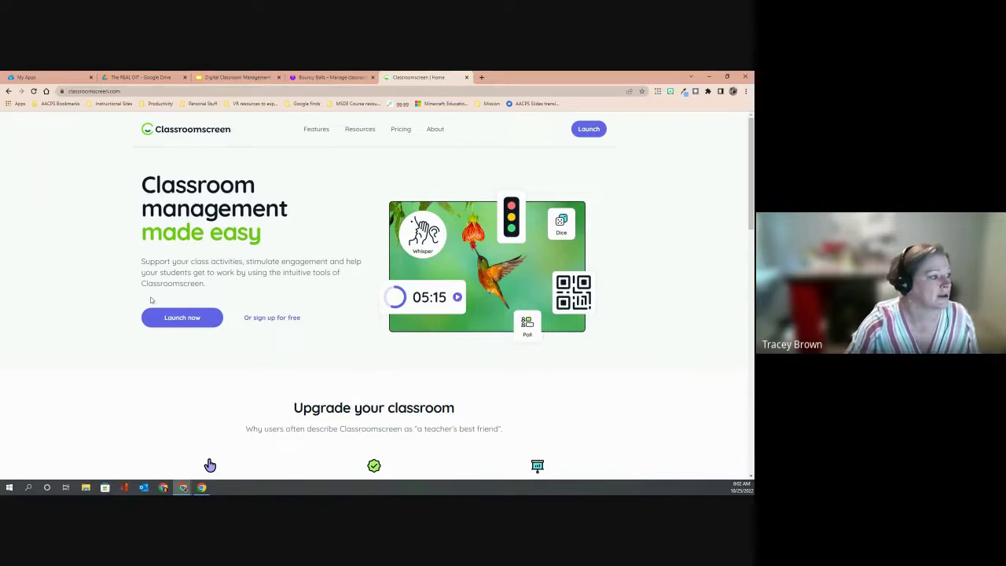
# Launch a new classroom screen and look through its additional widgets
pyautogui.click(181, 319)
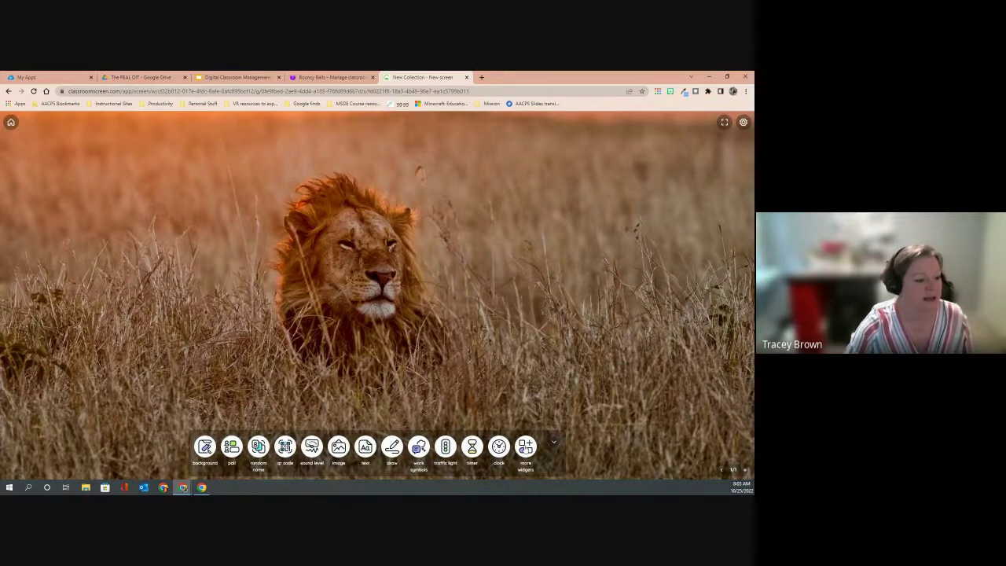
pyautogui.click(529, 447)
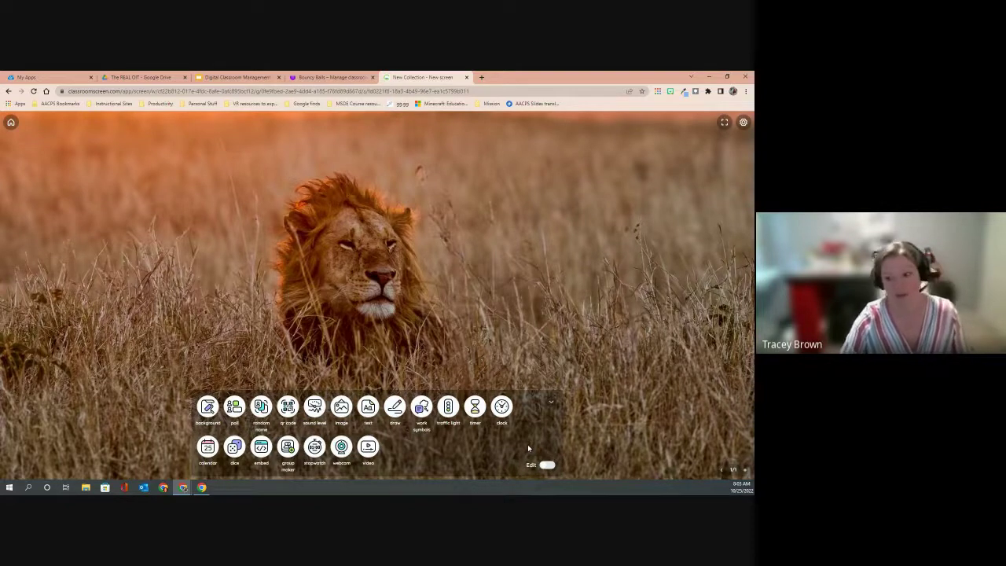
pyautogui.click(550, 402)
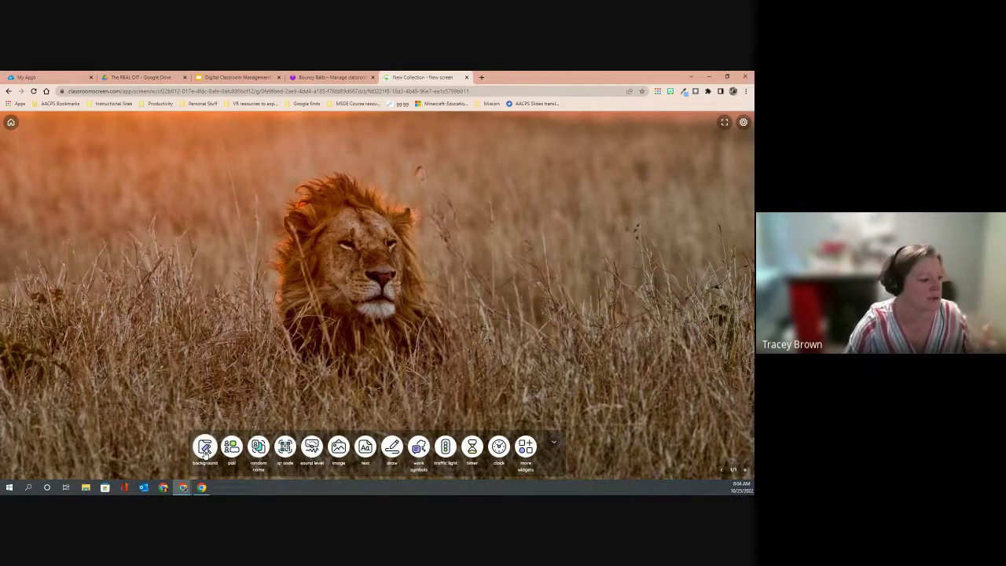
# Set the screen background to the Animation scene of a bird on a rock
pyautogui.click(204, 448)
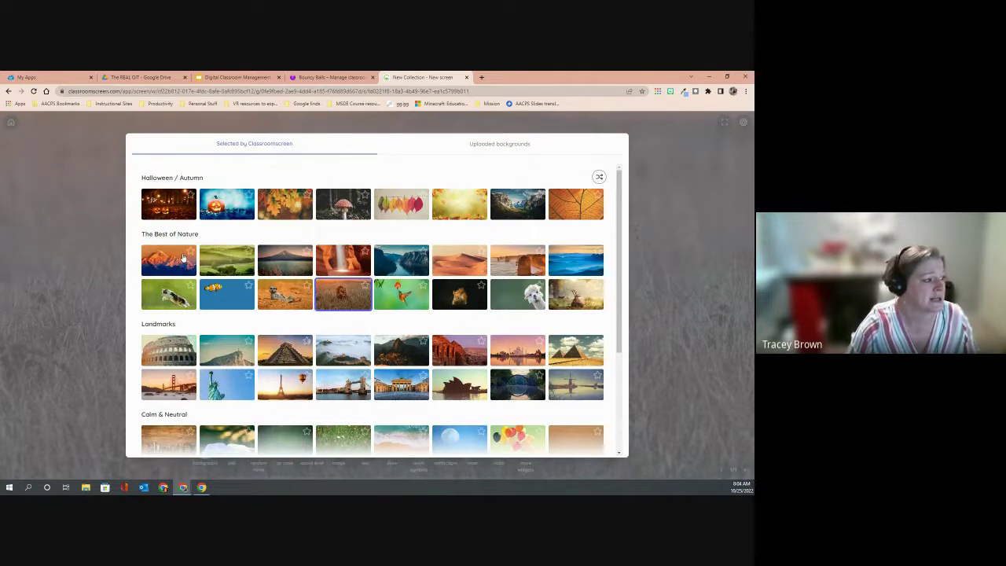
pyautogui.scroll(-2, 183, 257)
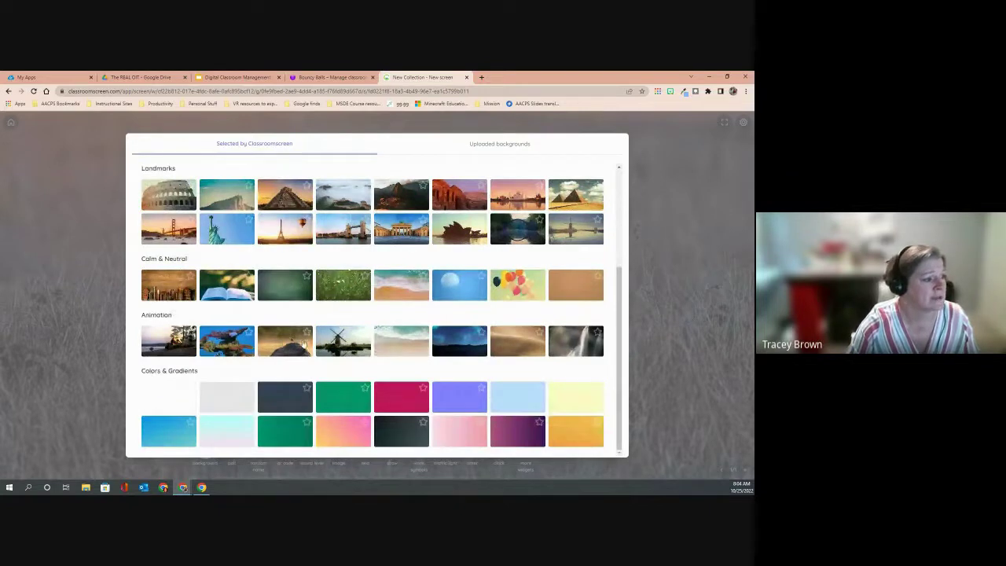
pyautogui.click(290, 344)
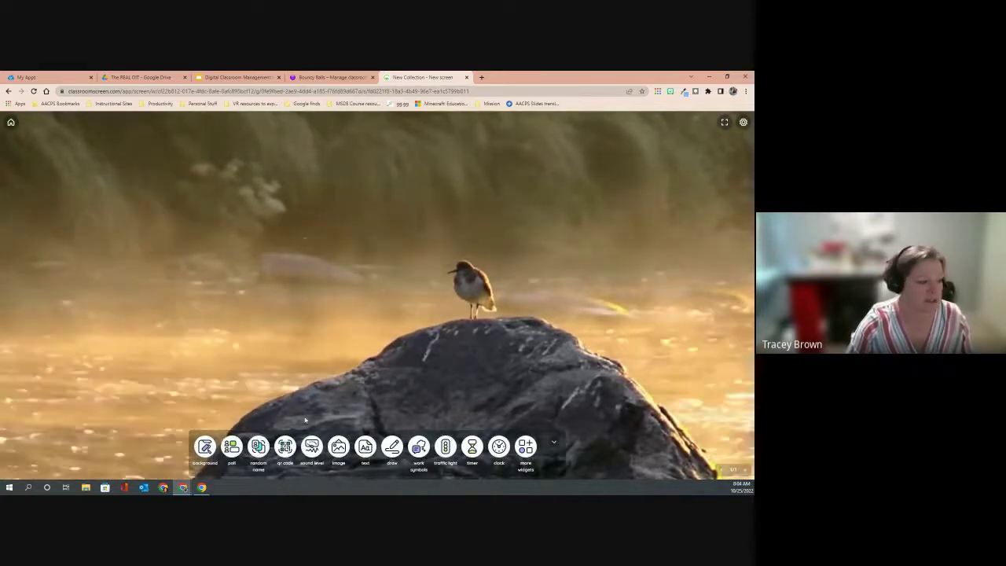
# Look at the options for uploaded backgrounds, and set the screen background to the stepped pyramid from the Landmarks collection
pyautogui.click(204, 449)
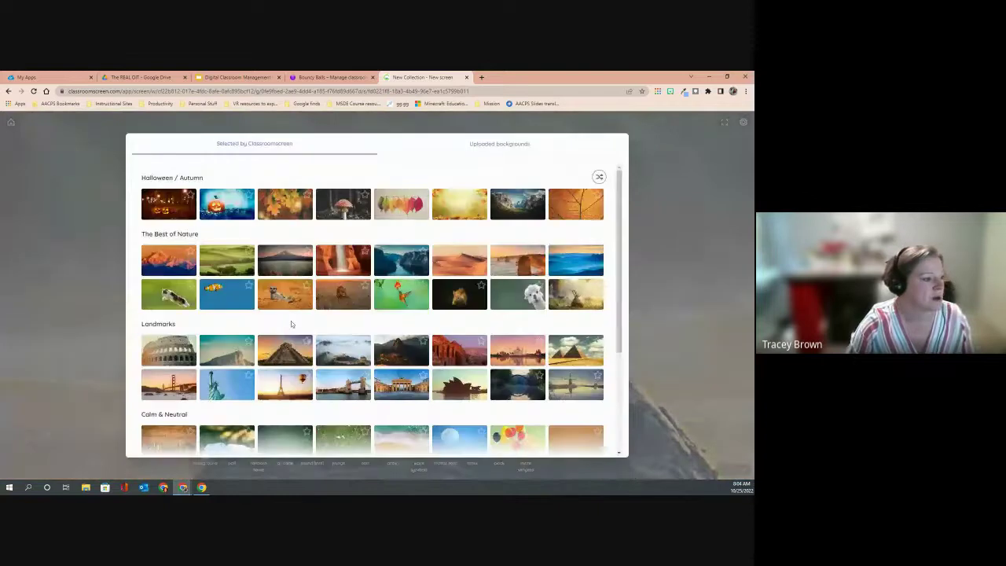
pyautogui.scroll(-2, 290, 323)
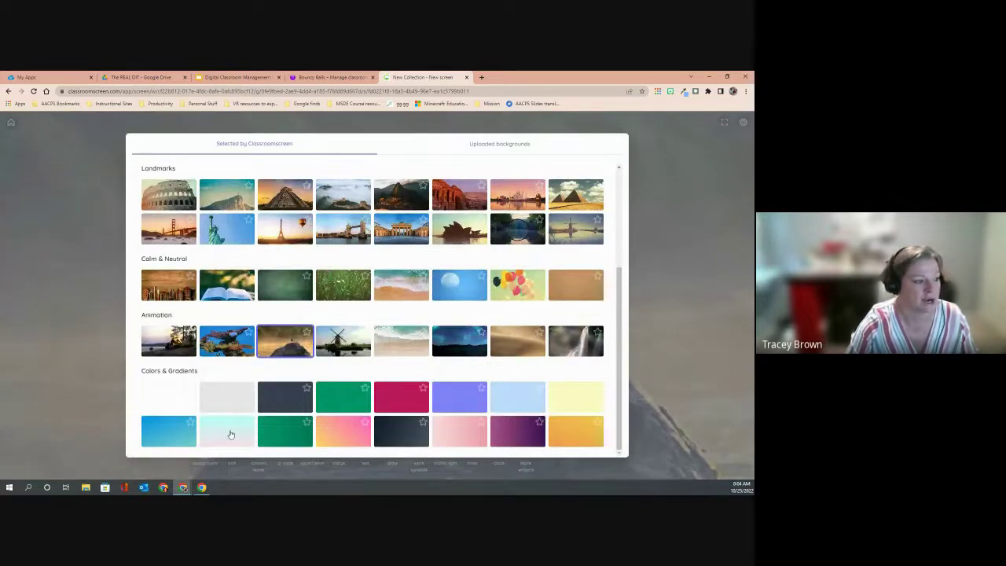
pyautogui.scroll(3, 230, 435)
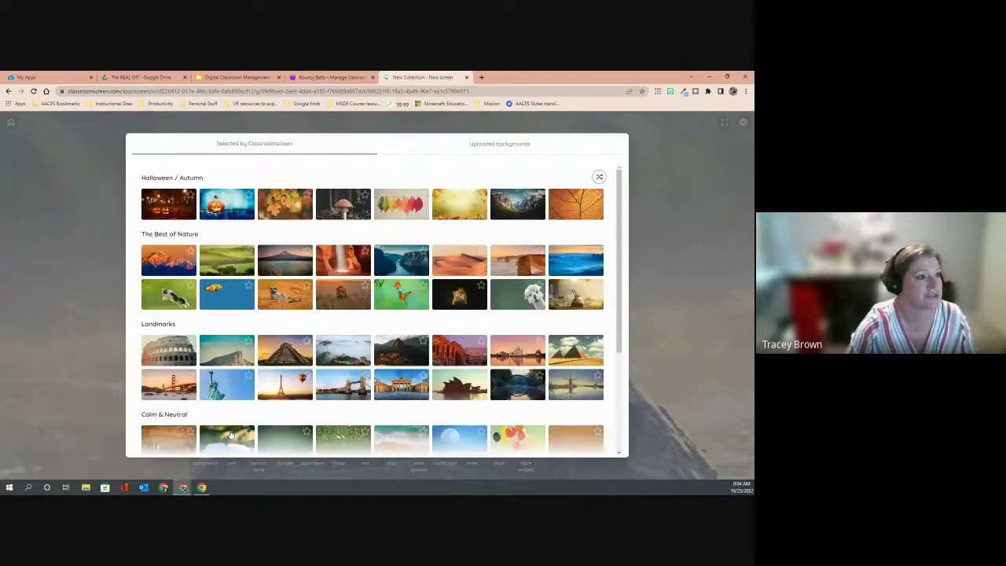
pyautogui.click(496, 146)
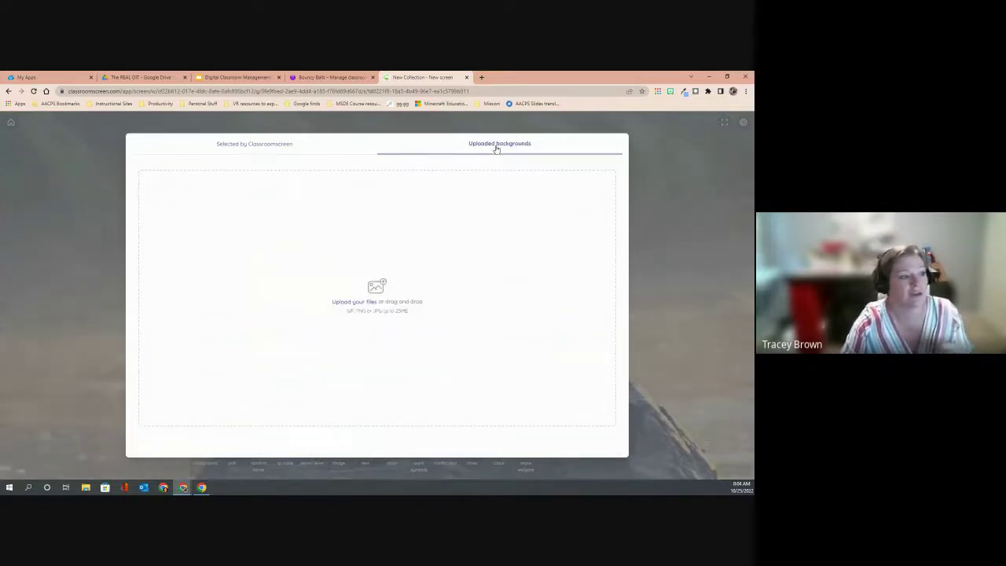
pyautogui.click(285, 146)
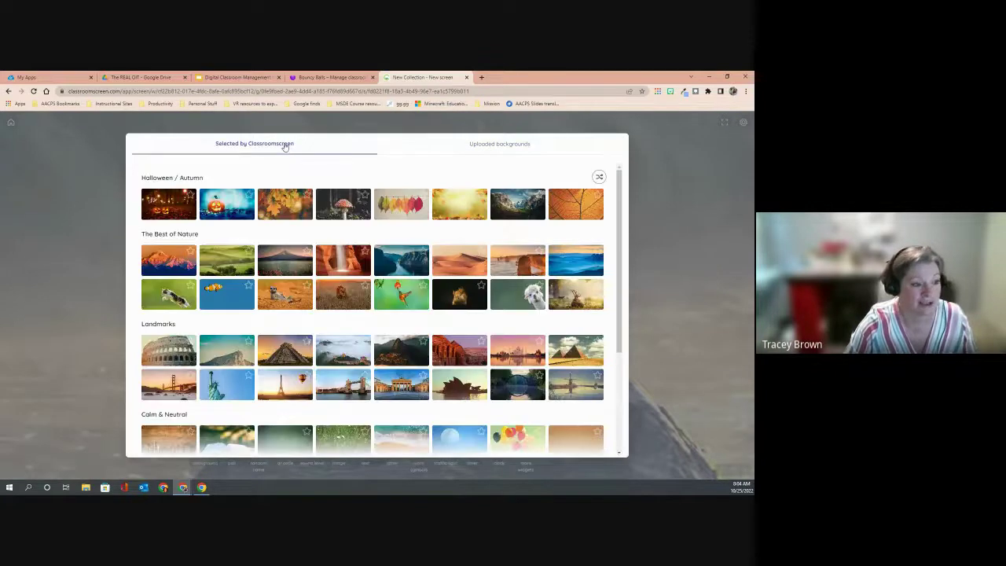
pyautogui.scroll(-1, 307, 197)
pyautogui.scroll(-3, 307, 197)
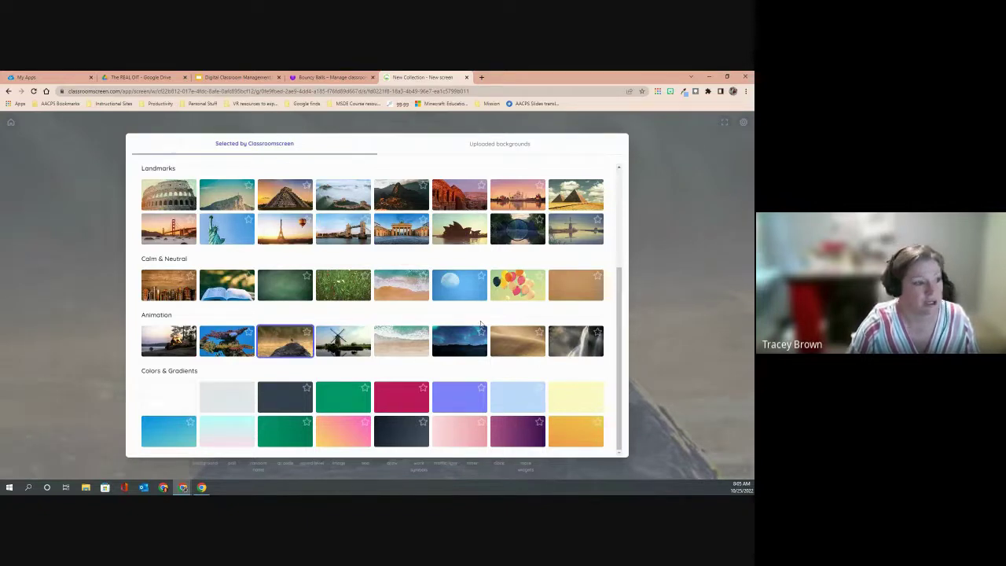
pyautogui.click(281, 197)
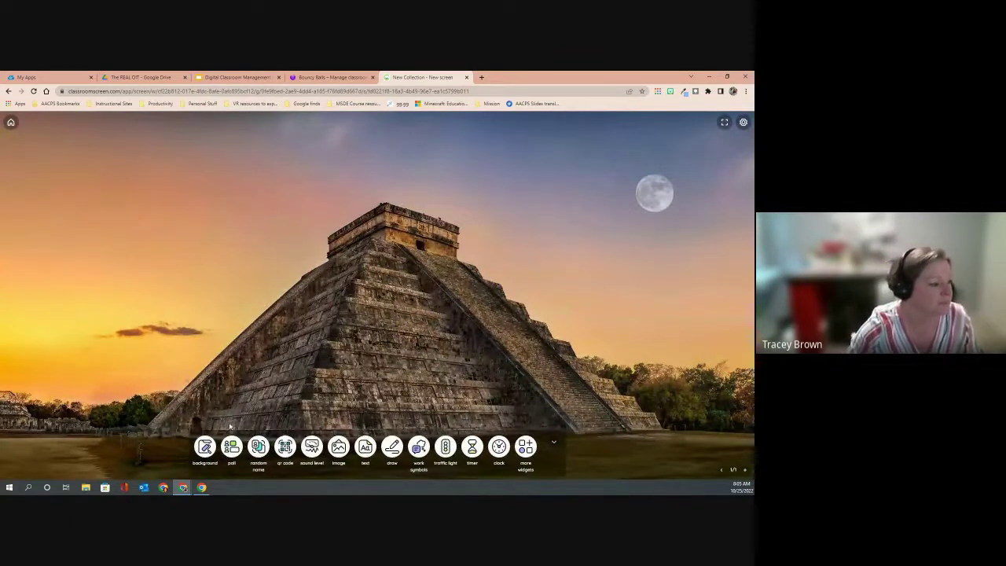
# Add a poll widget to the screen with the Multiple choice question type
pyautogui.click(231, 448)
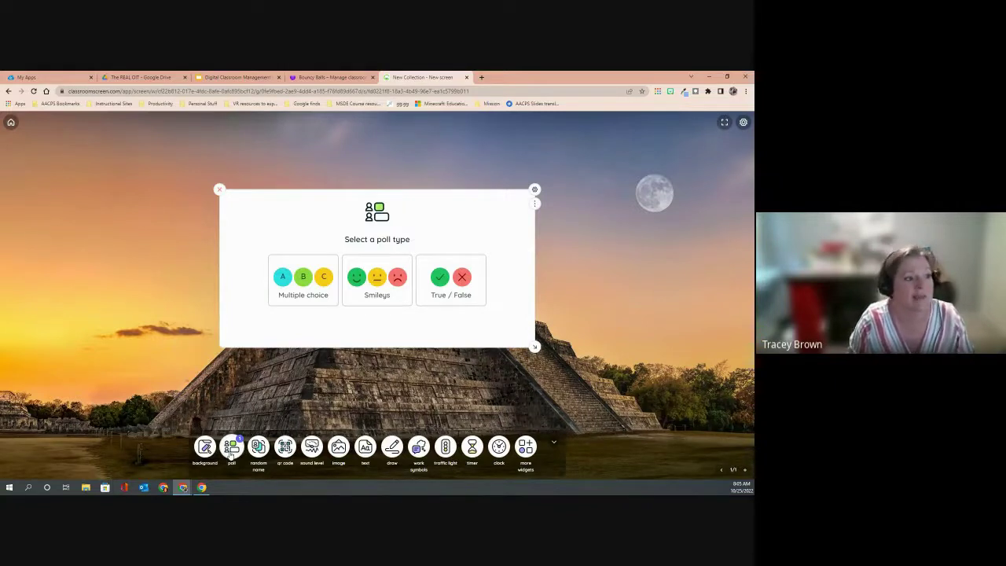
pyautogui.click(317, 281)
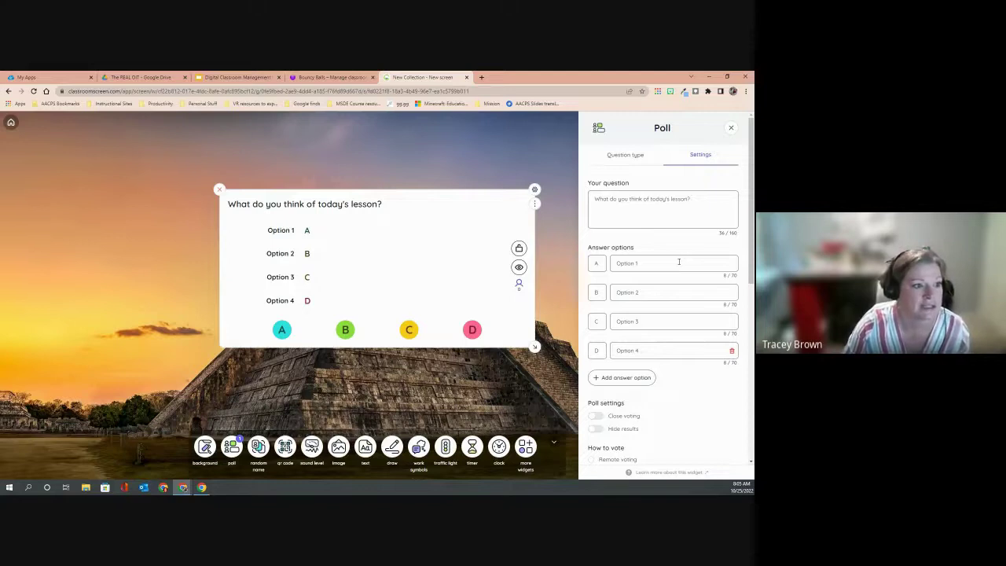
pyautogui.click(697, 199)
pyautogui.moveTo(697, 199); pyautogui.dragTo(576, 202)
pyautogui.click(577, 202)
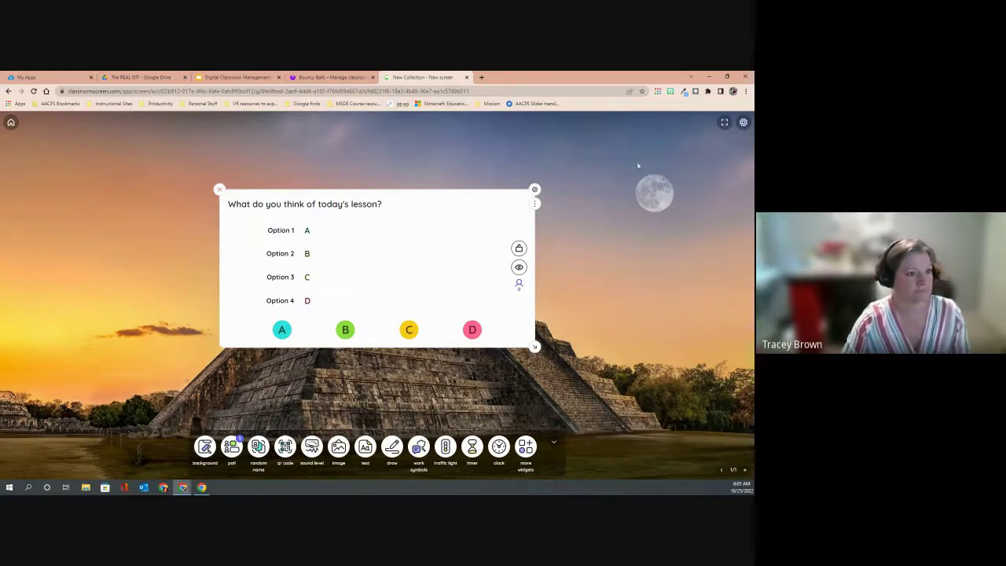
pyautogui.click(534, 189)
# Replace the poll's default question with "How do you feel about today's topic?"
pyautogui.tripleClick(619, 199)
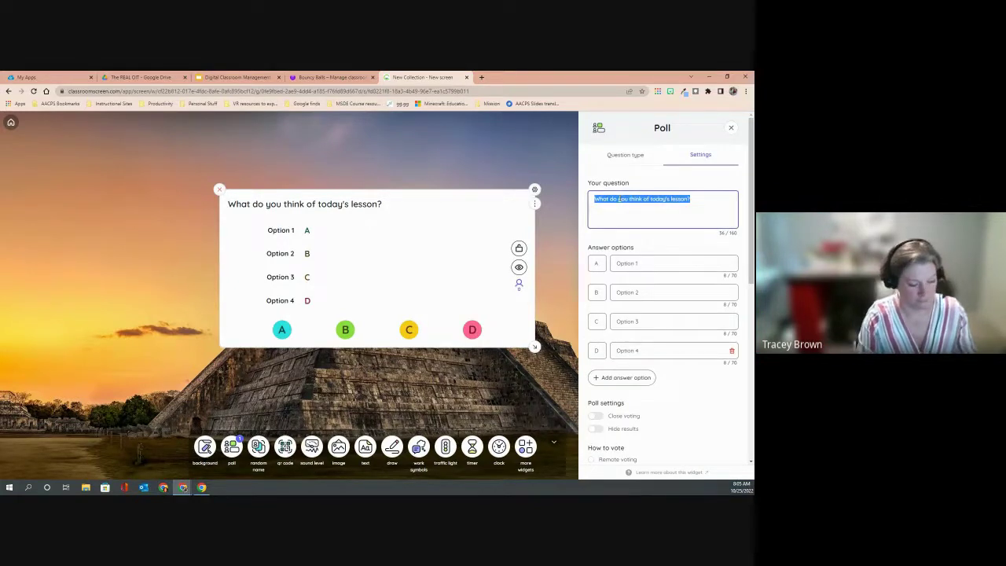
pyautogui.write('Do you')
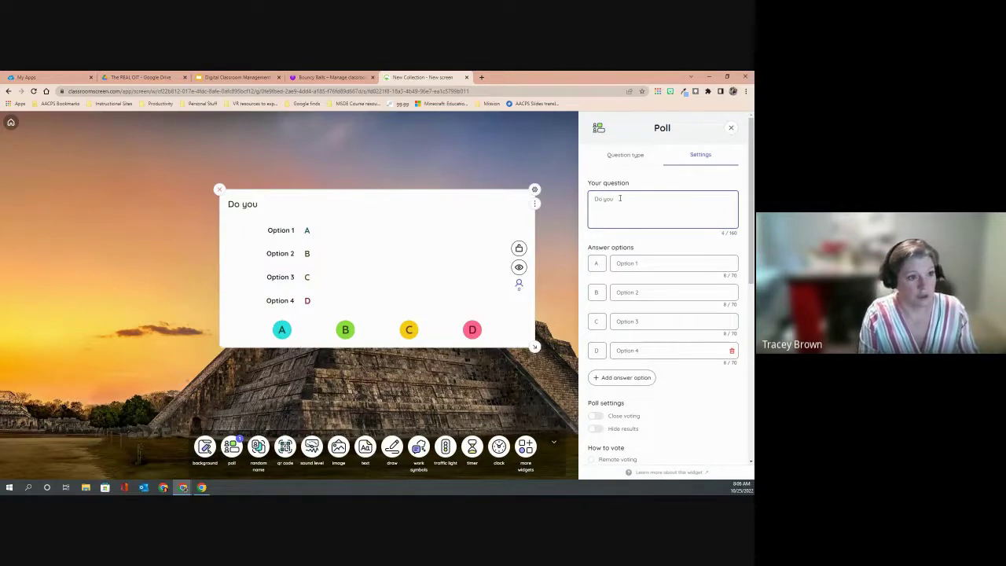
pyautogui.press('BackSpace')
pyautogui.press('BackSpace')
pyautogui.press('BackSpace')
pyautogui.press('BackSpace')
pyautogui.press('BackSpace')
pyautogui.write('How do you feel about ')
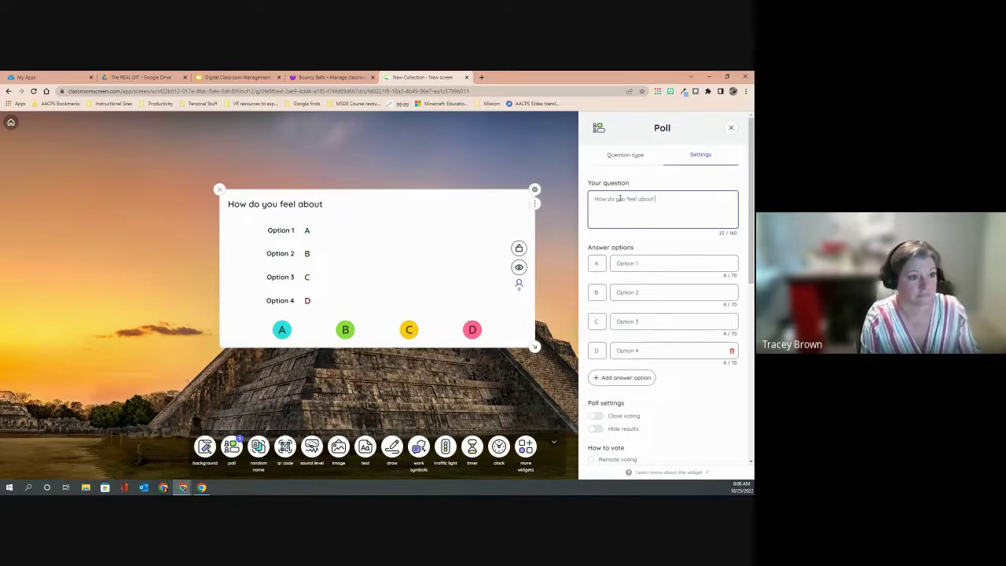
pyautogui.write('to')
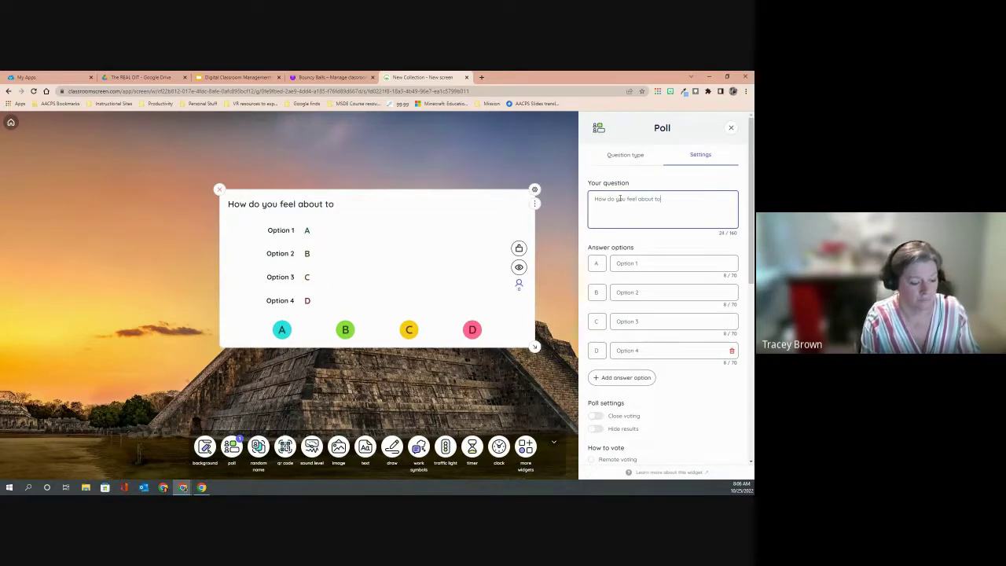
pyautogui.write("day's topic?")
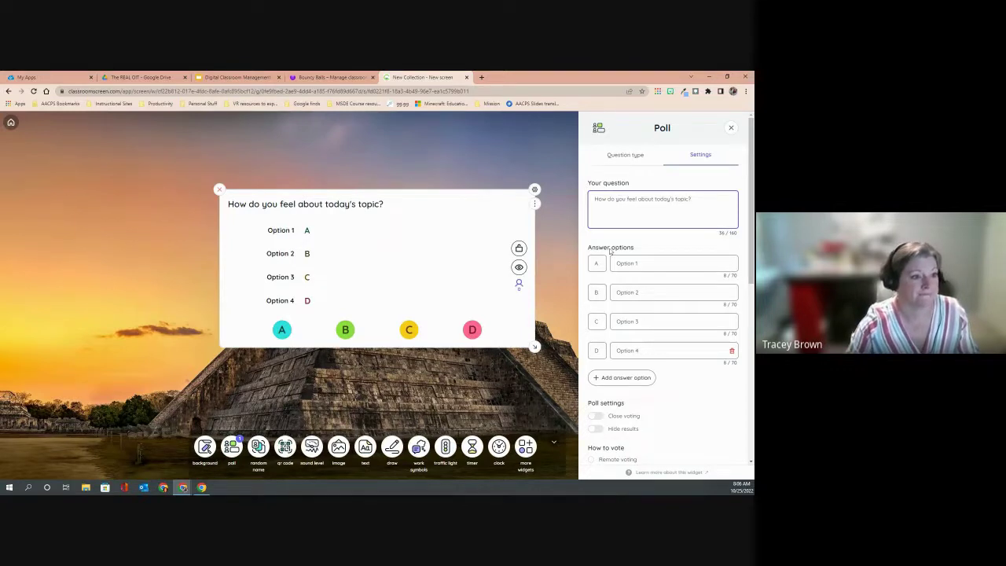
# Replace the text of answer option A with "I got it"
pyautogui.click(618, 264)
pyautogui.write('I got it')
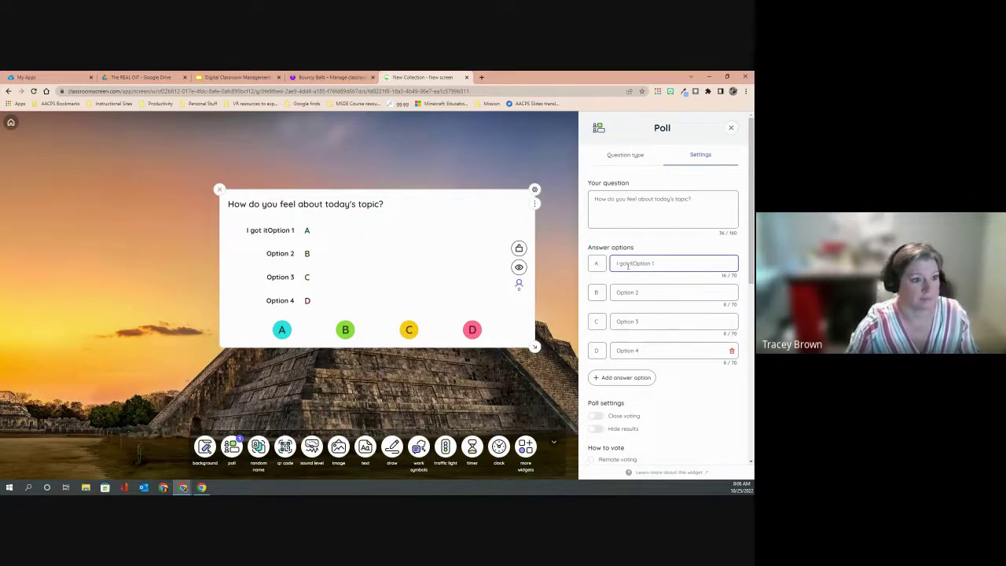
pyautogui.press('Delete')
pyautogui.press('Delete')
pyautogui.press('Delete')
pyautogui.press('Delete')
pyautogui.press('Delete')
pyautogui.press('Delete')
pyautogui.press('Delete')
pyautogui.press('Delete')
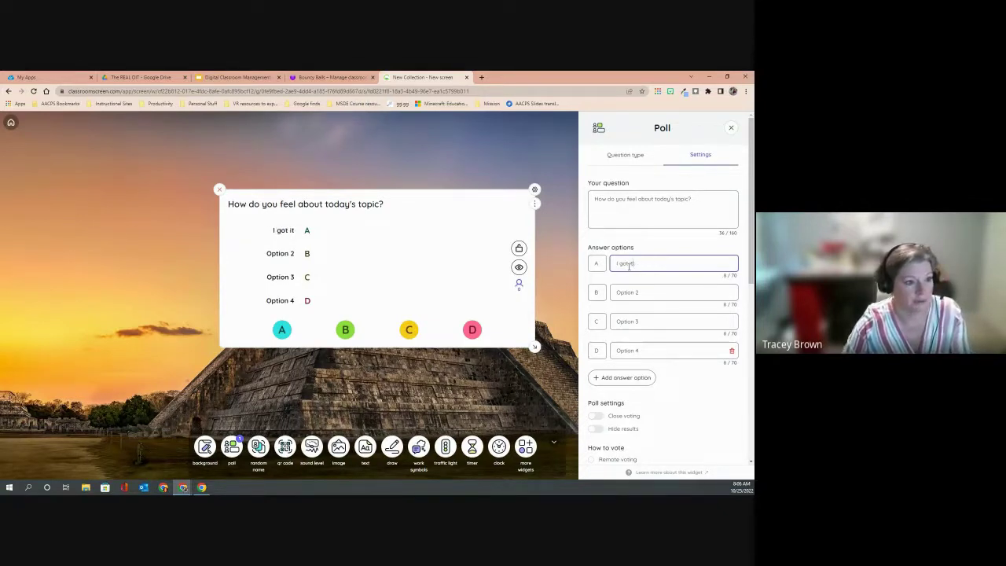
# Set answer option B to "I kind of understand" and add an exclamation mark to the end of option A
pyautogui.press('Tab')
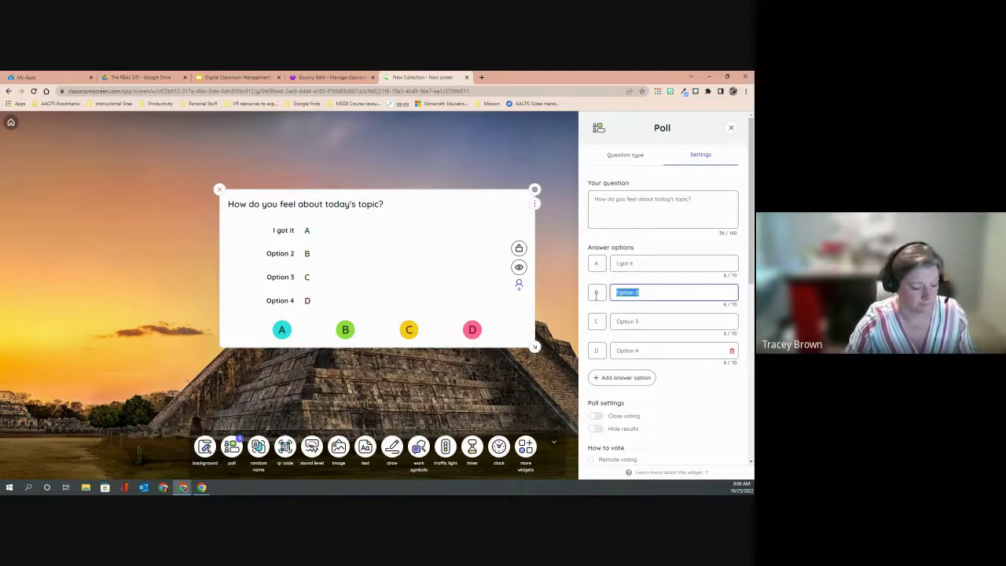
pyautogui.write('I kind of understand')
pyautogui.click(656, 319)
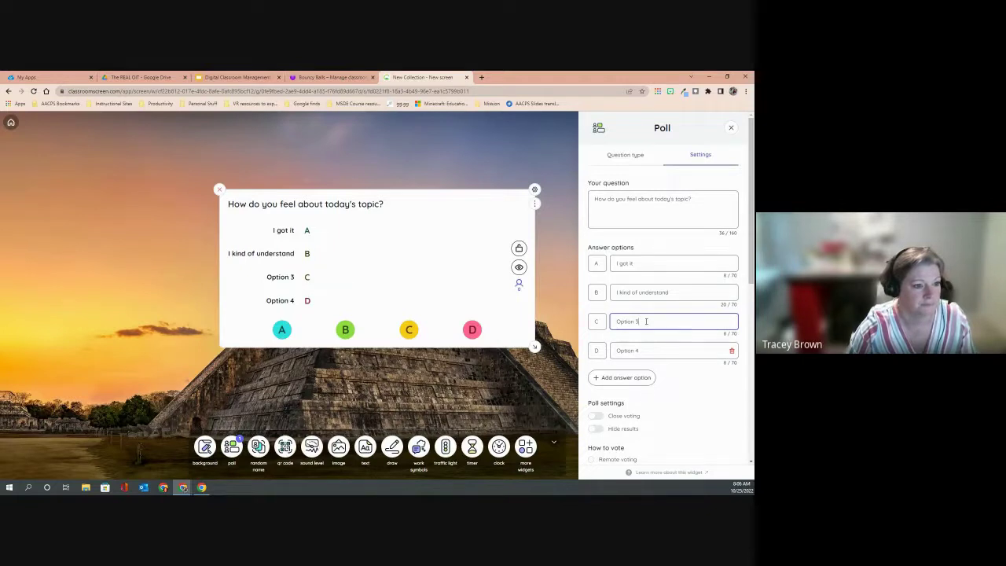
pyautogui.click(644, 264)
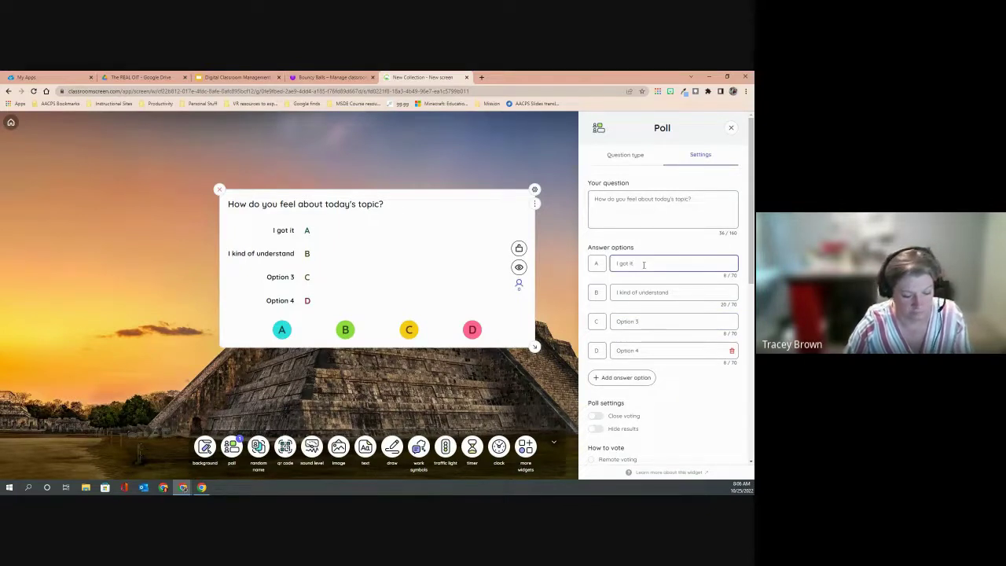
pyautogui.write('!')
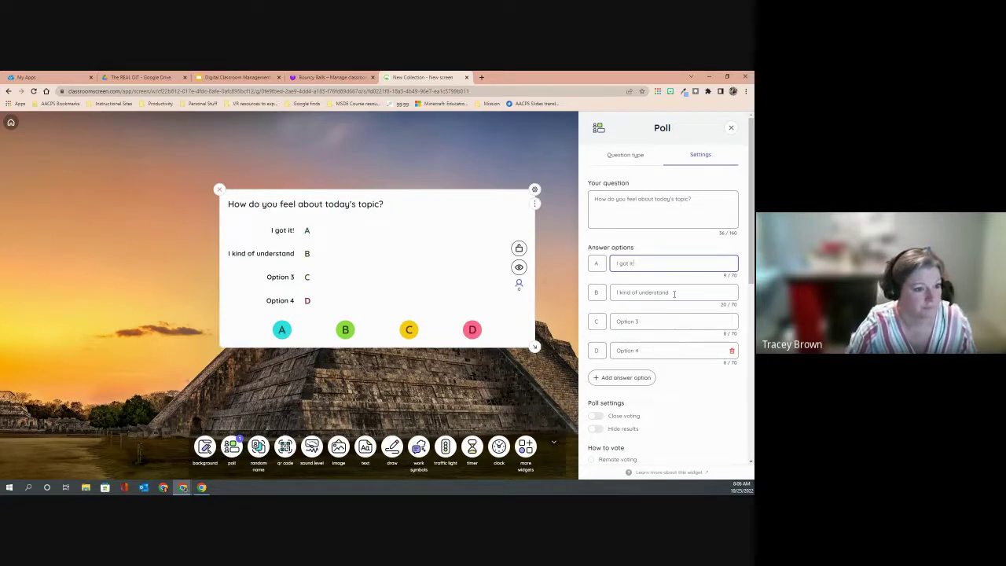
# Set answer option C to "I'm totally lost" and delete answer option D
pyautogui.moveTo(674, 294); pyautogui.dragTo(608, 296)
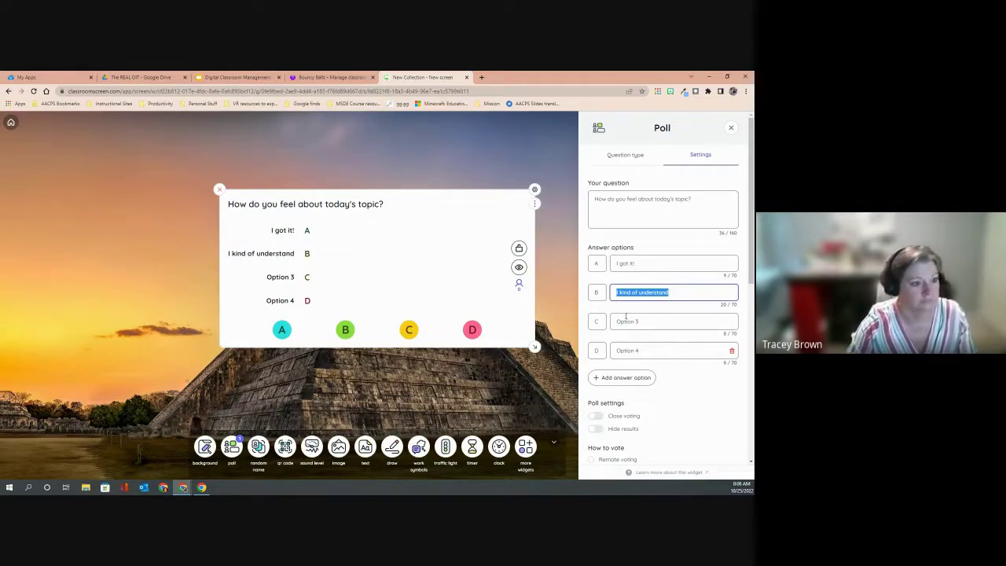
pyautogui.click(626, 321)
pyautogui.moveTo(672, 321); pyautogui.dragTo(616, 322)
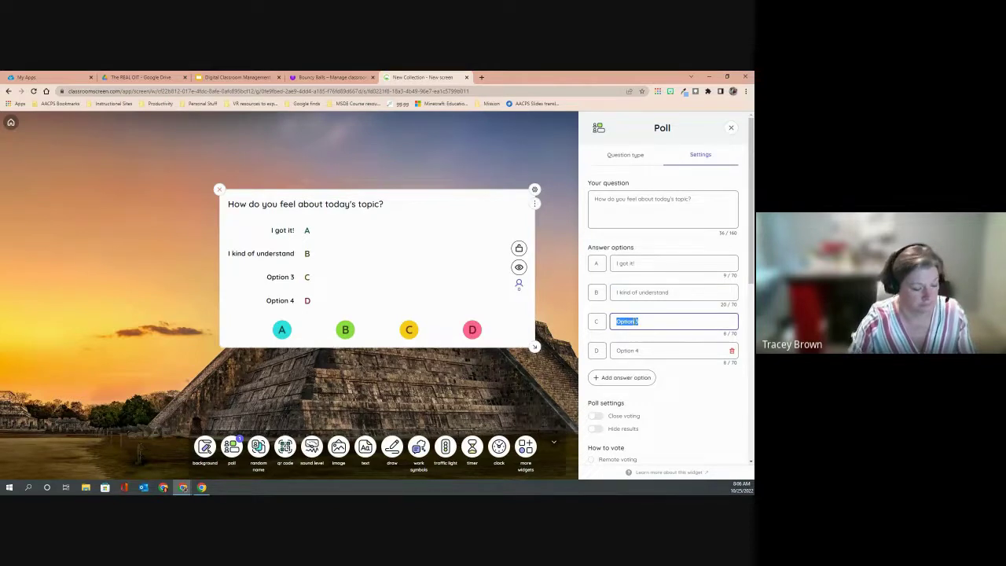
pyautogui.write("I'm tot")
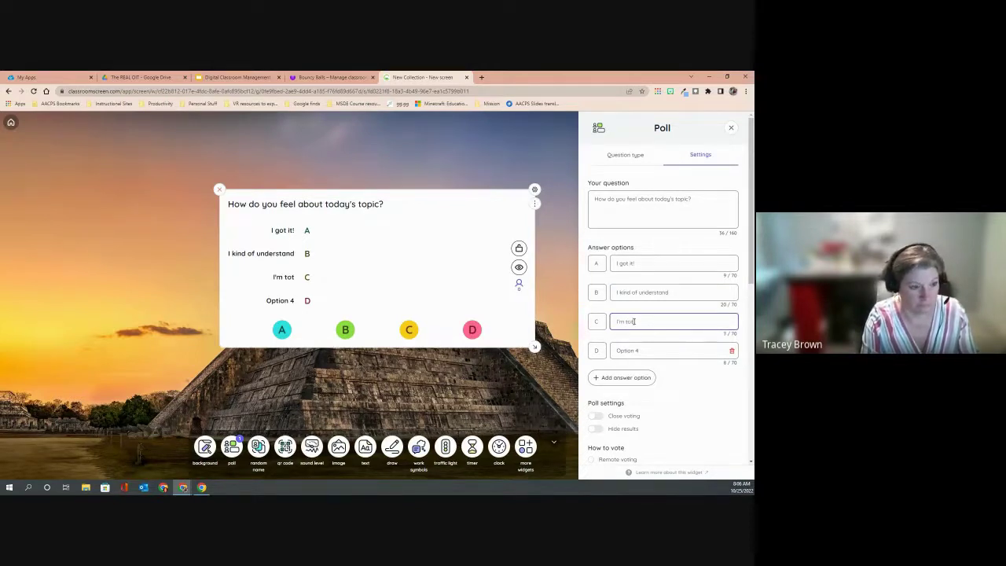
pyautogui.write('ally lost')
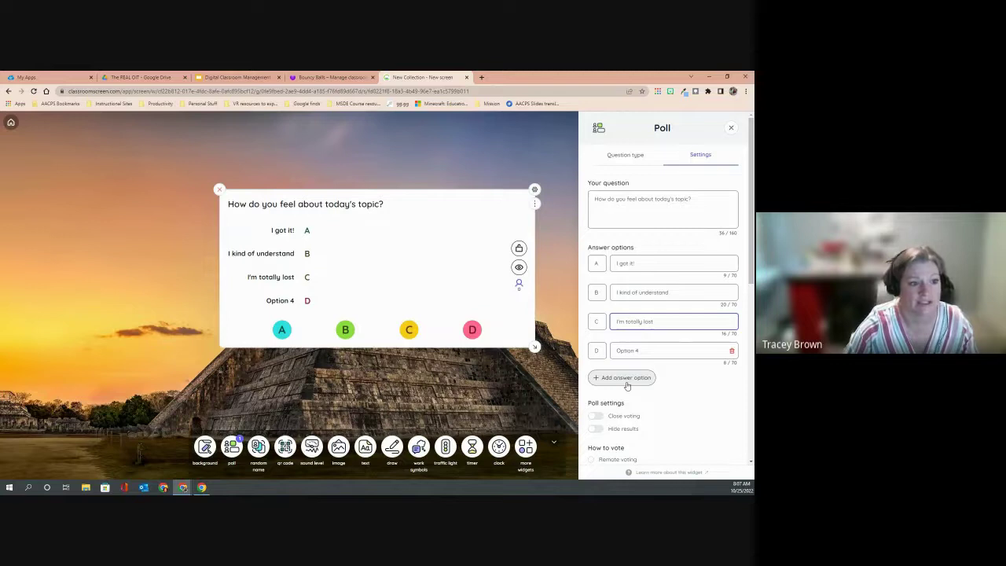
pyautogui.click(732, 352)
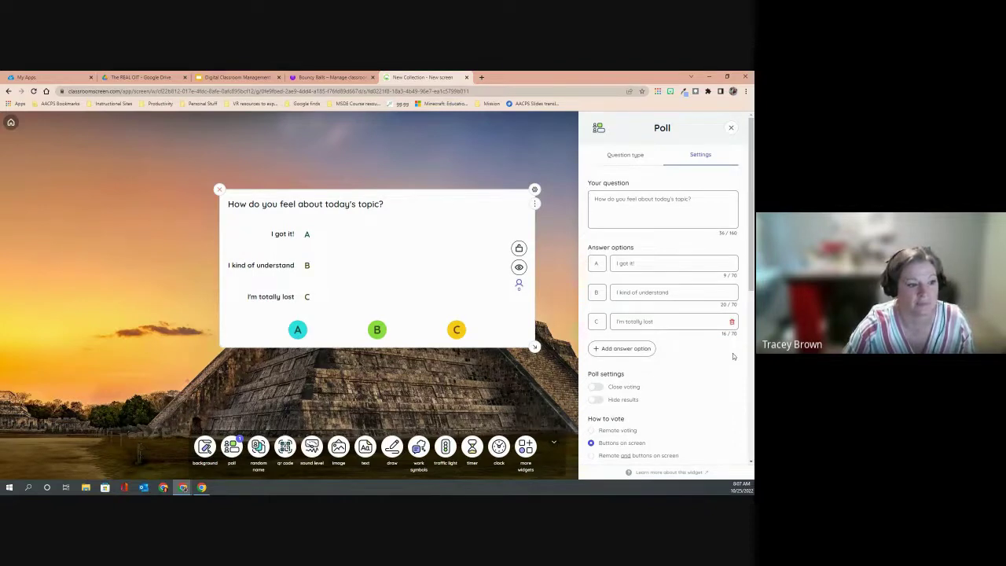
# Review the poll's voting and chart settings, and cast one sample vote each for answers B and C
pyautogui.scroll(-2, 732, 355)
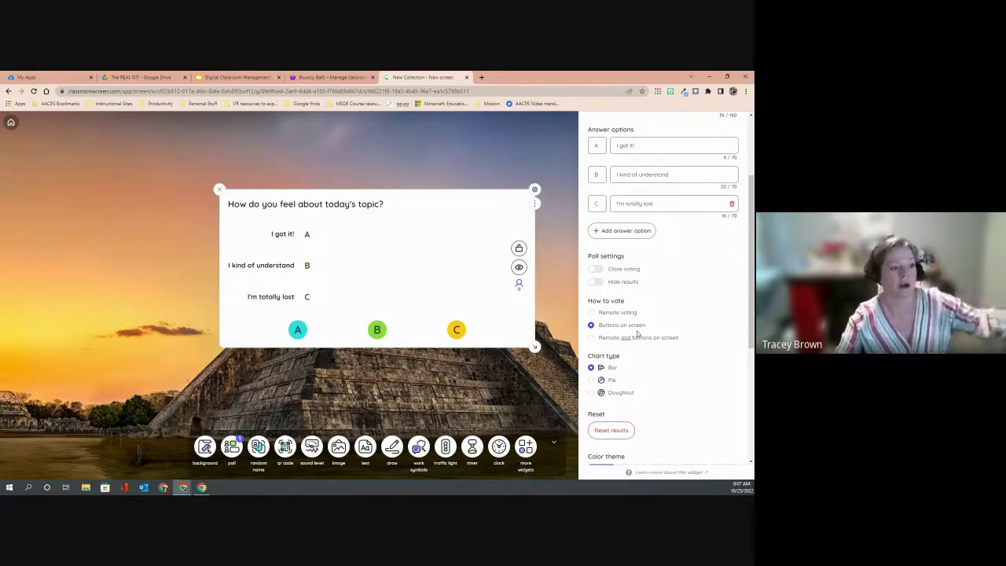
pyautogui.click(378, 330)
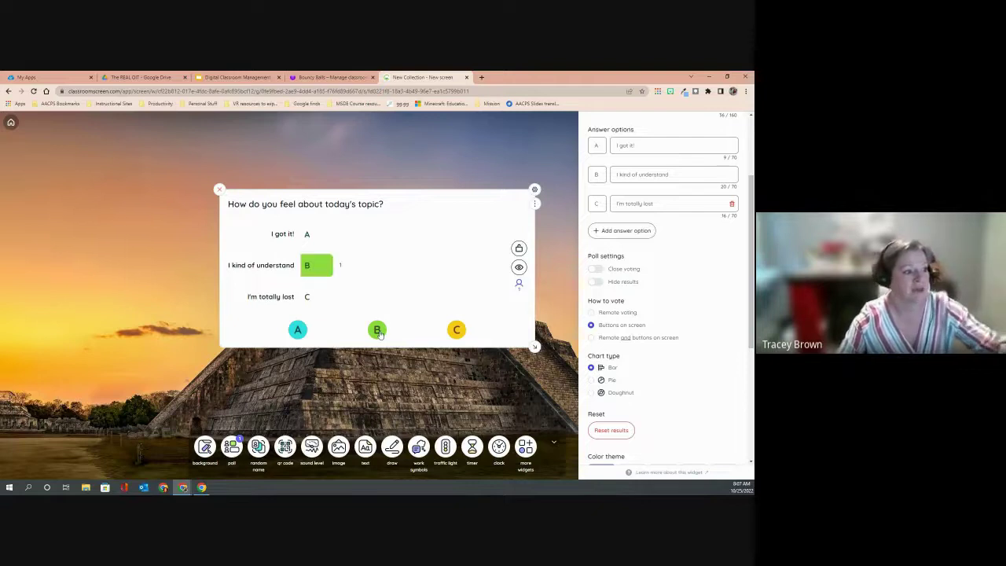
pyautogui.click(456, 330)
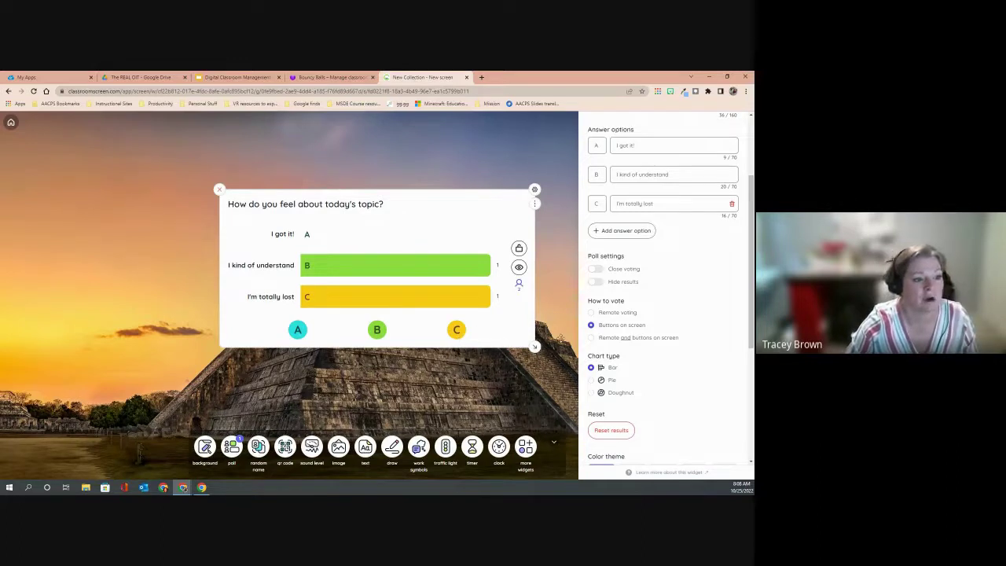
# Set the poll to remote voting, and open and close its QR code join instructions
pyautogui.click(591, 314)
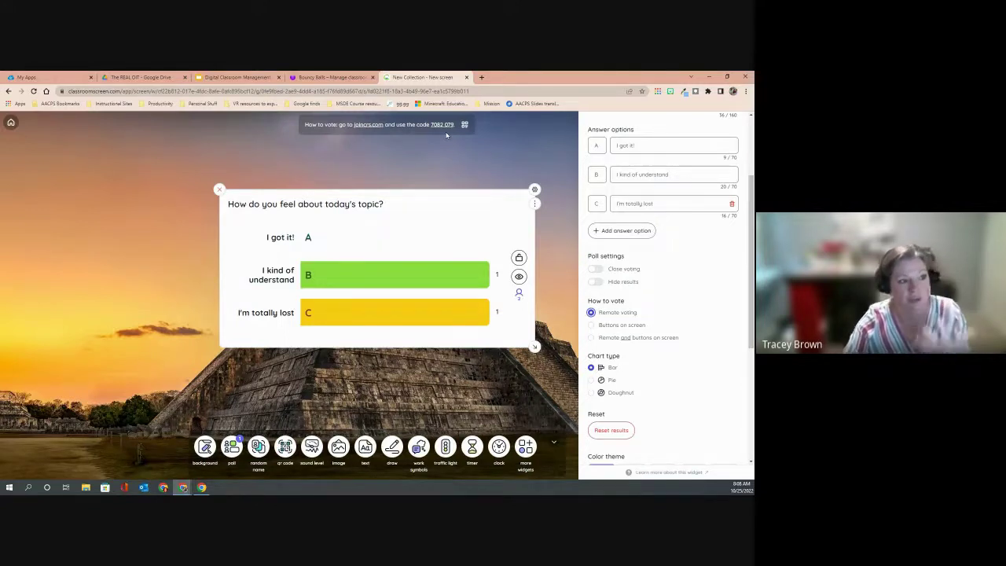
pyautogui.click(465, 124)
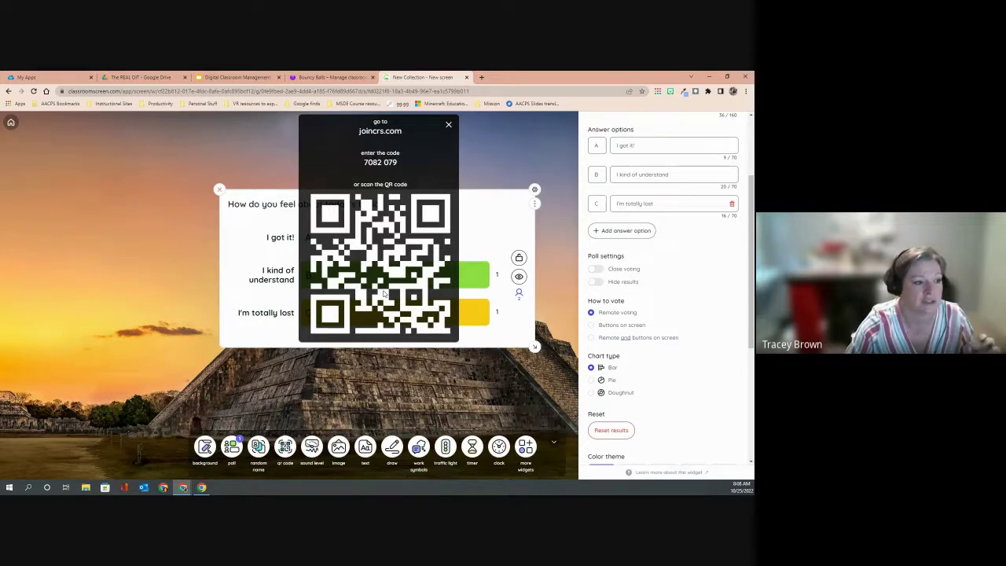
pyautogui.click(449, 126)
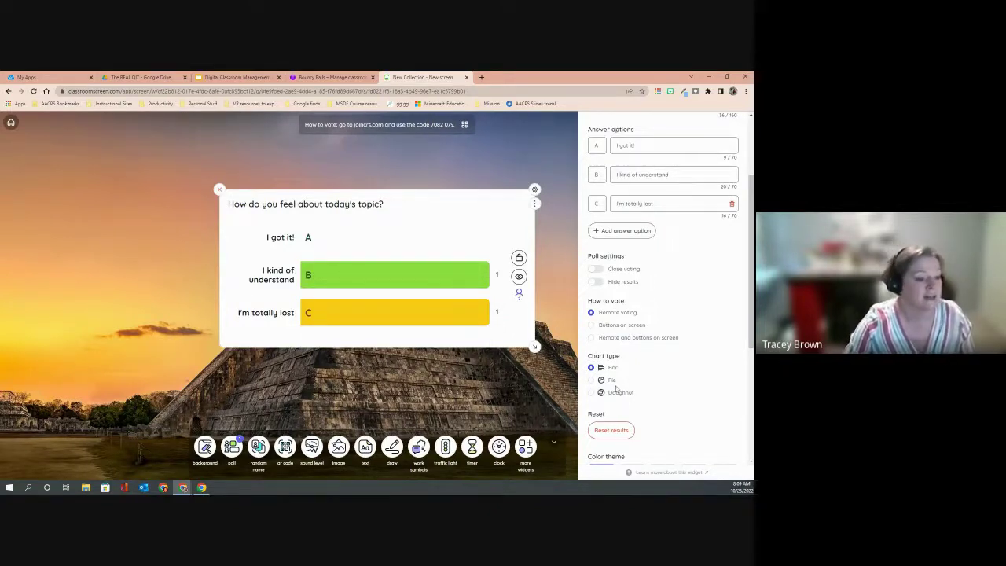
# Try the Pie chart type for the poll and settle on Doughnut
pyautogui.scroll(-1, 613, 370)
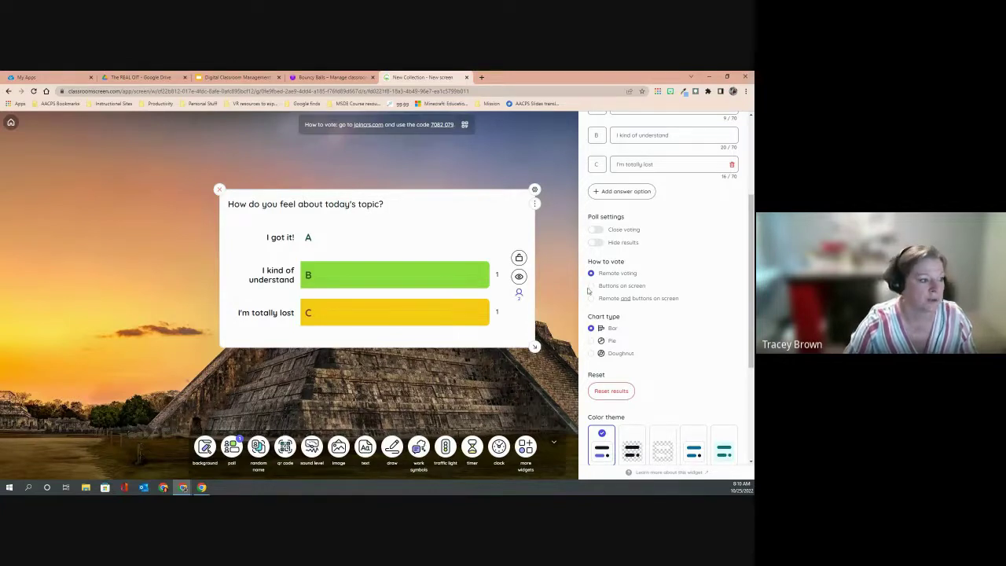
pyautogui.click(592, 342)
pyautogui.click(592, 354)
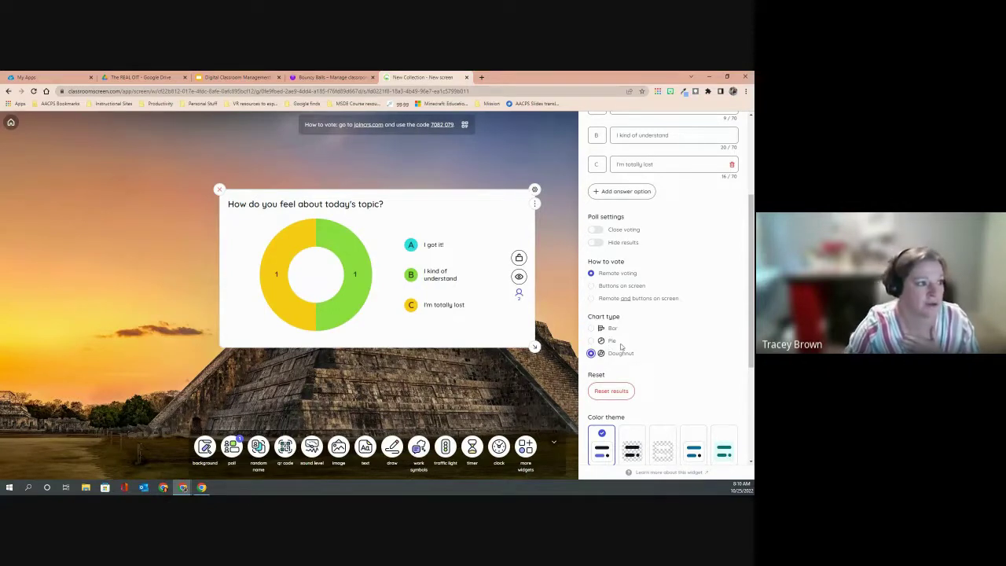
# Try the pink, light yellow and light green color themes on the poll, and restore the default white theme
pyautogui.scroll(-3, 621, 346)
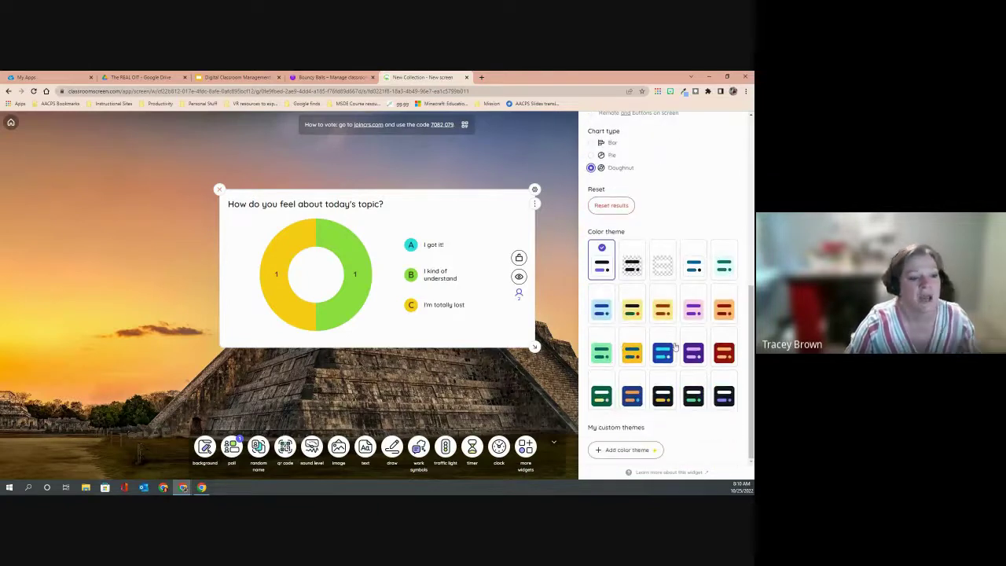
pyautogui.click(693, 313)
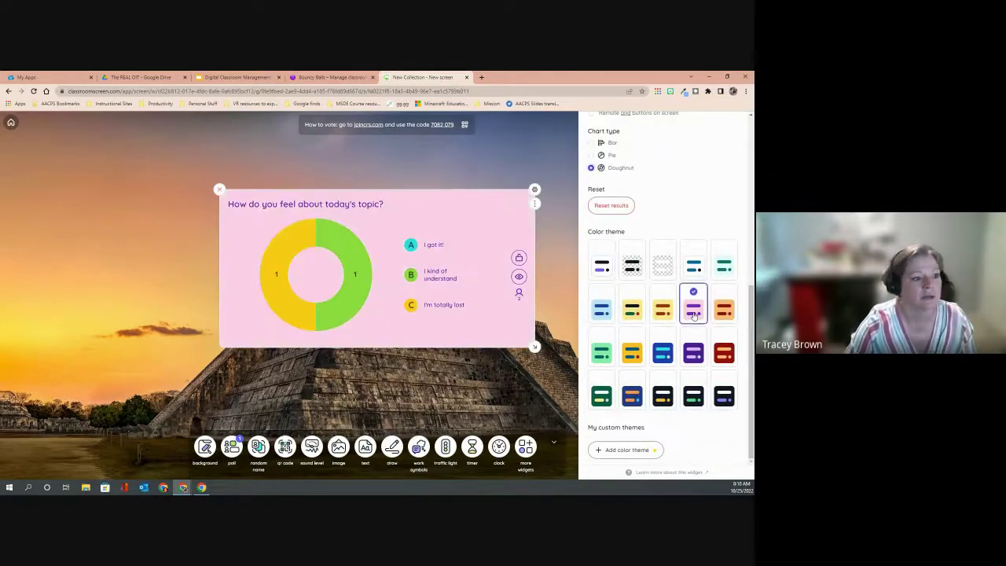
pyautogui.click(632, 314)
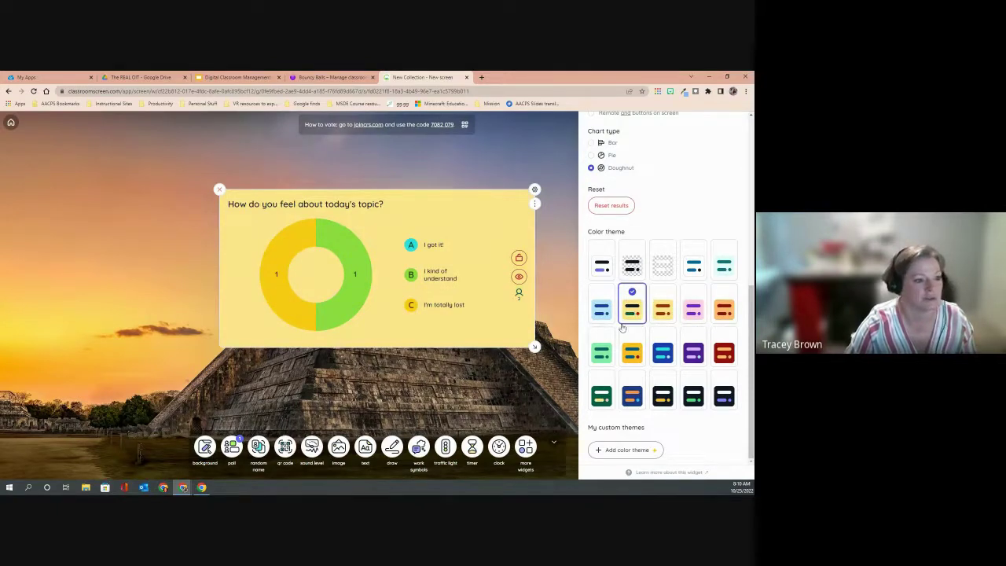
pyautogui.click(602, 354)
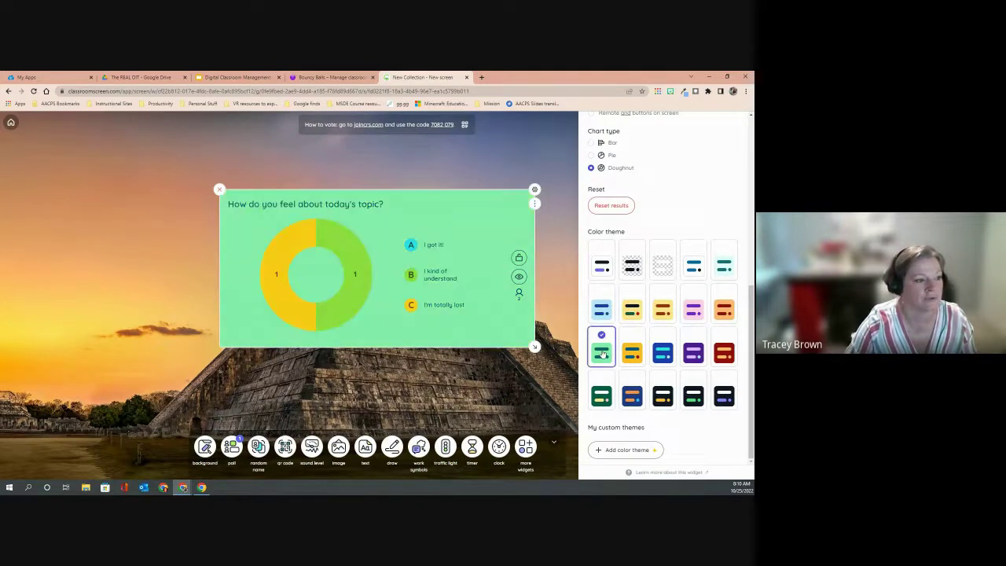
pyautogui.click(602, 262)
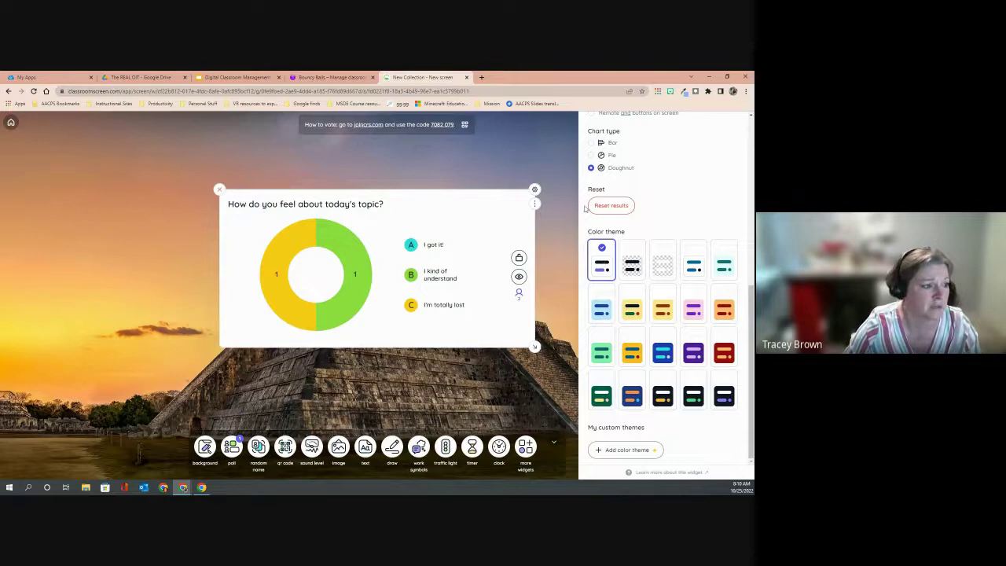
# Move the poll widget to the upper-left area of the classroom screen
pyautogui.moveTo(450, 192); pyautogui.dragTo(229, 143)
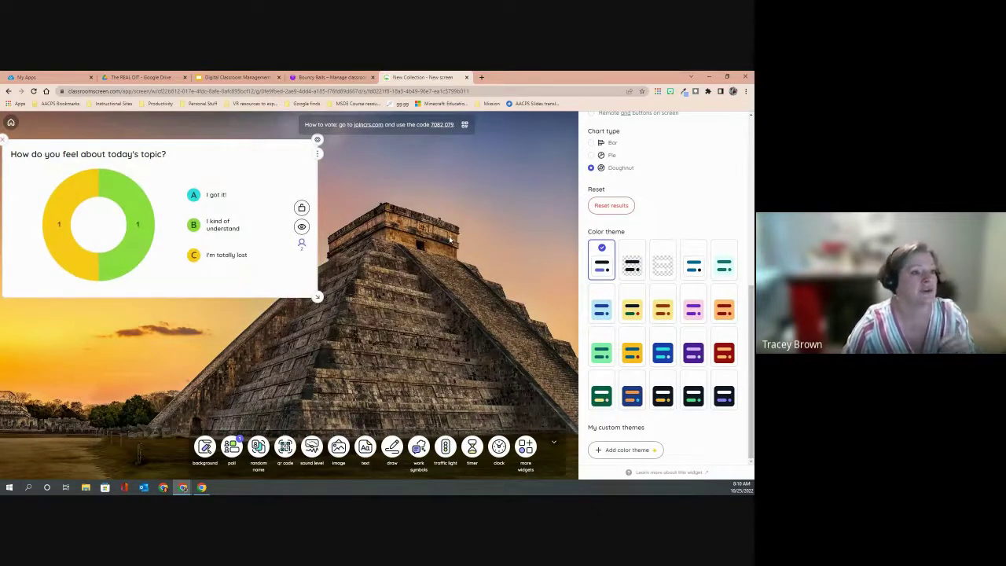
pyautogui.scroll(6, 633, 264)
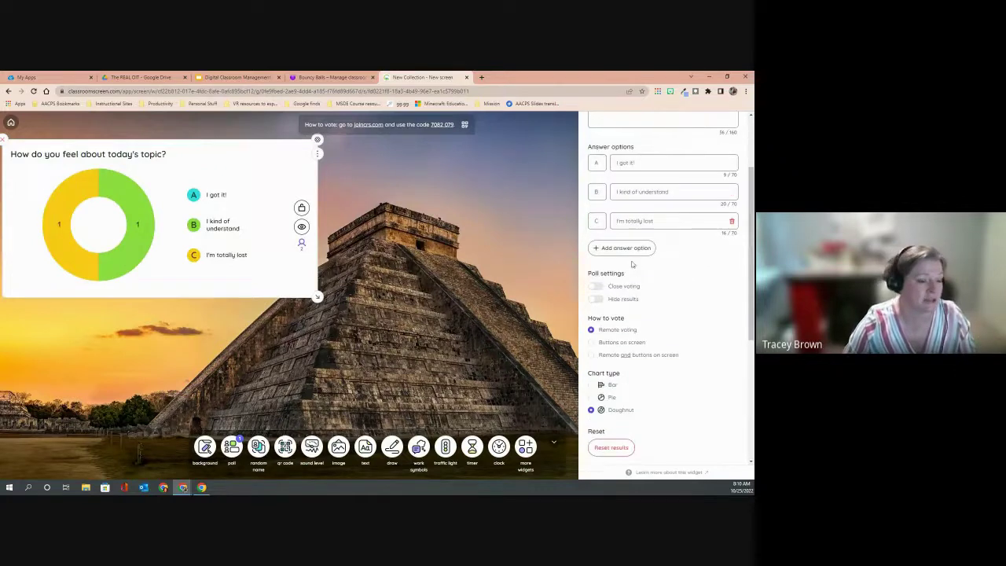
pyautogui.scroll(2, 633, 264)
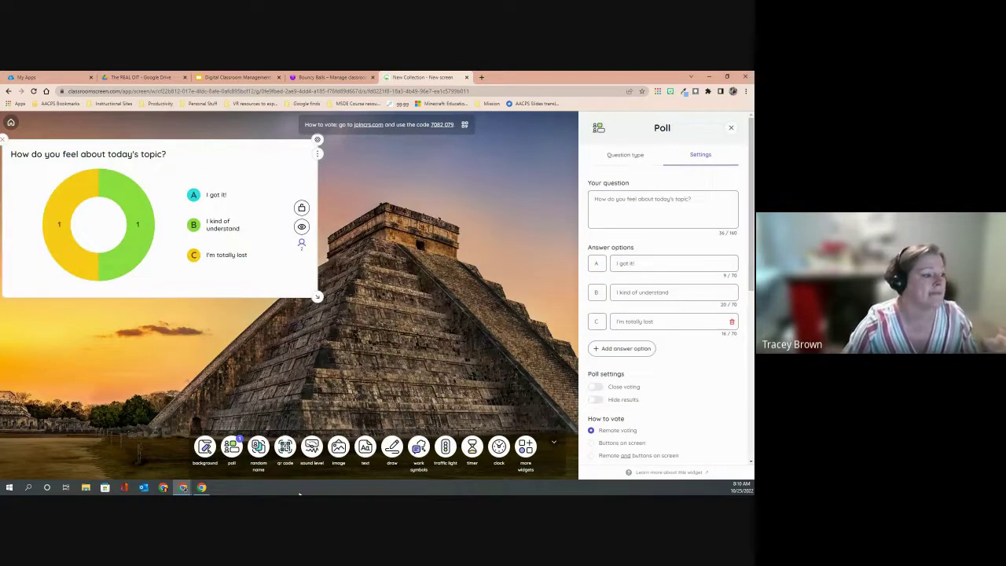
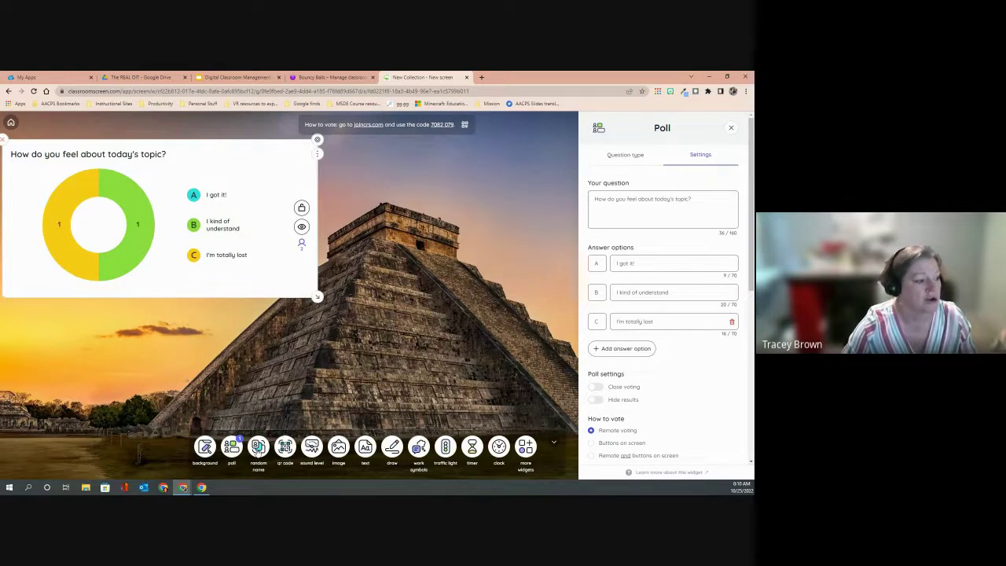
# Add a Random name widget and place it beside the poll, clear of the chart
pyautogui.click(258, 448)
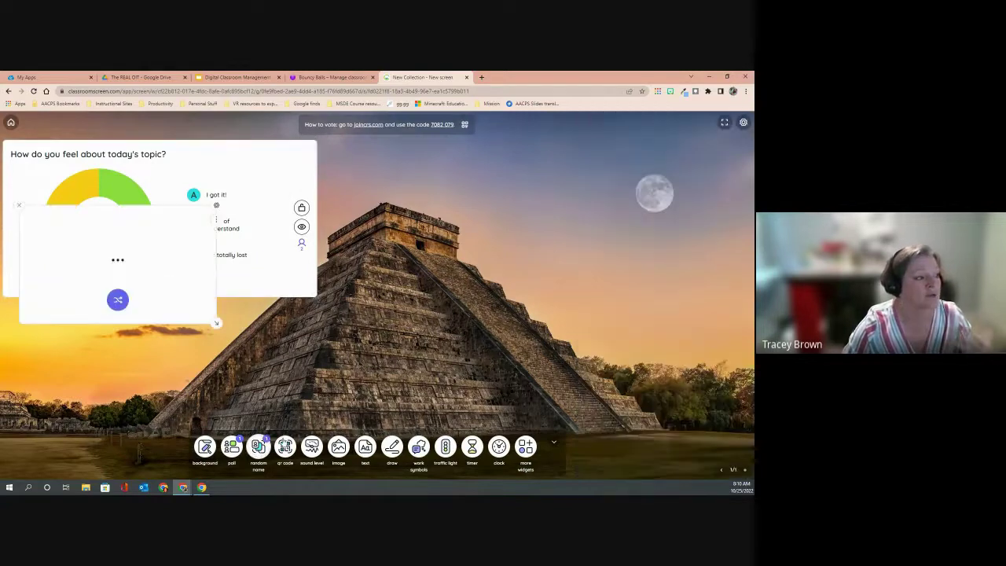
pyautogui.moveTo(63, 238); pyautogui.dragTo(410, 189)
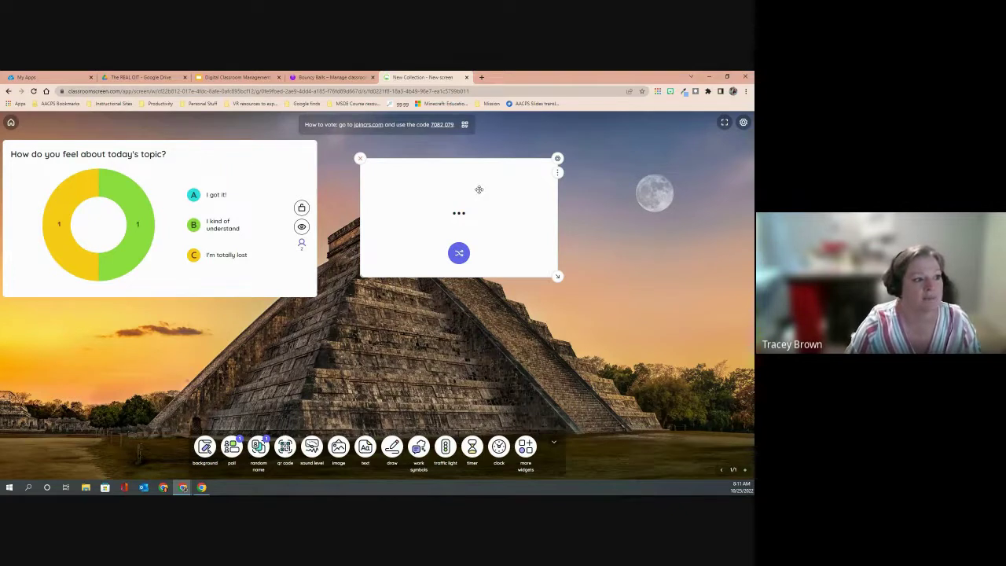
pyautogui.moveTo(473, 185); pyautogui.dragTo(442, 176)
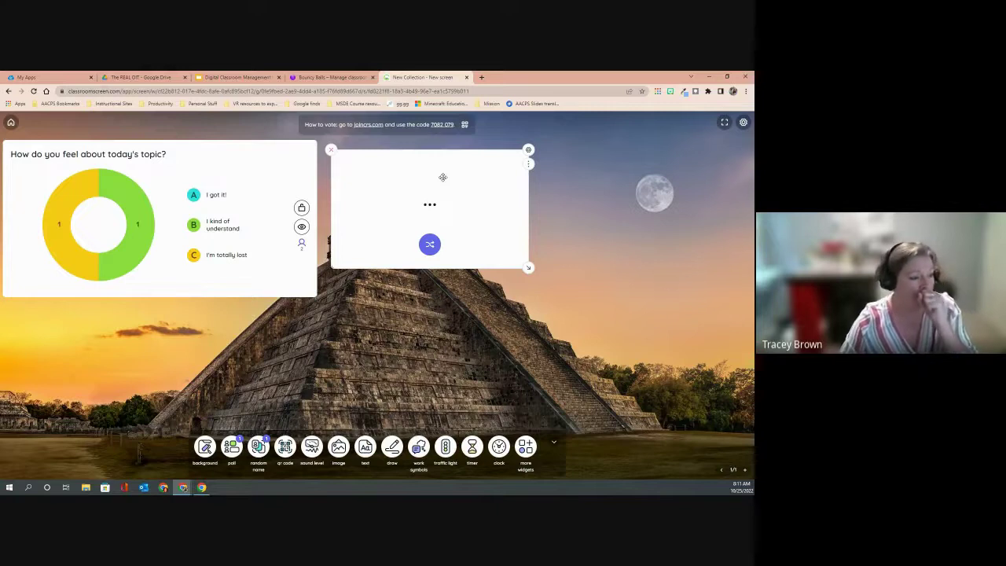
# Open the Random name widget's settings and review the sound, animation, remember and color theme options
pyautogui.click(528, 149)
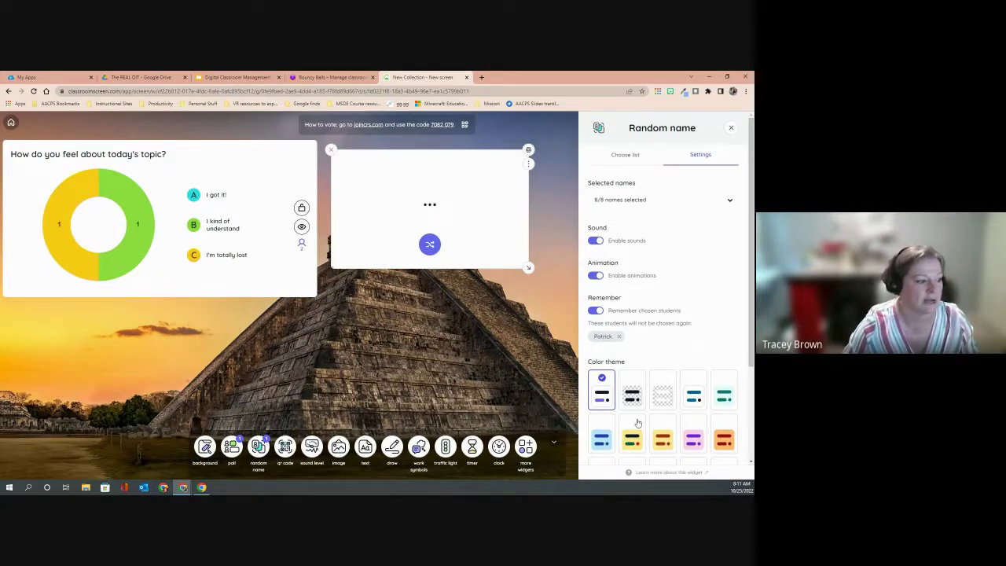
pyautogui.scroll(-1, 643, 422)
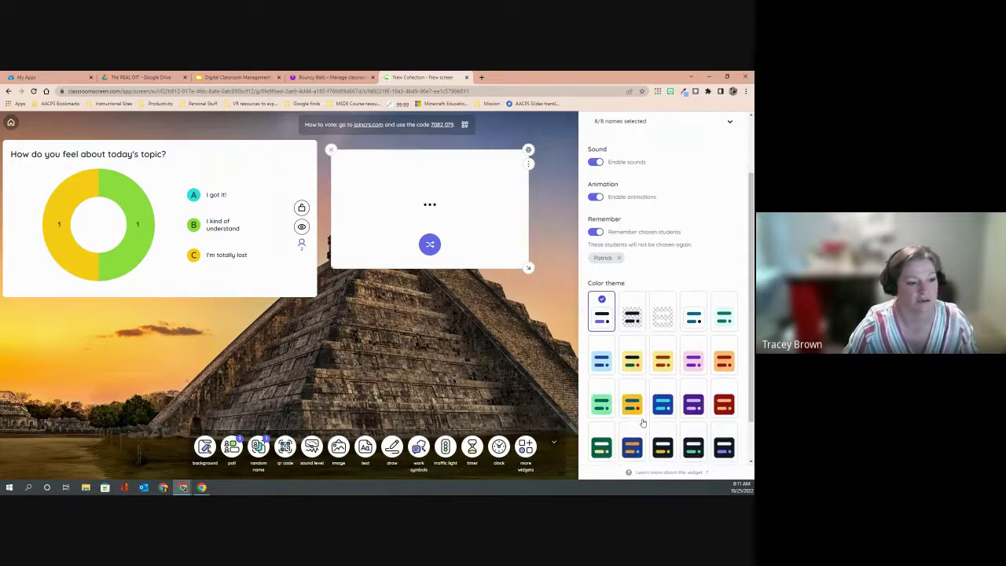
pyautogui.scroll(1, 643, 422)
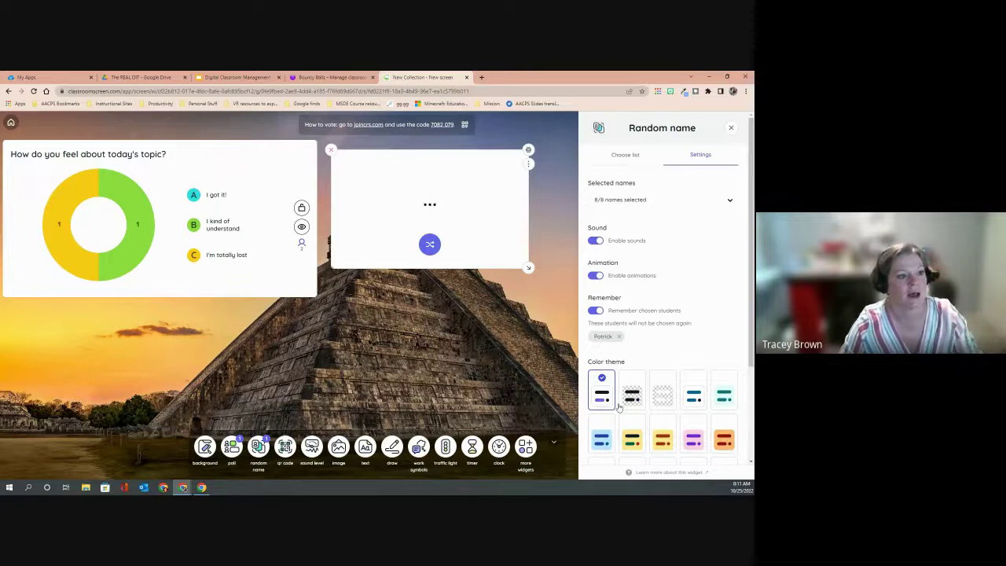
# Start a local name list for the Random name widget and enter two sample first names, one per line
pyautogui.click(628, 157)
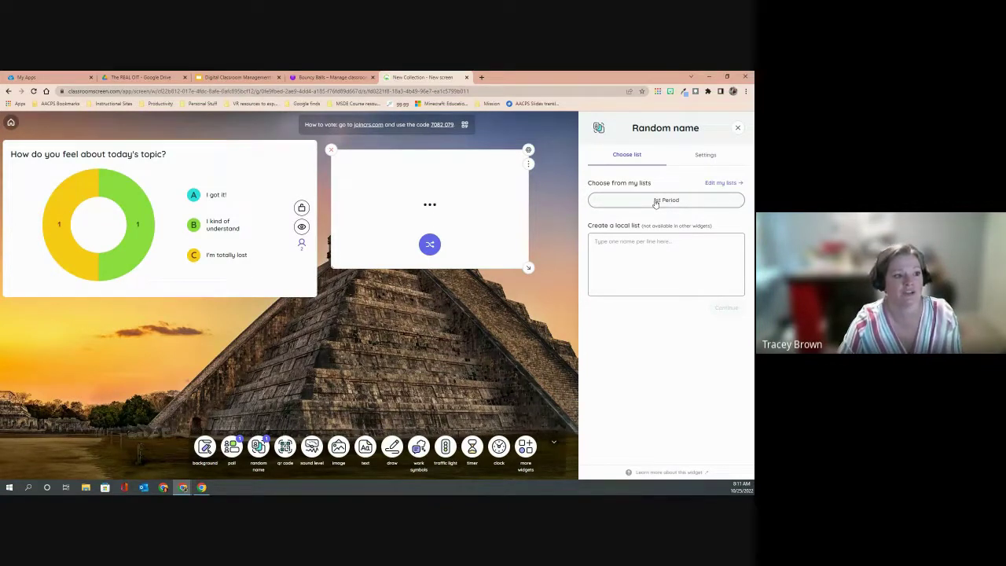
pyautogui.click(604, 245)
pyautogui.write('Tra')
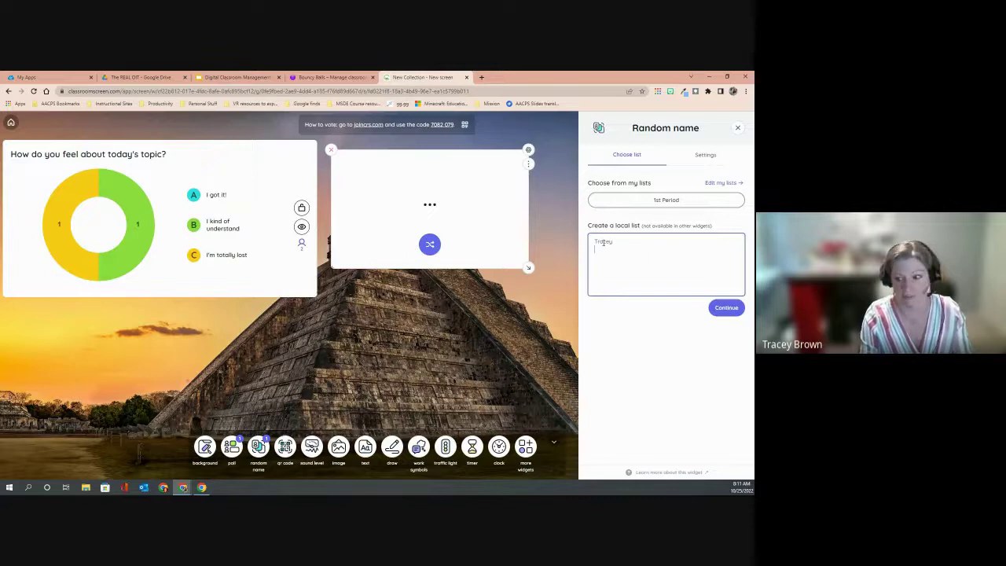
pyautogui.write('cey')
pyautogui.press('Return')
pyautogui.write('Elizabeth')
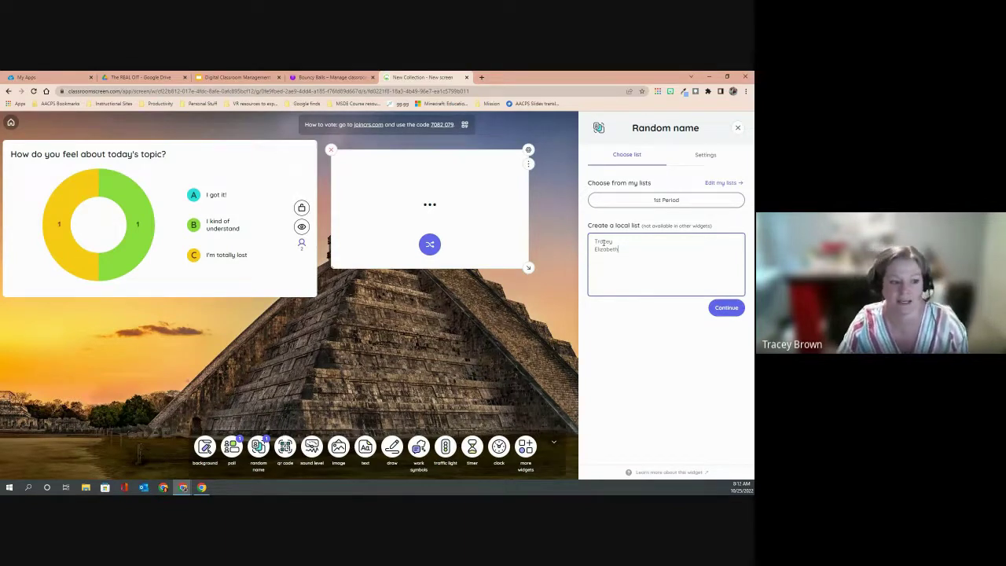
# Open the saved name lists, start a new list titled "2nd Period", and cancel its creation
pyautogui.click(715, 184)
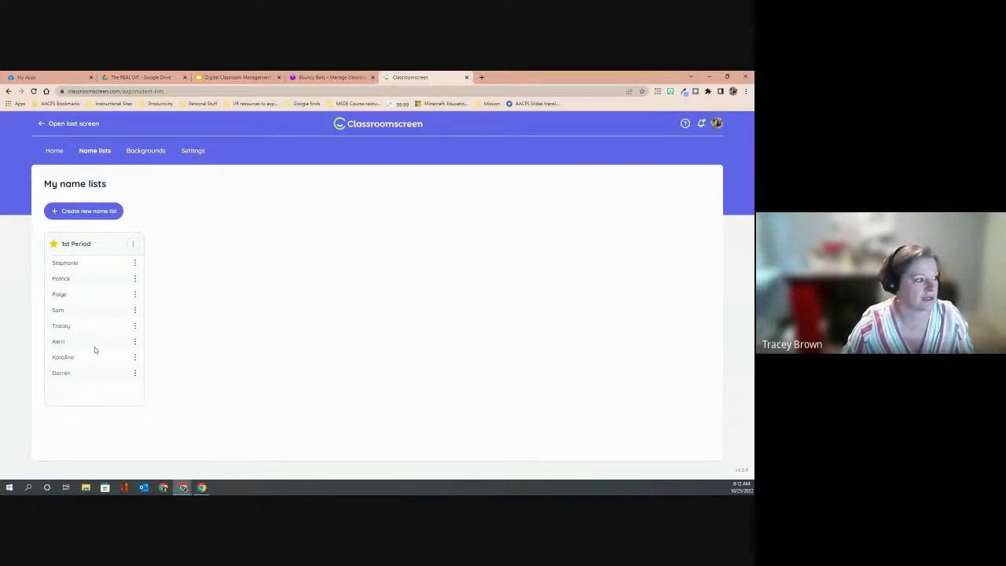
pyautogui.click(93, 212)
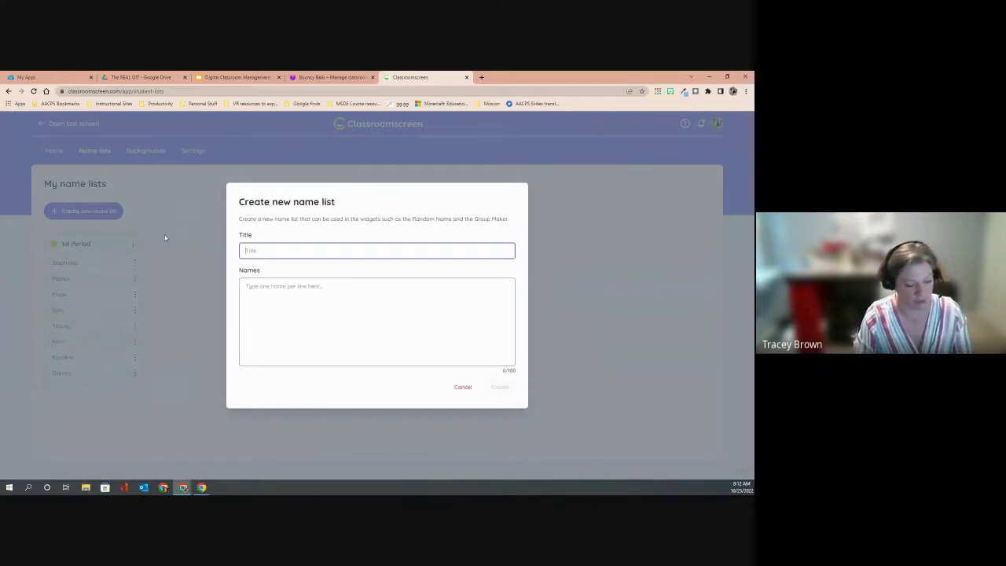
pyautogui.write('2')
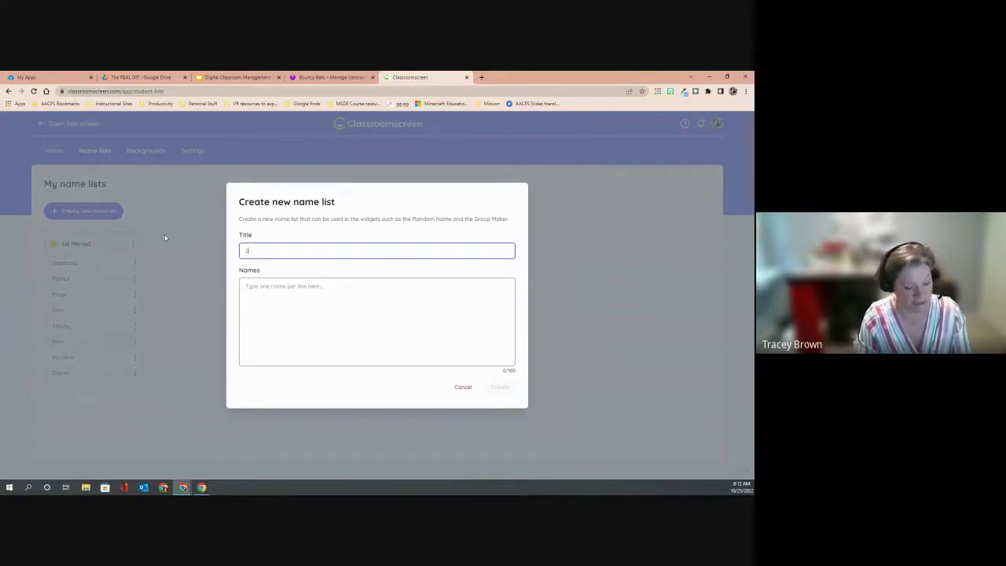
pyautogui.write('nd P')
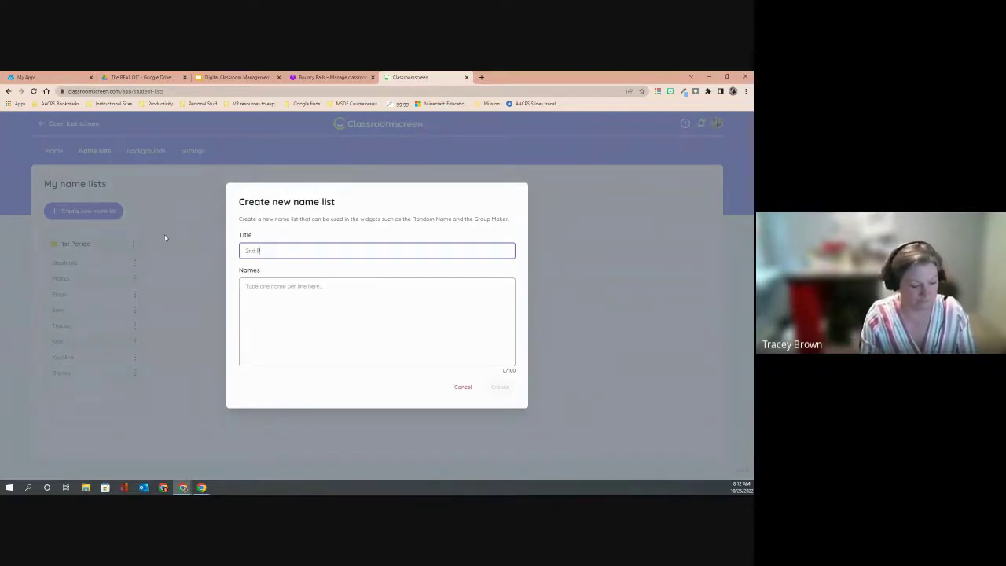
pyautogui.write('eriod')
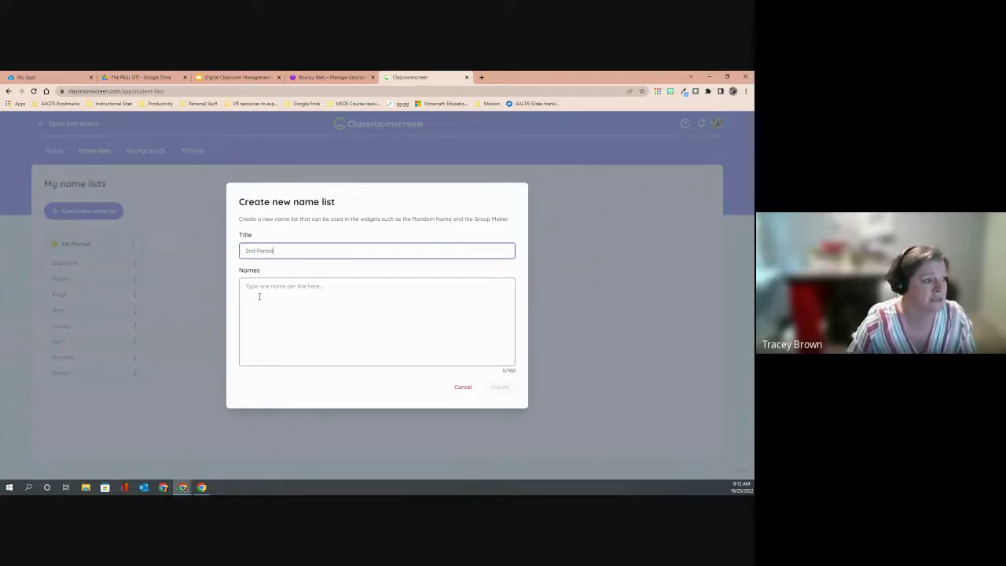
pyautogui.click(259, 296)
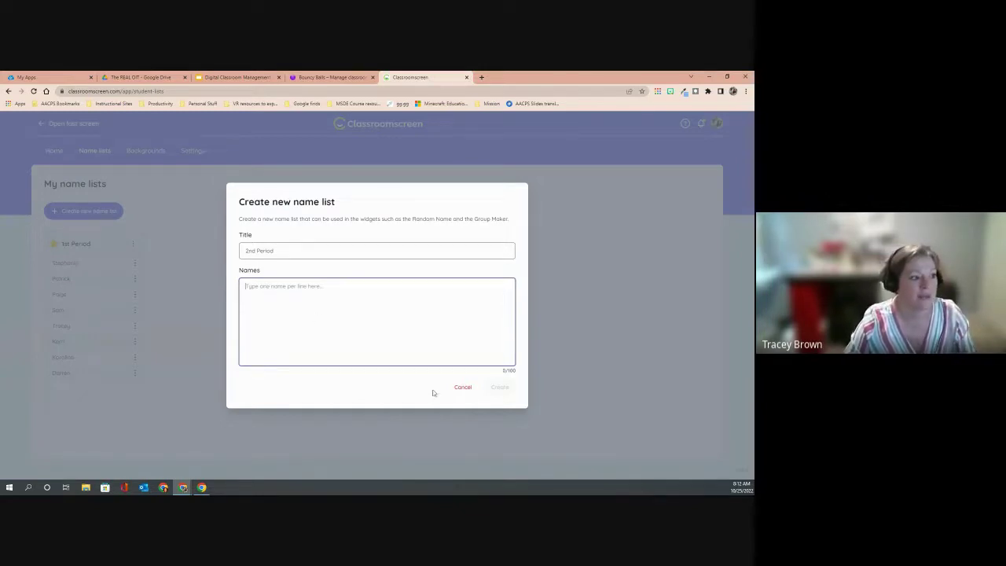
pyautogui.click(462, 388)
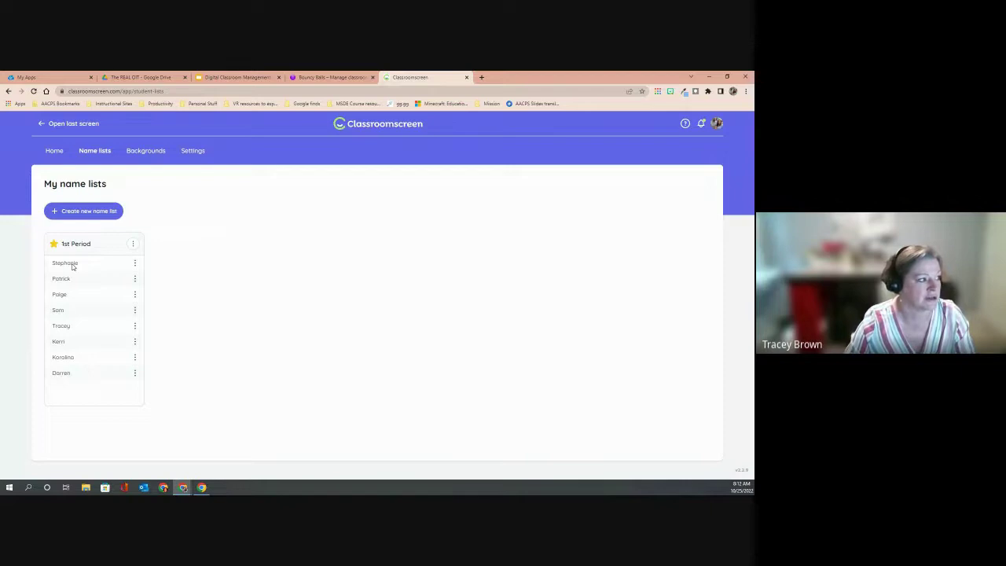
# Examine the options available for the 1st Period name list
pyautogui.click(133, 245)
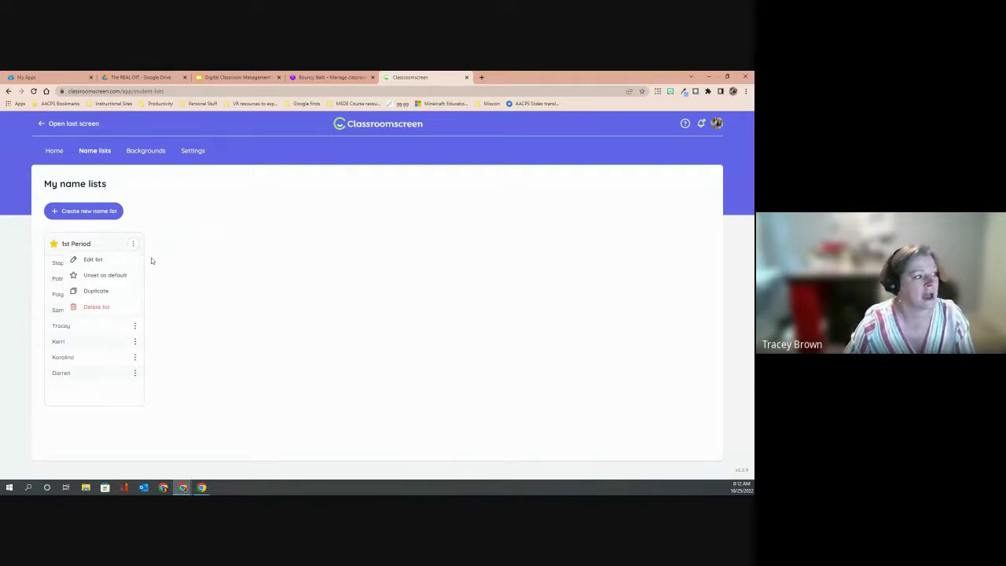
pyautogui.click(152, 260)
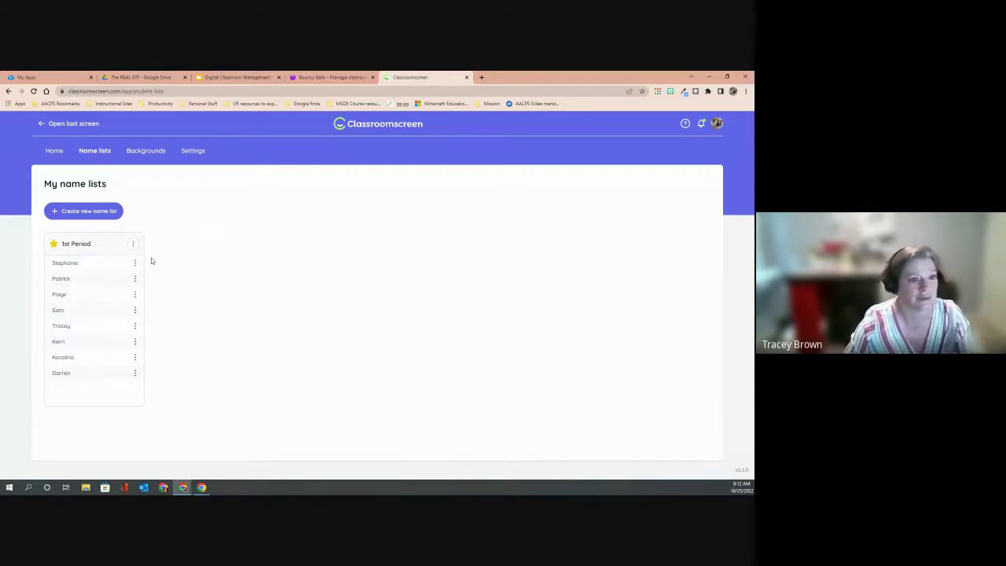
# Return to the last screen and choose the saved 1st Period list for the Random name widget
pyautogui.click(43, 124)
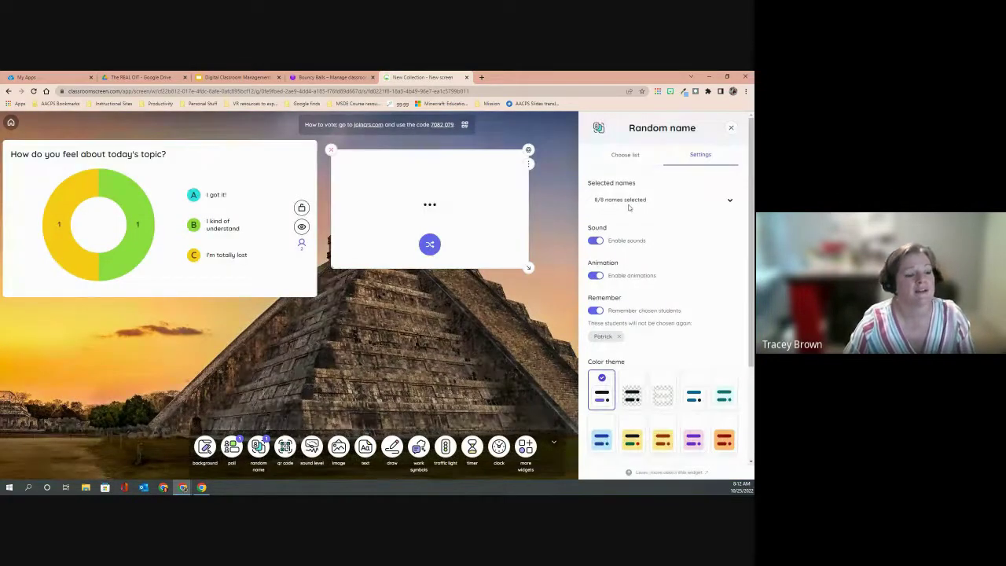
pyautogui.click(623, 156)
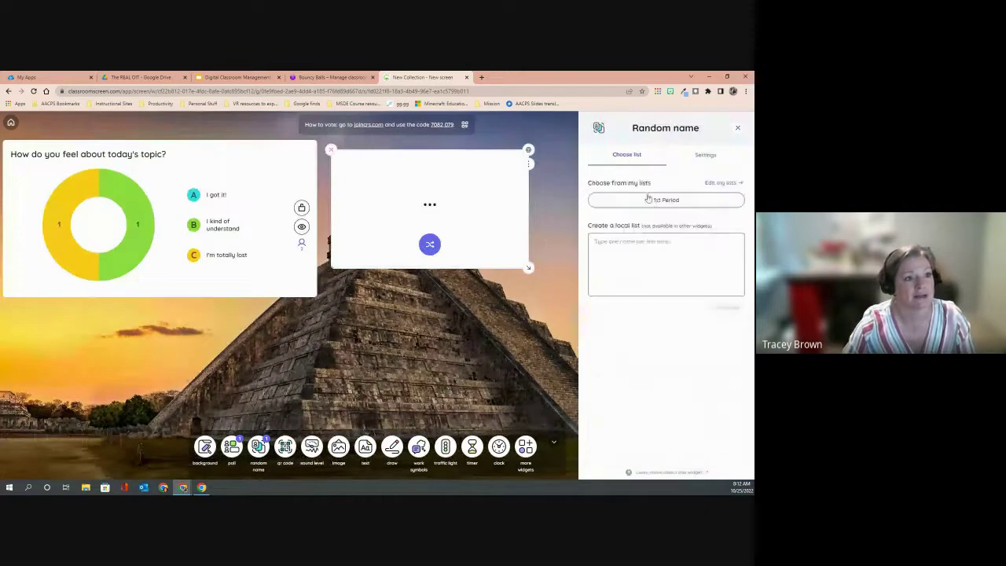
pyautogui.click(655, 200)
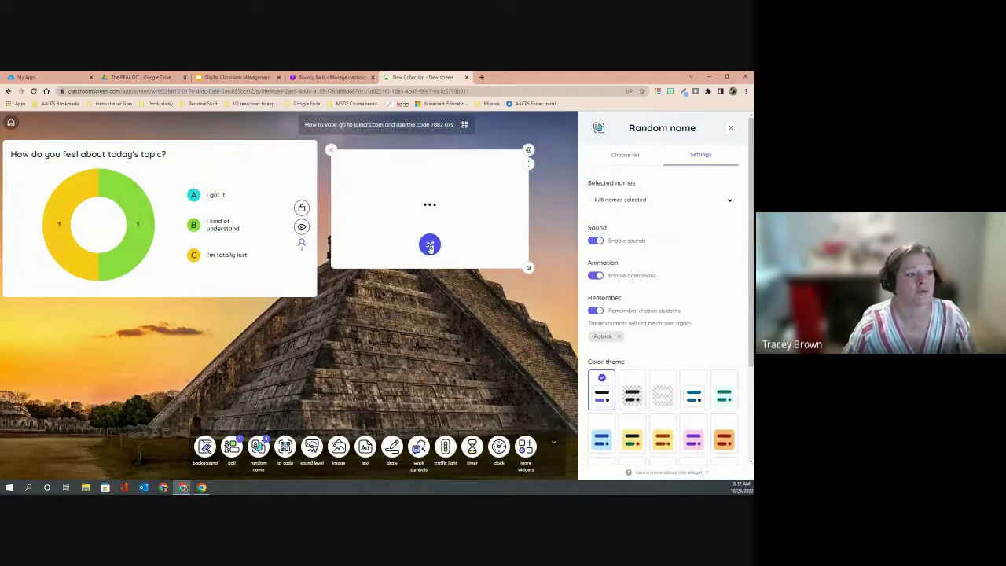
# Draw random names from the chosen list, disabling the Random name widget's sounds and animations between draws
pyautogui.click(430, 246)
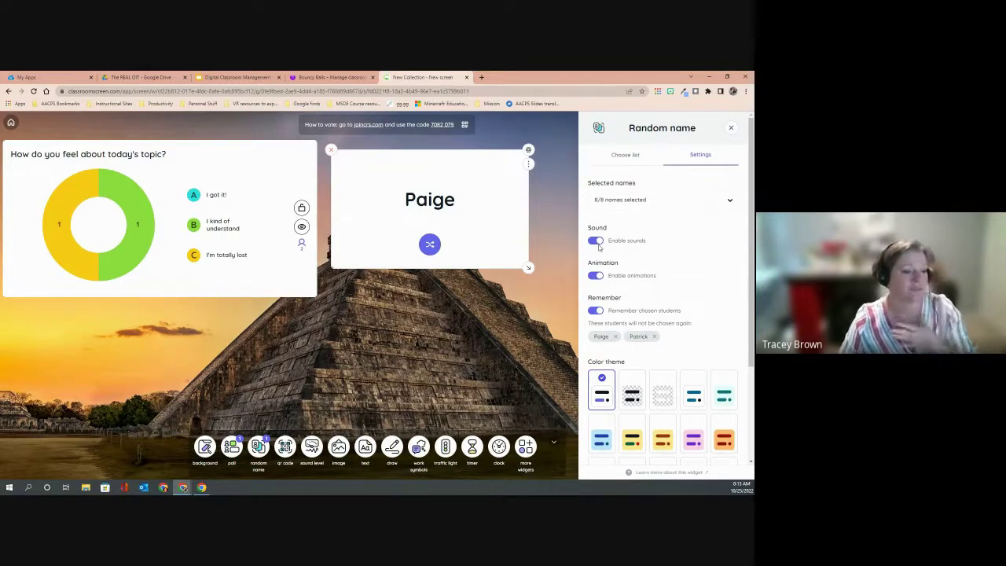
pyautogui.click(429, 245)
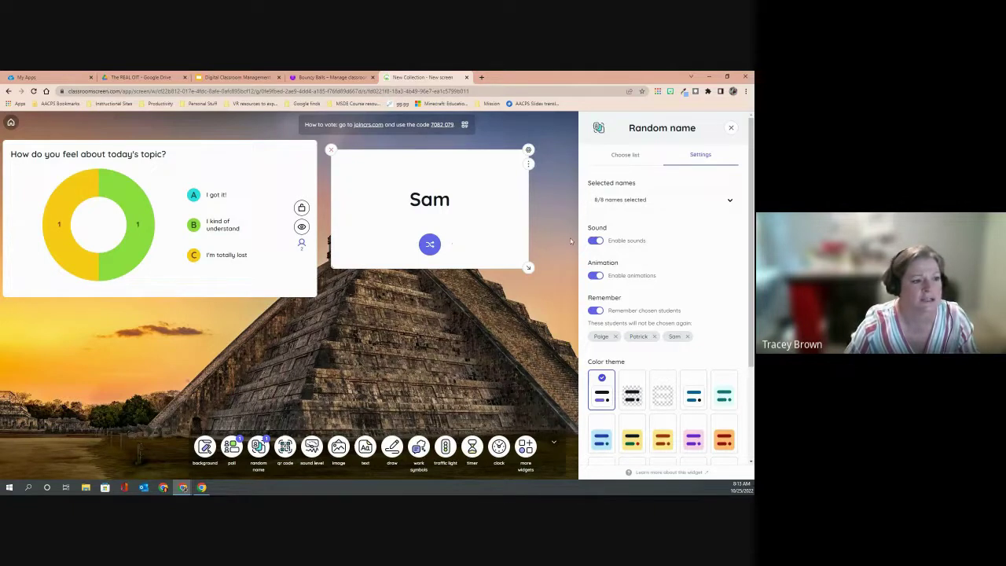
pyautogui.click(595, 241)
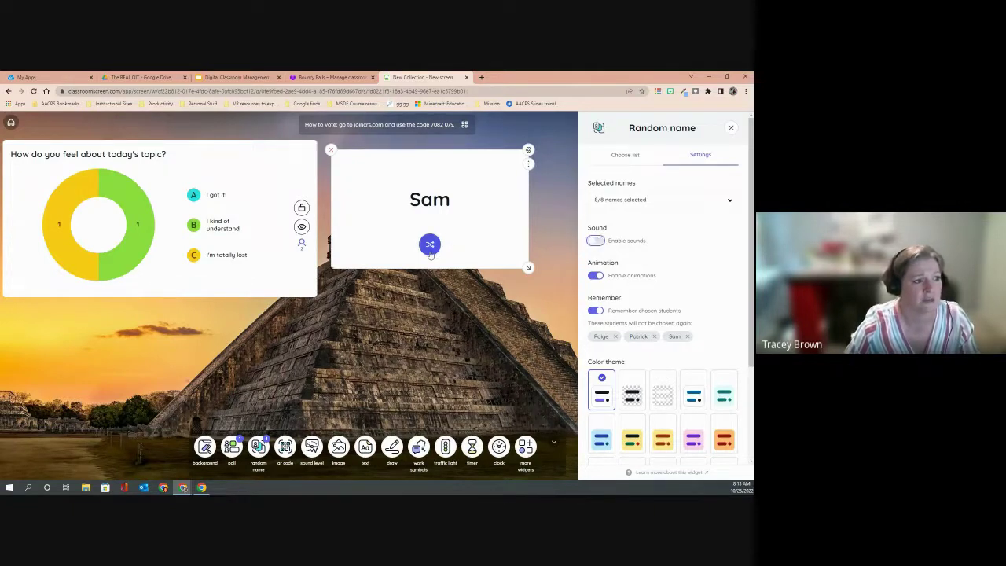
pyautogui.click(429, 246)
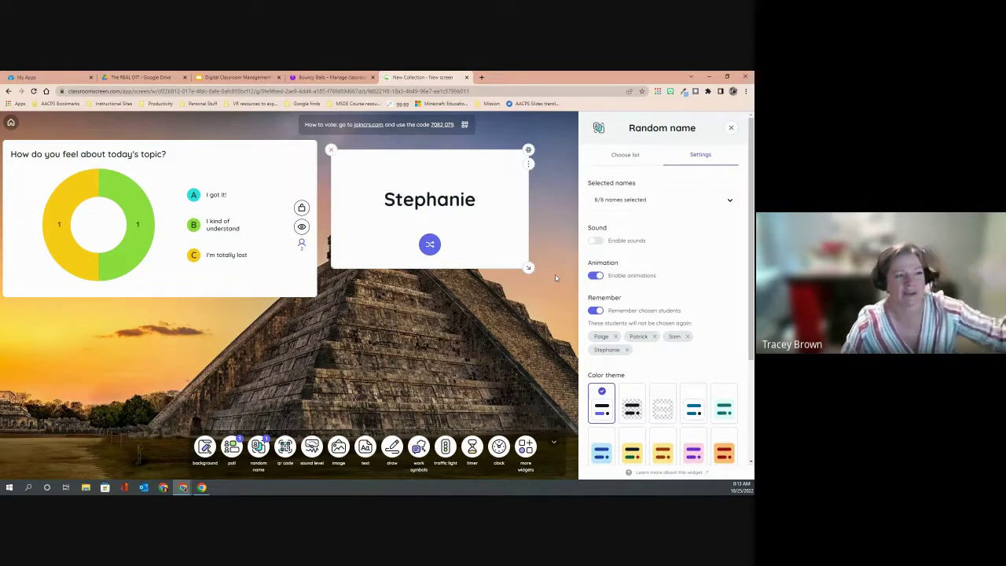
pyautogui.click(596, 275)
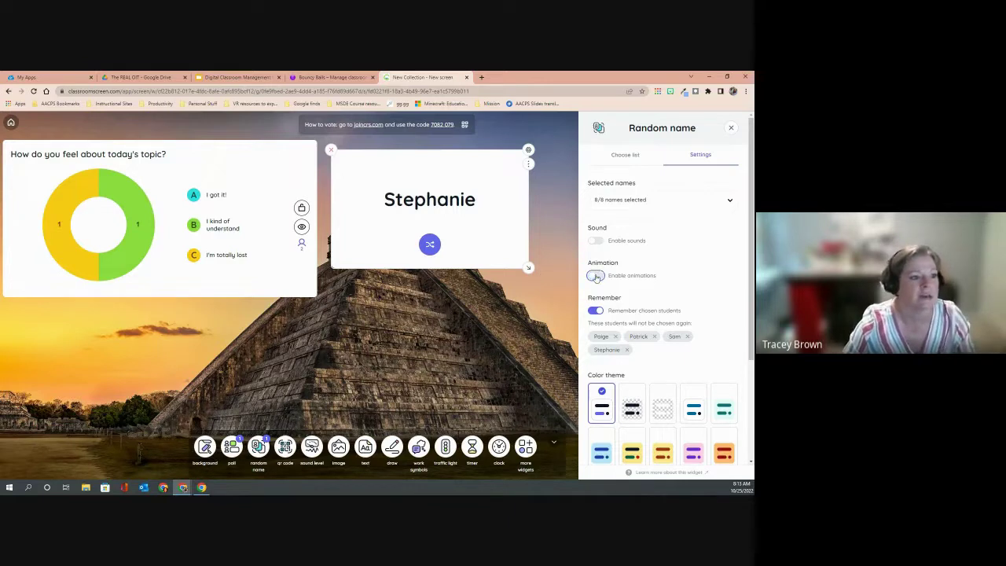
pyautogui.click(429, 246)
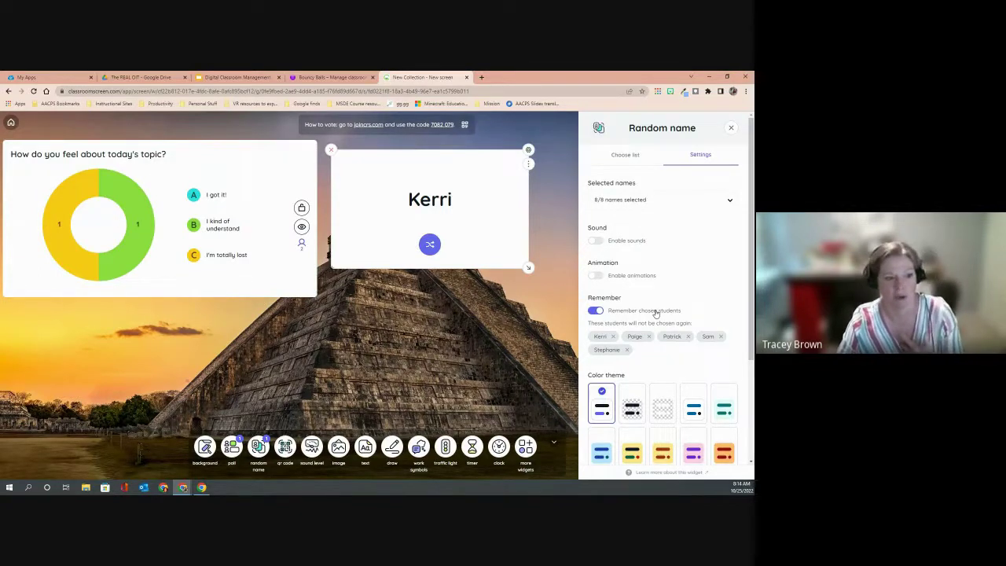
# Keep drawing random names until every student on the list has been chosen, and draw once more to restart the cycle
pyautogui.click(429, 245)
pyautogui.click(429, 245)
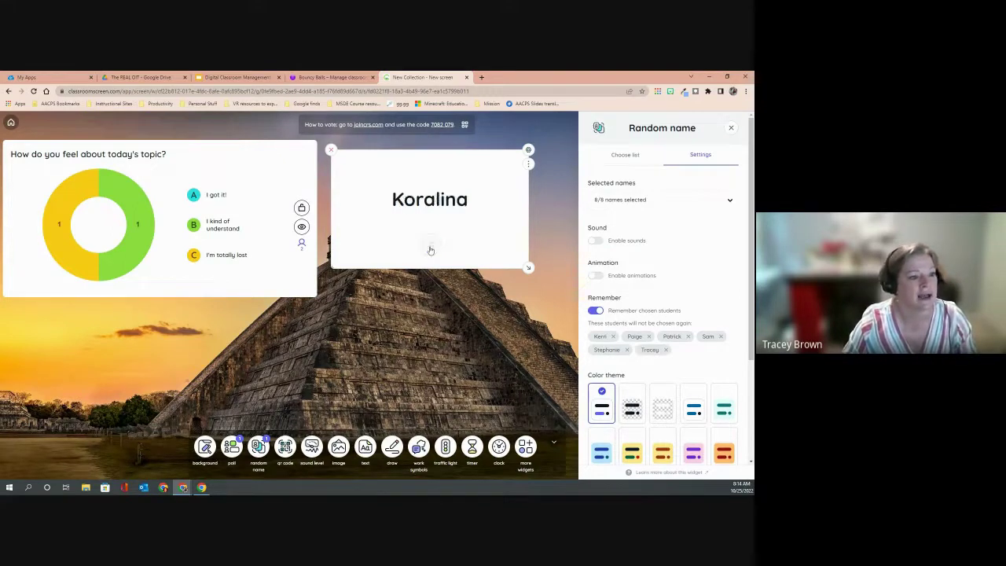
pyautogui.click(430, 245)
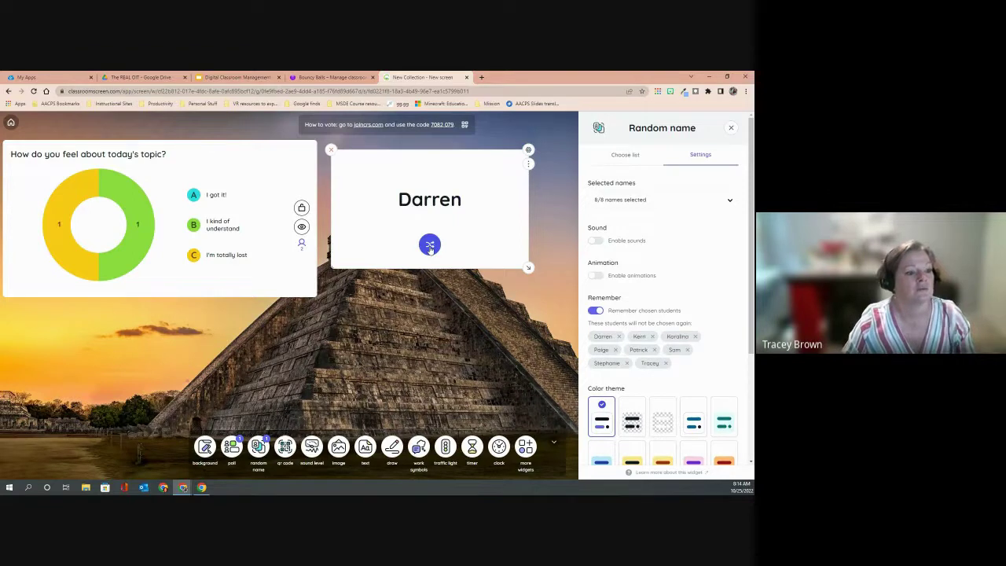
pyautogui.click(430, 246)
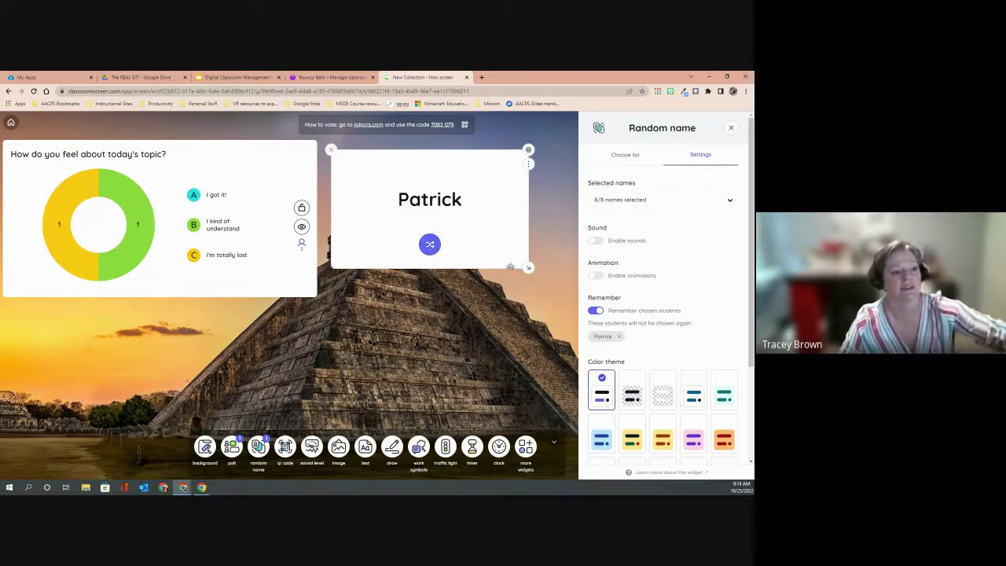
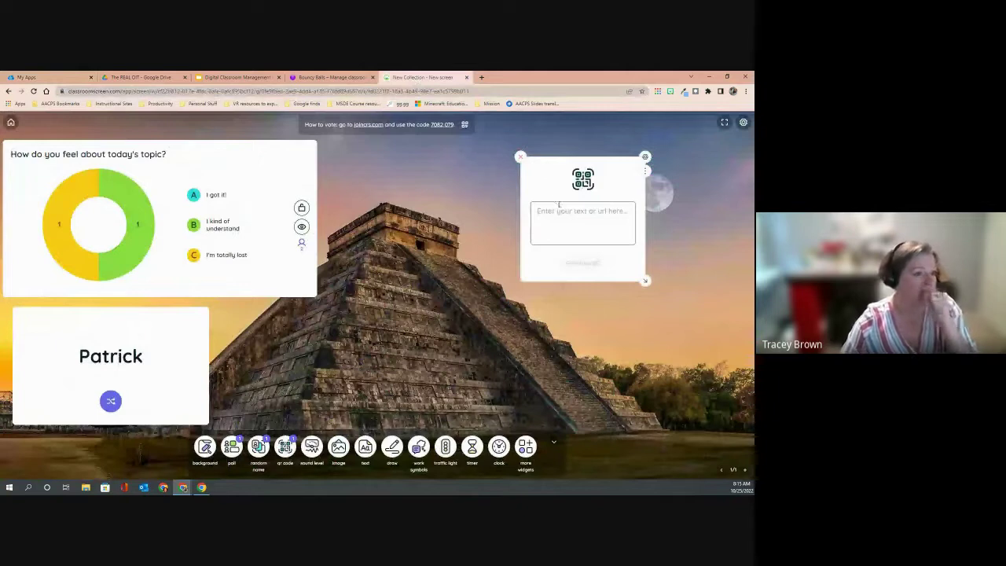
pyautogui.write('https://myapps.classlink.com/home')
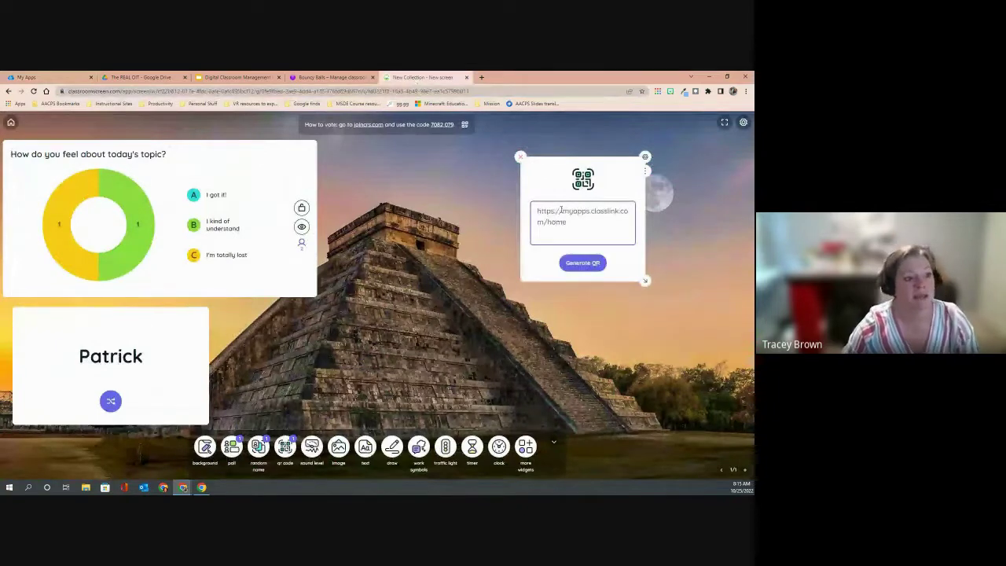
pyautogui.click(579, 264)
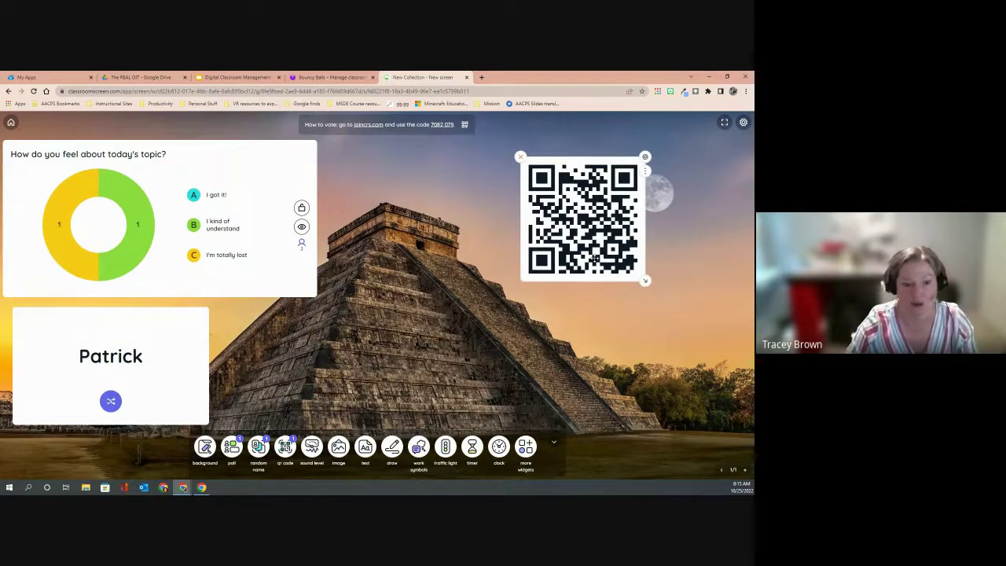
pyautogui.moveTo(574, 161); pyautogui.dragTo(151, 209)
# Remove the poll widget and park the QR code above the Random name widget, mostly beyond the canvas's left edge
pyautogui.moveTo(196, 157); pyautogui.dragTo(239, 157)
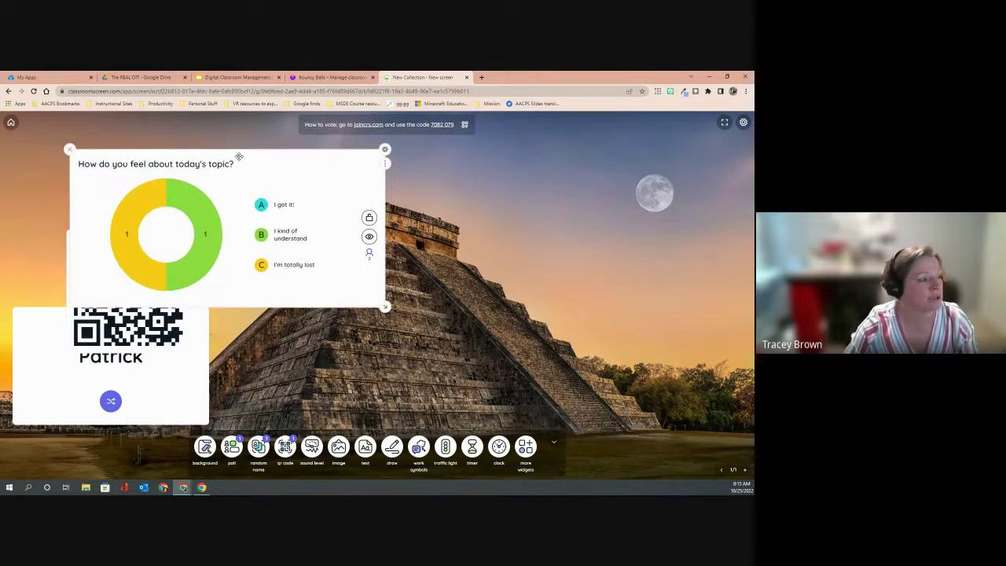
pyautogui.click(69, 150)
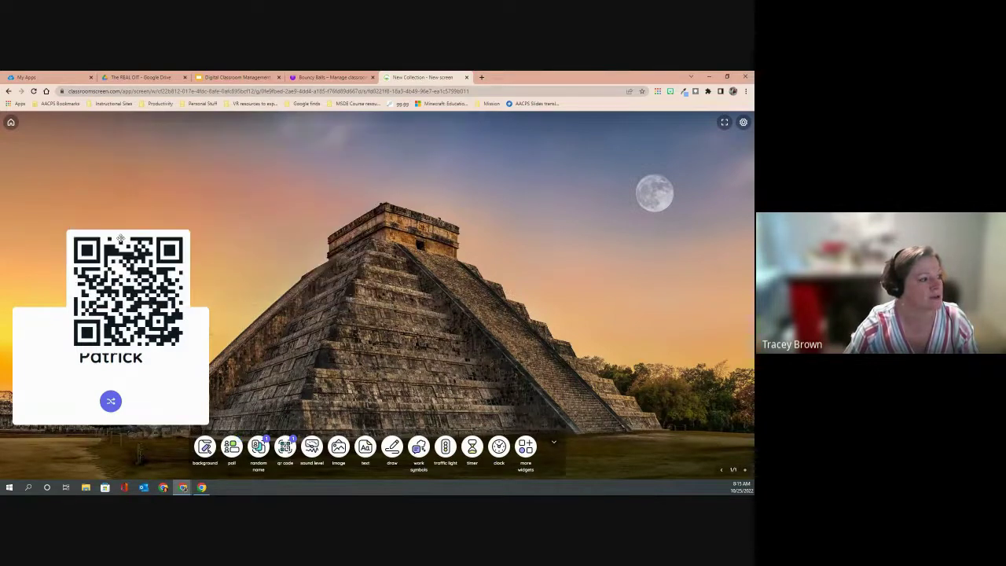
pyautogui.moveTo(120, 236); pyautogui.dragTo(74, 167)
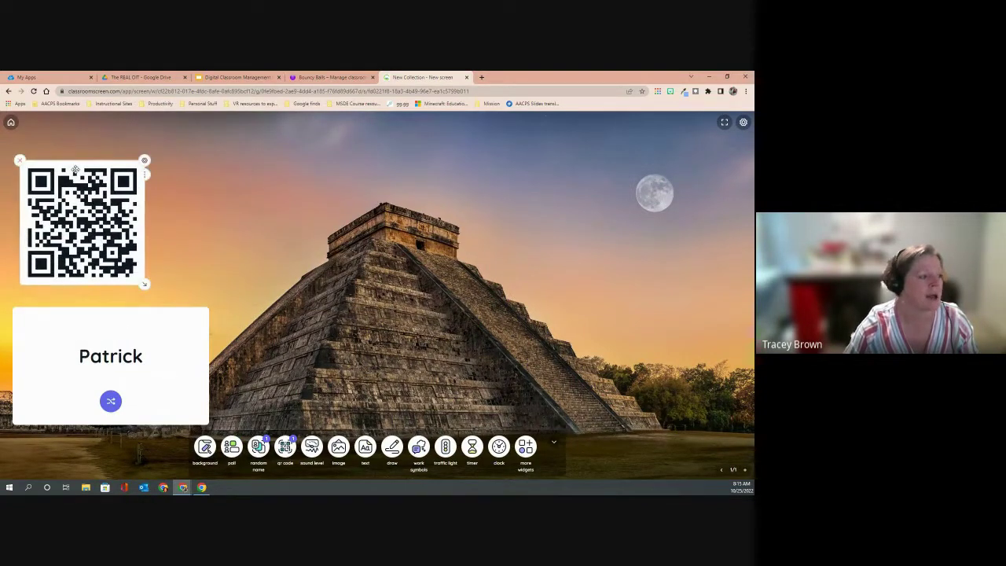
pyautogui.moveTo(143, 271); pyautogui.dragTo(13, 263)
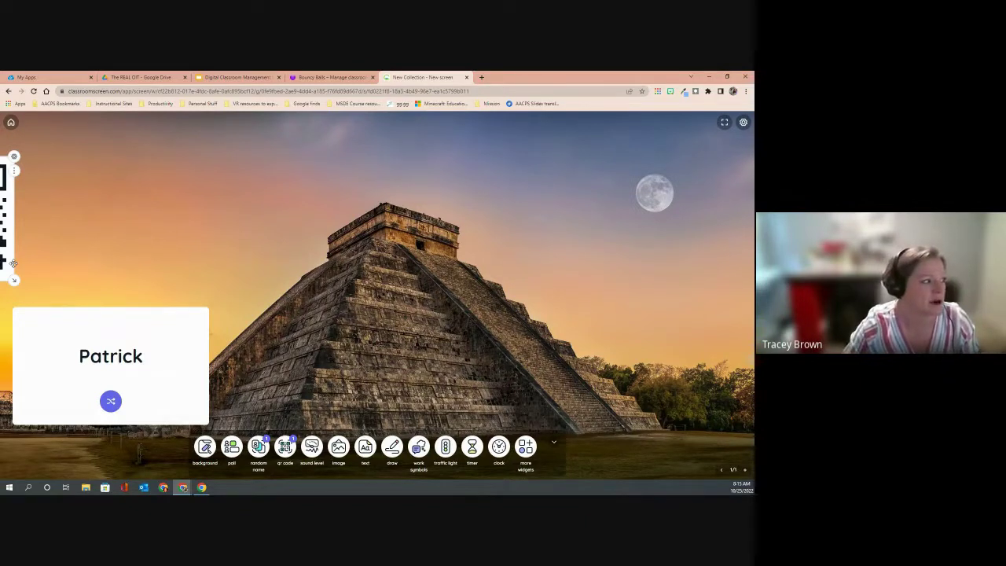
pyautogui.moveTo(13, 264); pyautogui.dragTo(174, 263)
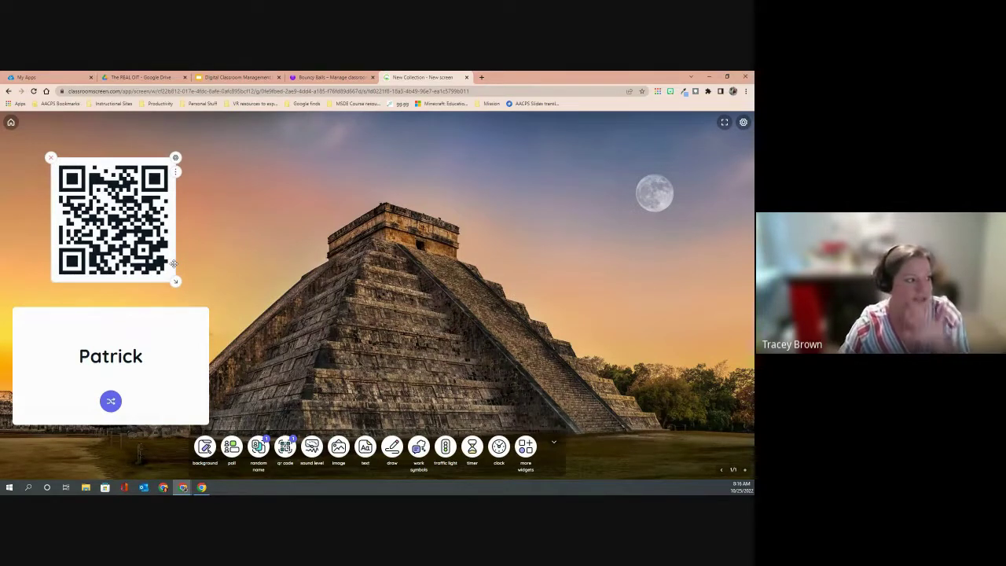
pyautogui.moveTo(174, 263); pyautogui.dragTo(15, 250)
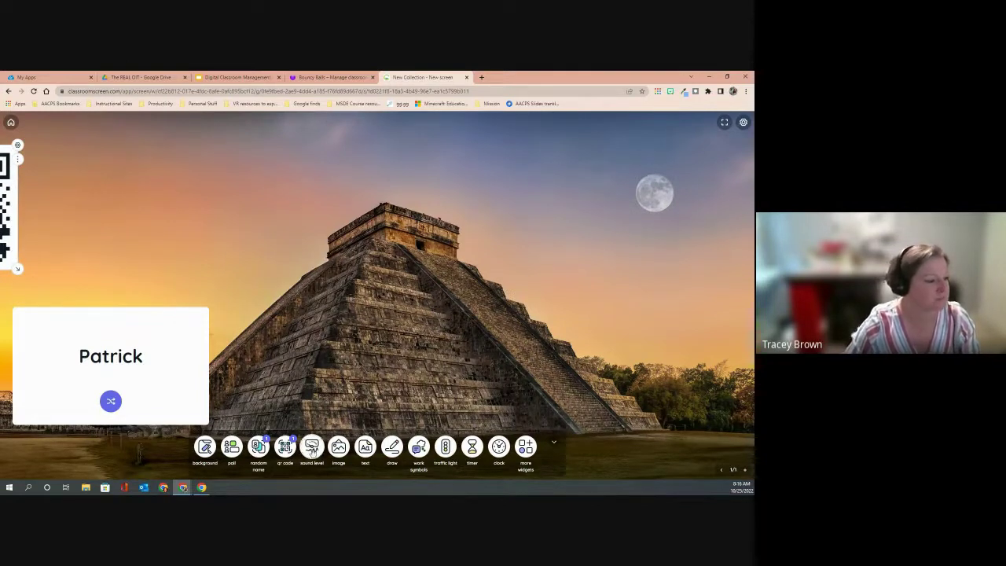
# Add a sound level widget above the Random name widget, and try a higher maximum noise level twice, returning to the low level
pyautogui.click(312, 446)
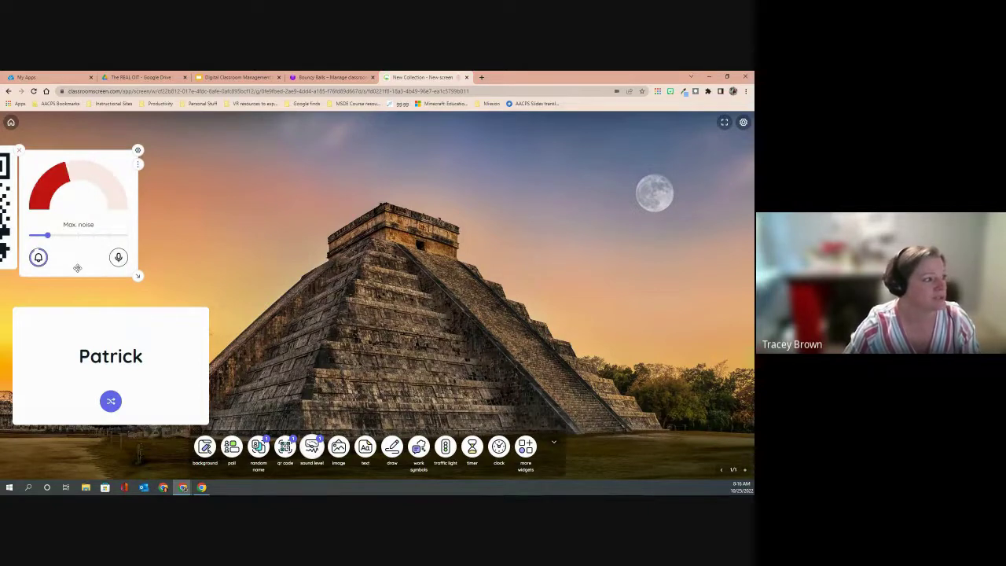
pyautogui.moveTo(82, 267); pyautogui.dragTo(212, 268)
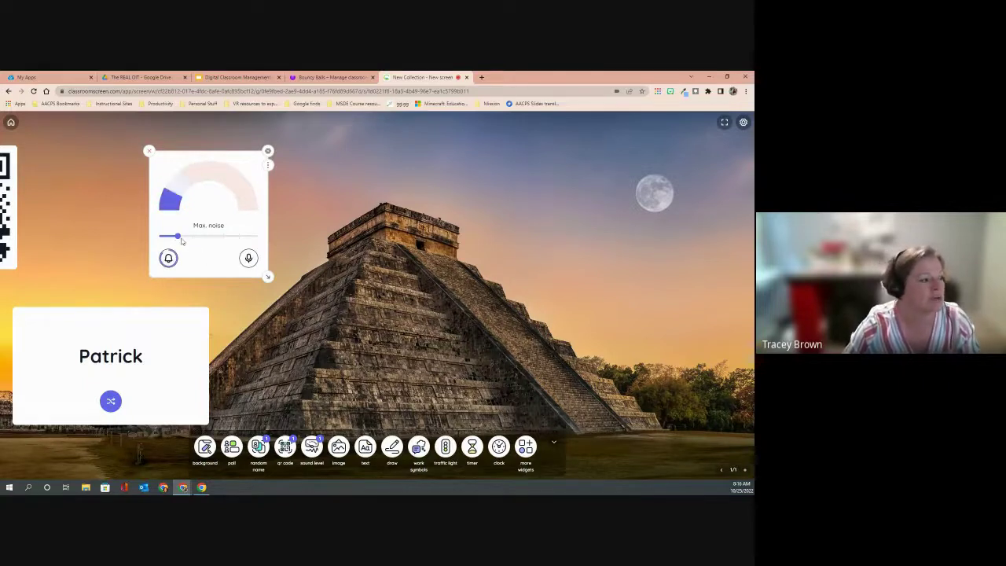
pyautogui.moveTo(179, 238); pyautogui.dragTo(223, 239)
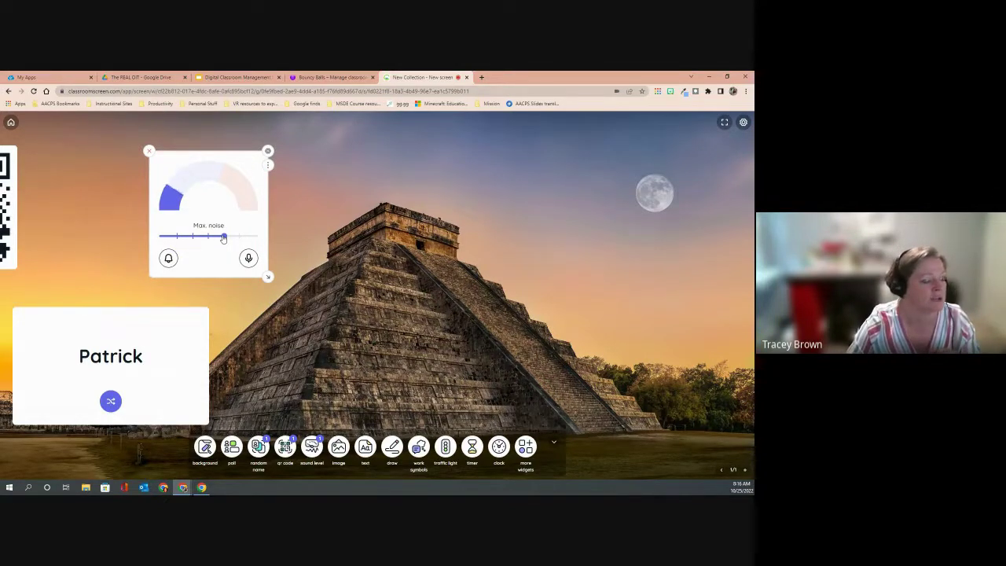
pyautogui.moveTo(223, 237); pyautogui.dragTo(177, 238)
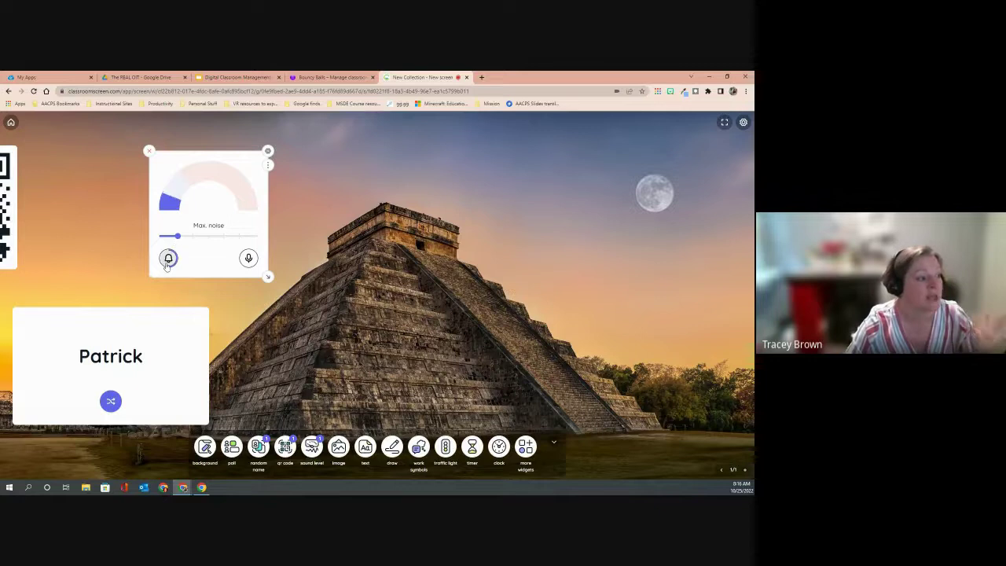
pyautogui.moveTo(178, 237); pyautogui.dragTo(224, 241)
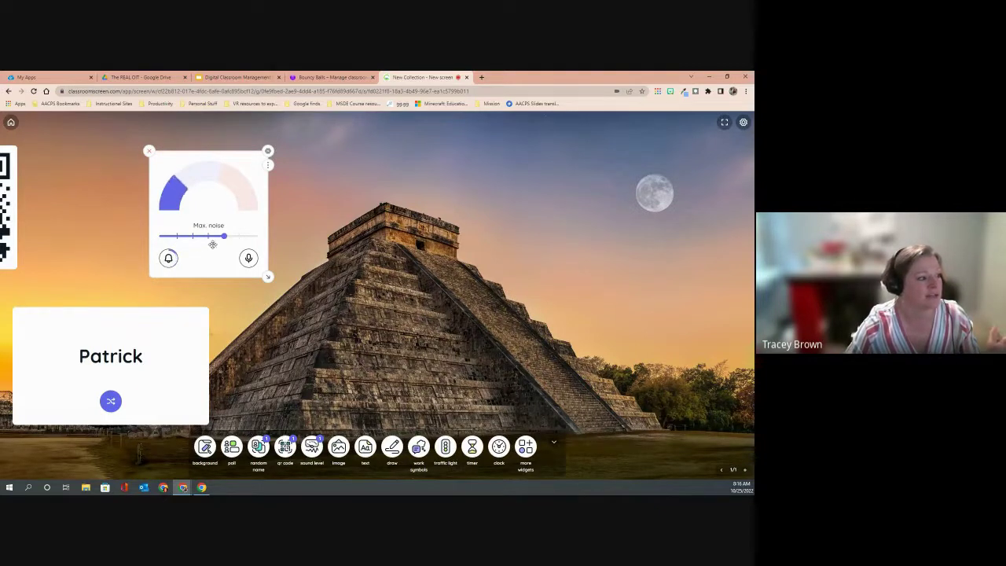
pyautogui.moveTo(224, 241); pyautogui.dragTo(177, 239)
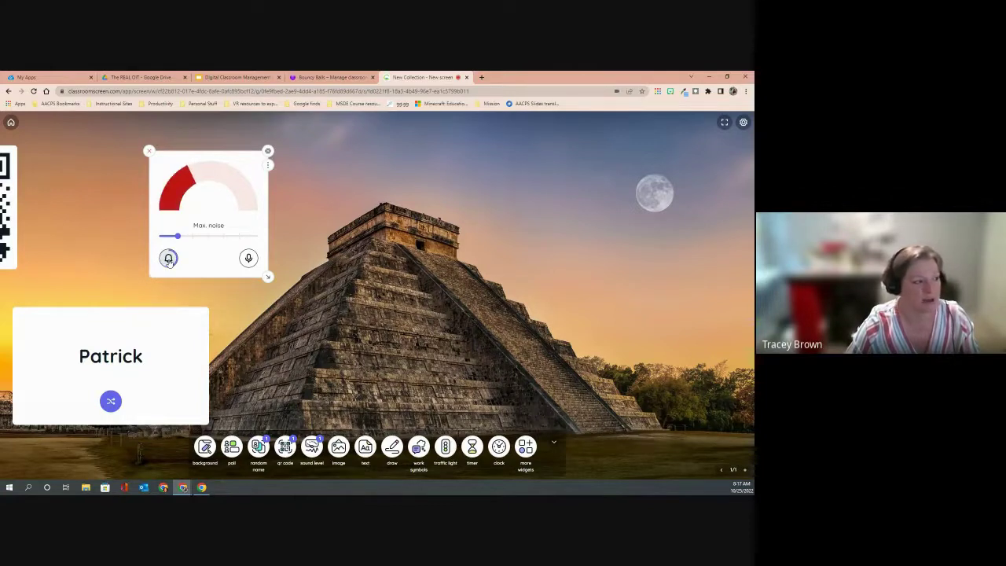
# Mute the sound level widget's alarm, switch its microphone off and back on, and move the widget beside the QR code
pyautogui.click(168, 260)
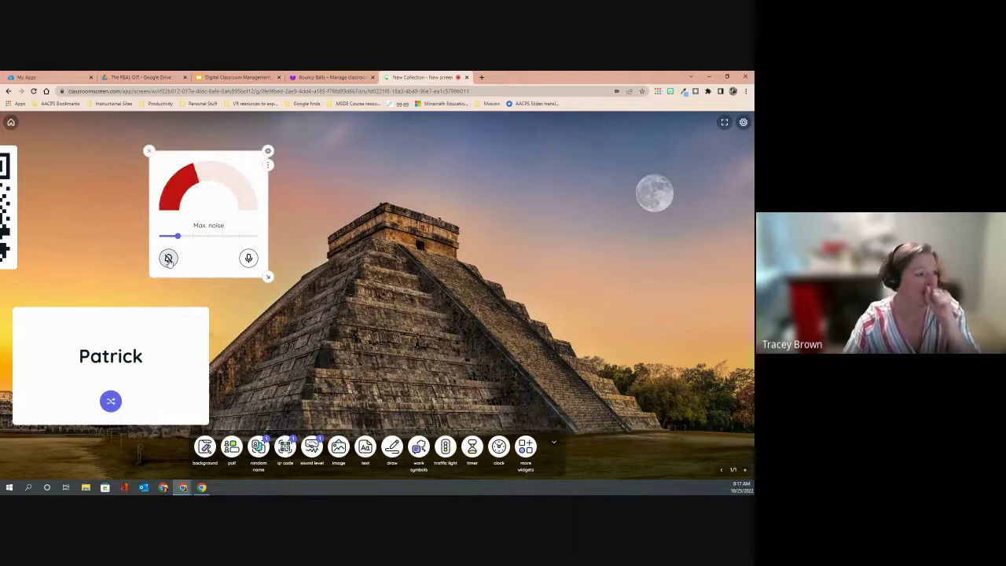
pyautogui.click(244, 261)
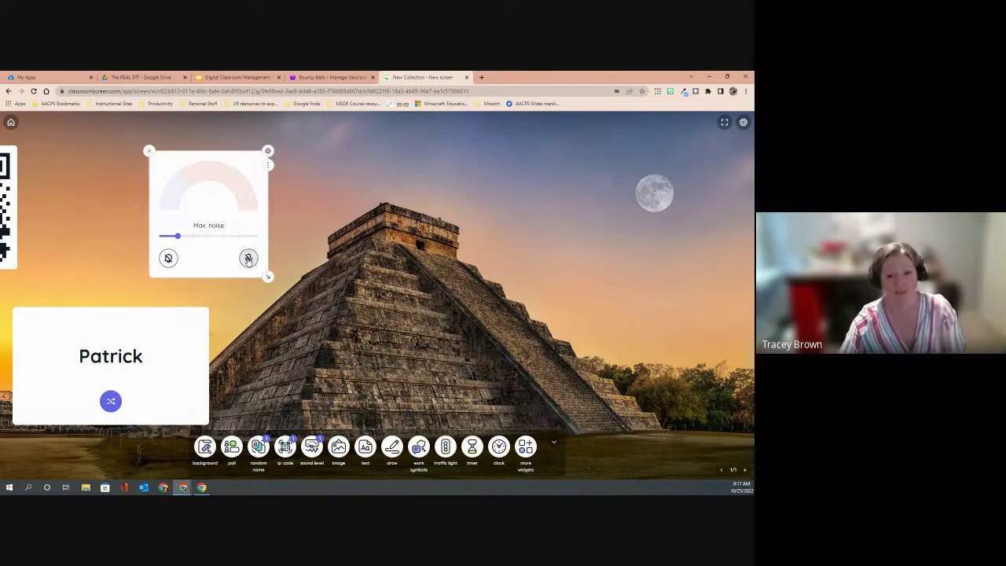
pyautogui.click(248, 259)
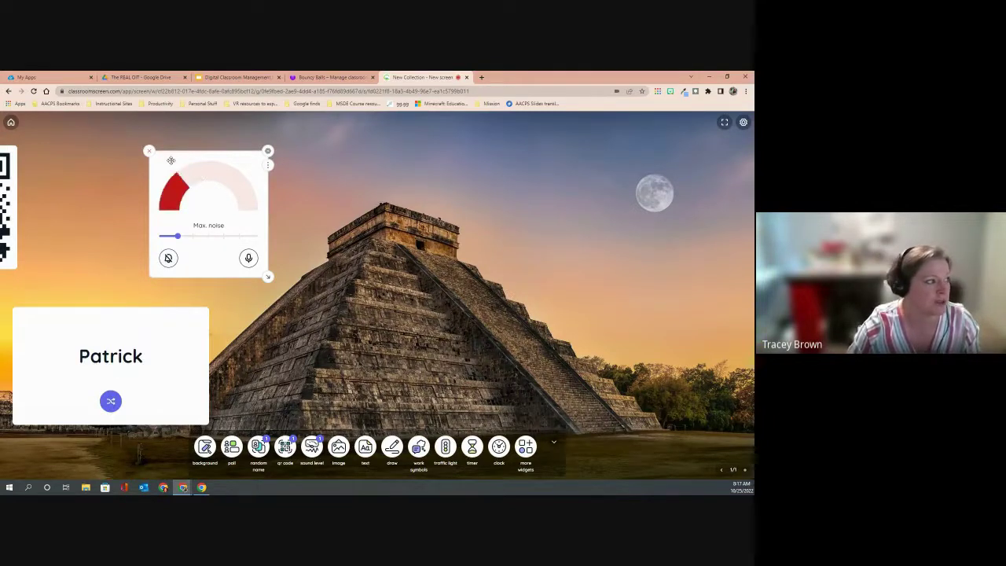
pyautogui.moveTo(170, 160); pyautogui.dragTo(54, 140)
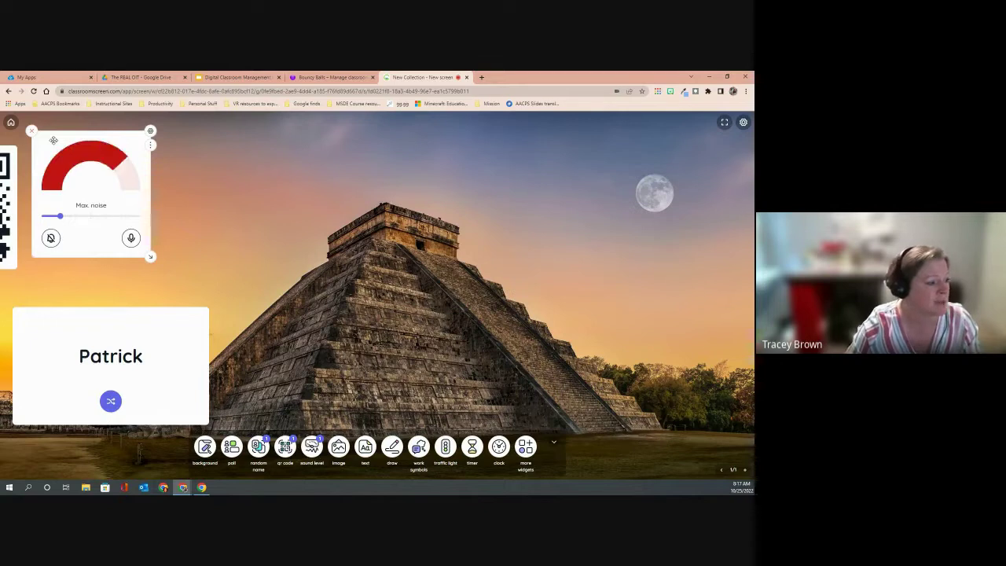
# Add an image widget to the screen, start a file upload for it and browse the Downloads folder for a picture
pyautogui.click(338, 448)
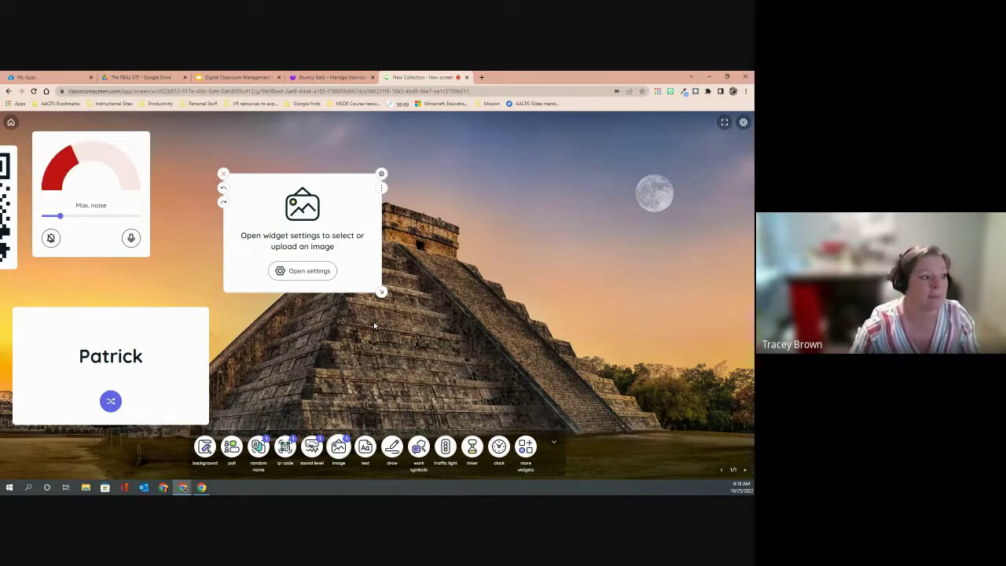
pyautogui.click(307, 273)
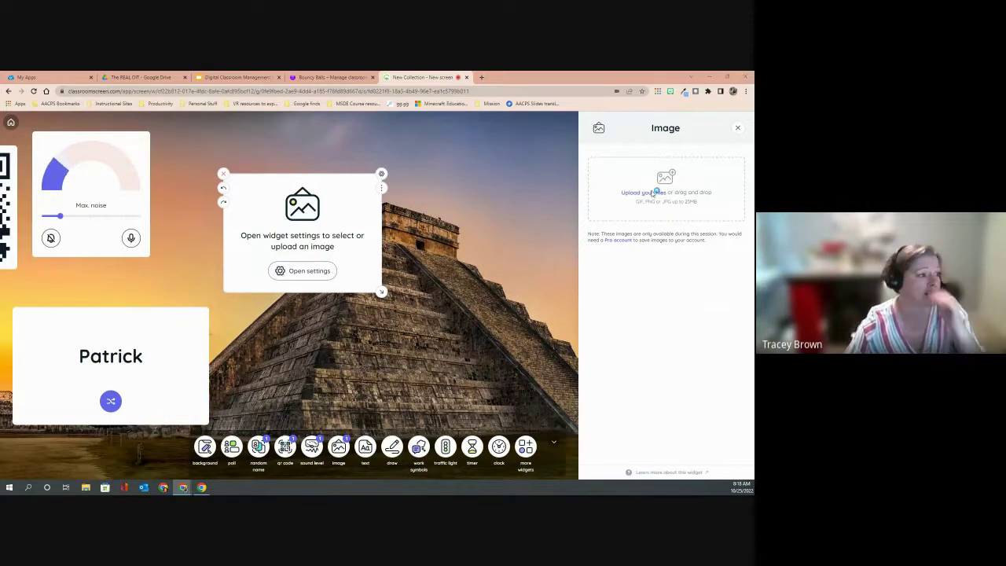
pyautogui.click(651, 193)
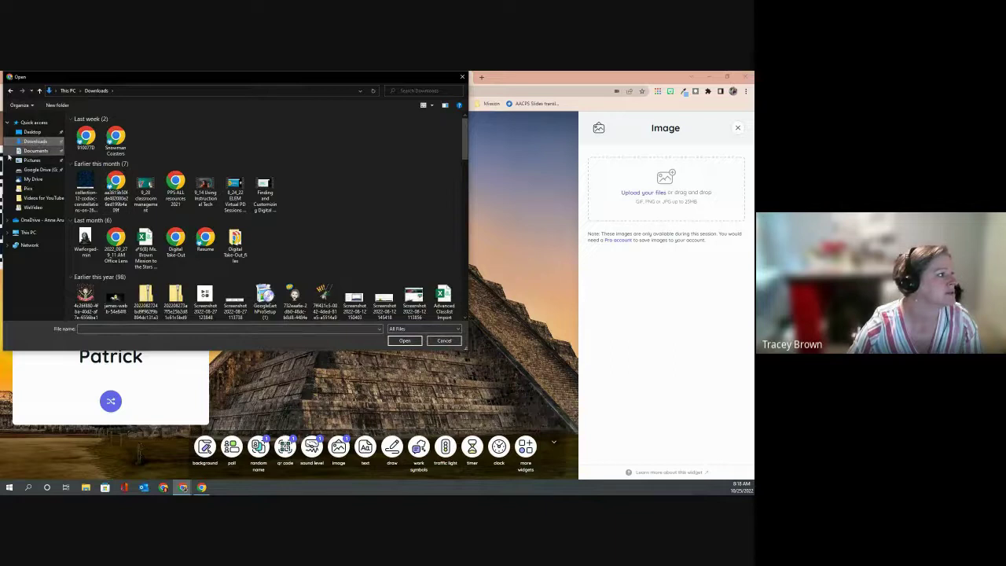
pyautogui.scroll(-2, 236, 240)
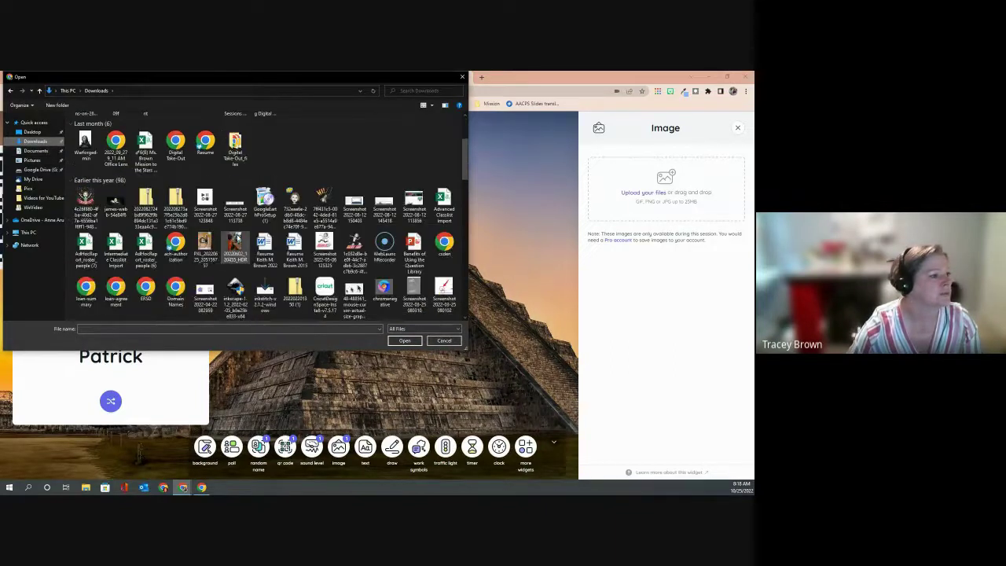
pyautogui.scroll(-3, 236, 240)
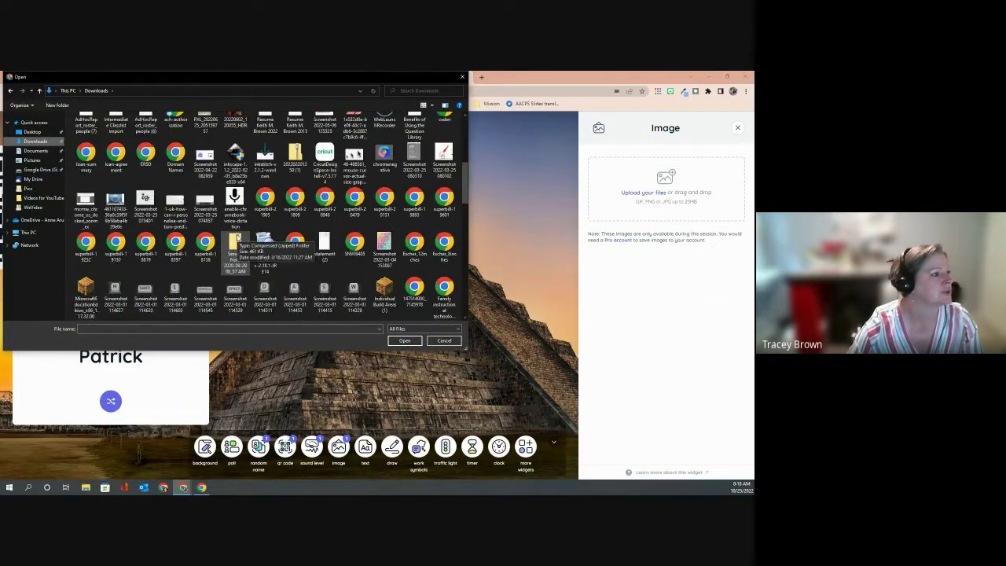
pyautogui.scroll(2, 236, 239)
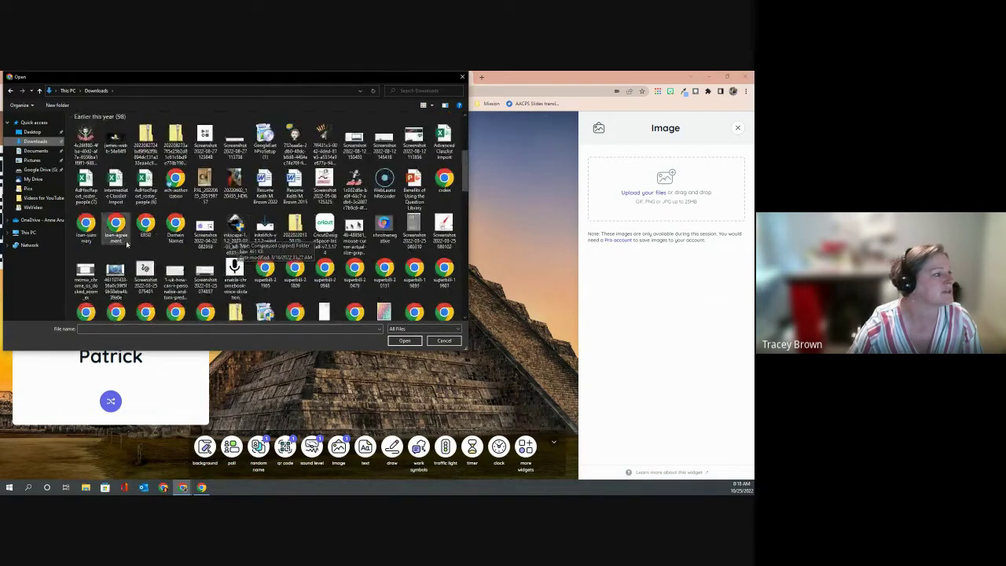
# Upload the PNG file Io3 from My Drive > 22-23 Teaching > Mission to the Stars into the image widget
pyautogui.click(33, 179)
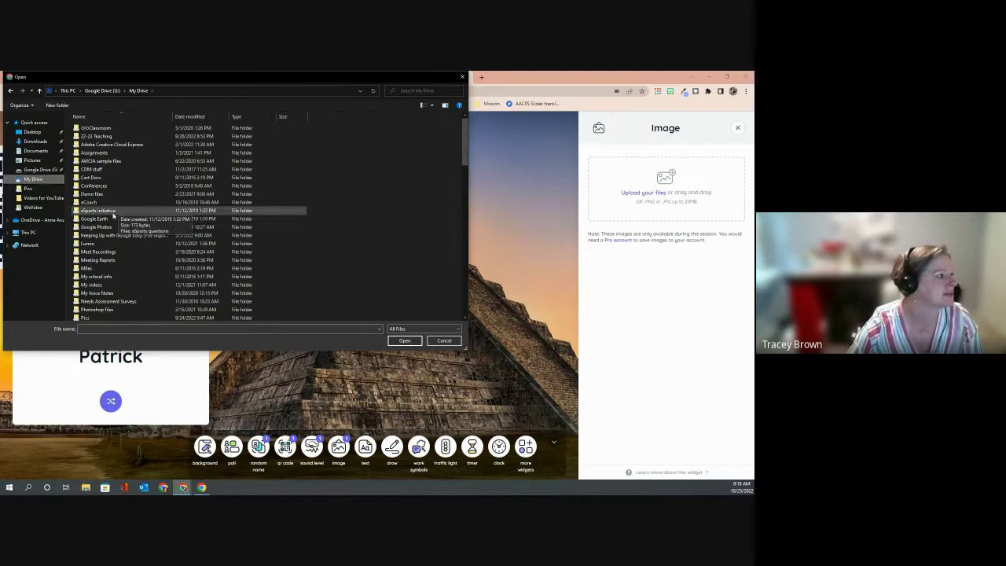
pyautogui.click(100, 138)
pyautogui.doubleClick(101, 139)
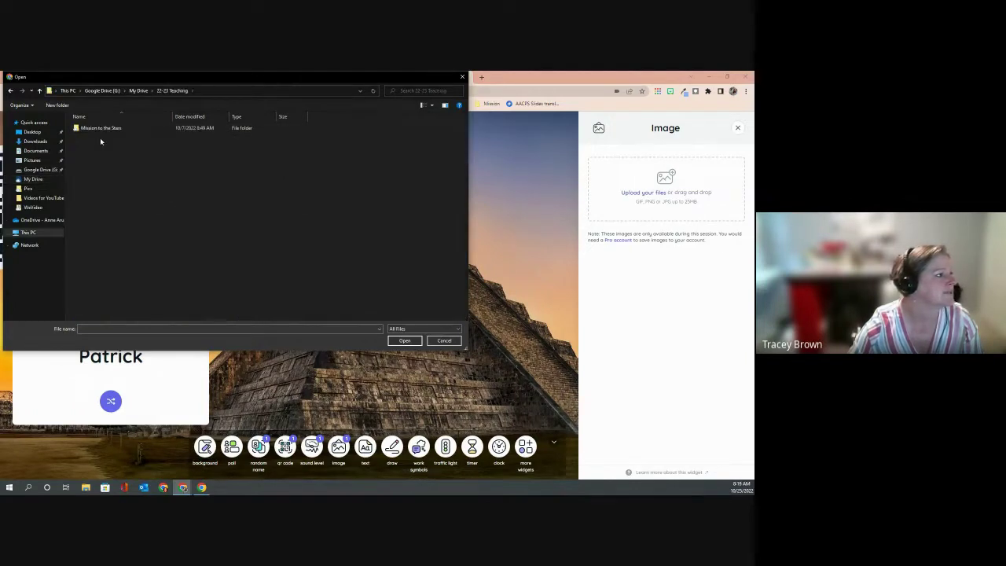
pyautogui.doubleClick(93, 129)
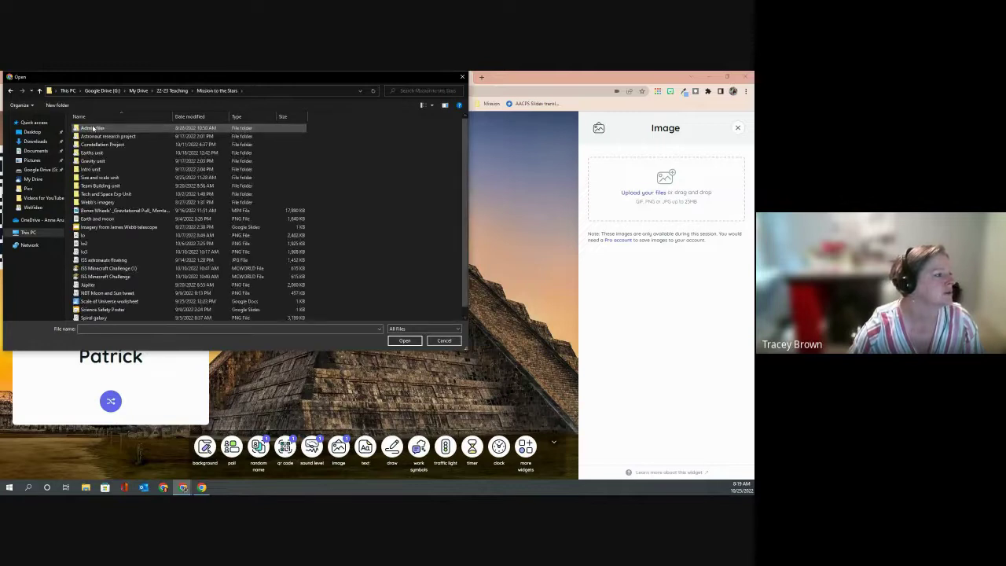
pyautogui.click(89, 253)
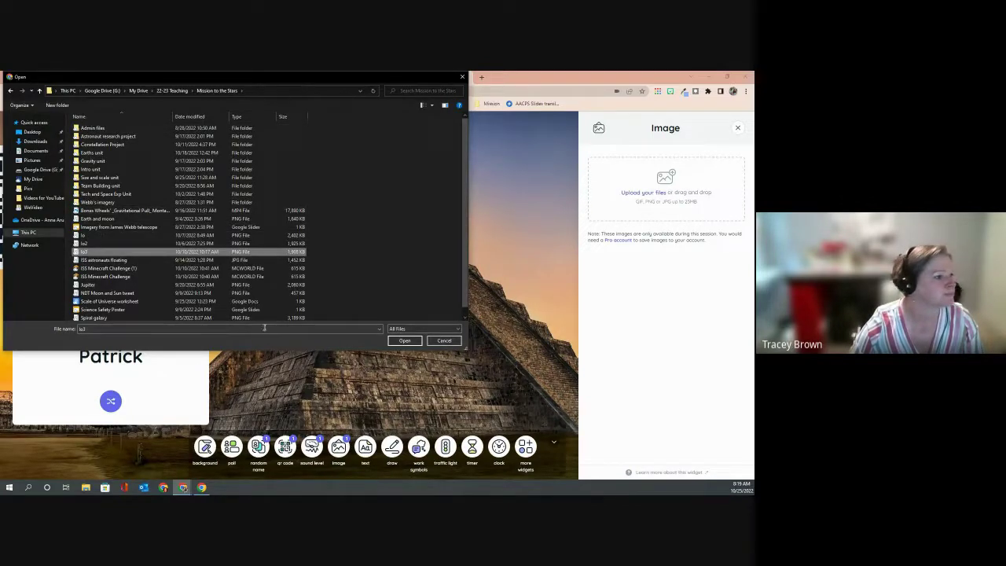
pyautogui.click(404, 340)
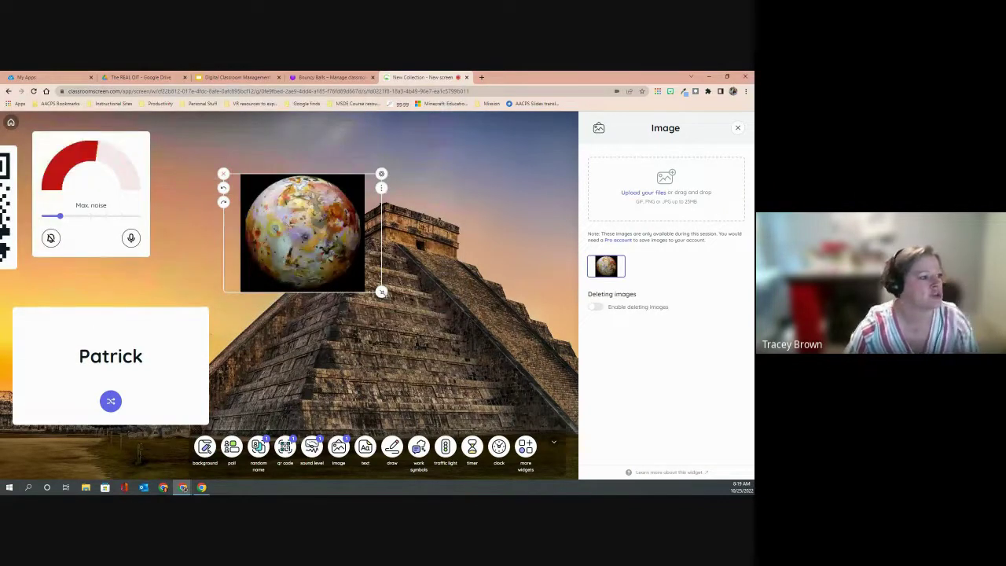
# Remove the sound level widget from the screen
pyautogui.click(43, 140)
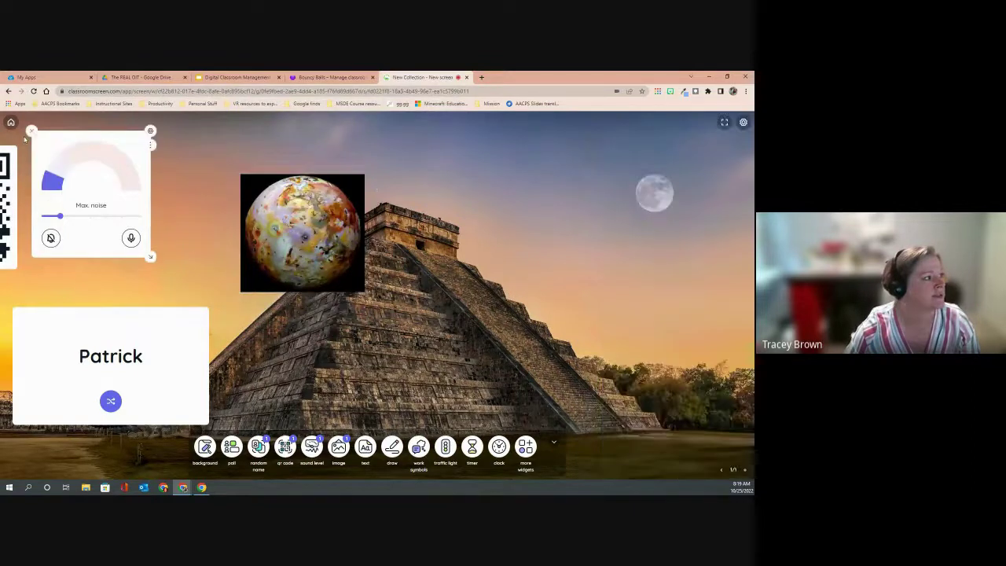
pyautogui.click(33, 133)
# Enlarge the Io image widget and park it above the QR code, mostly beyond the canvas's upper edge
pyautogui.moveTo(345, 280)
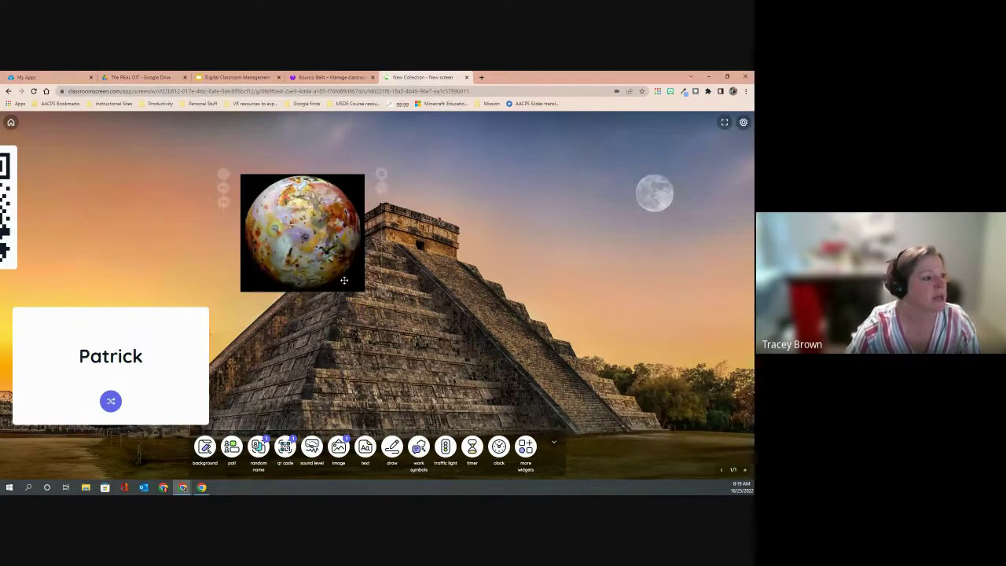
pyautogui.moveTo(381, 291); pyautogui.dragTo(498, 362)
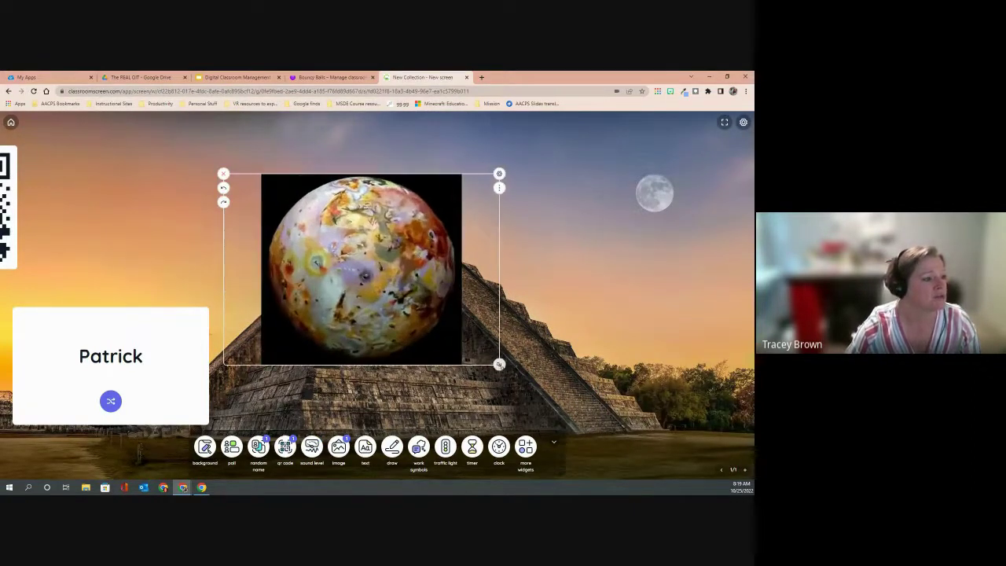
pyautogui.moveTo(391, 280); pyautogui.dragTo(438, 276)
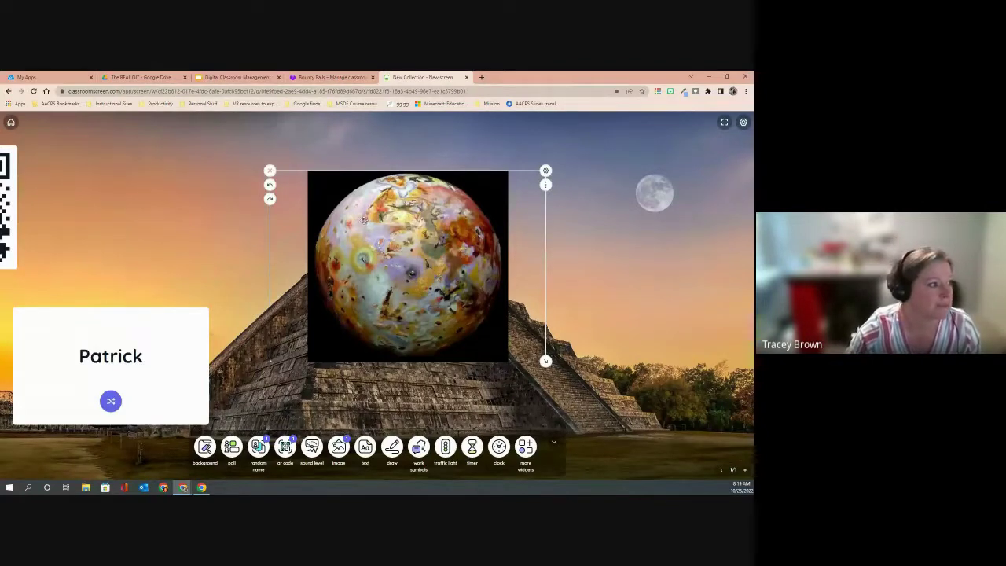
pyautogui.moveTo(310, 196); pyautogui.dragTo(203, 124)
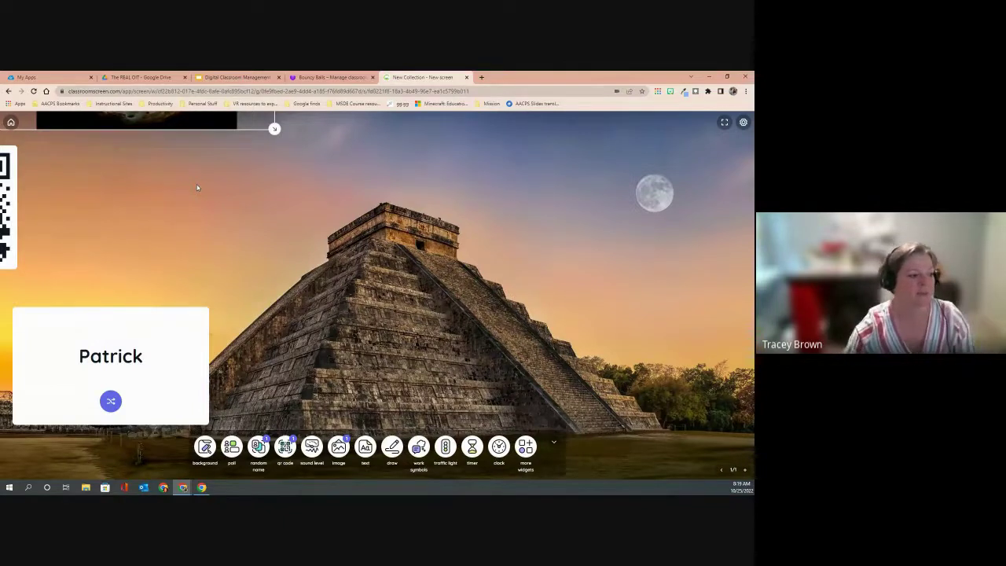
# Add a text widget and start a numbered list with "Brightspace", "waffle icon" and "Mission to the Stars"
pyautogui.click(365, 448)
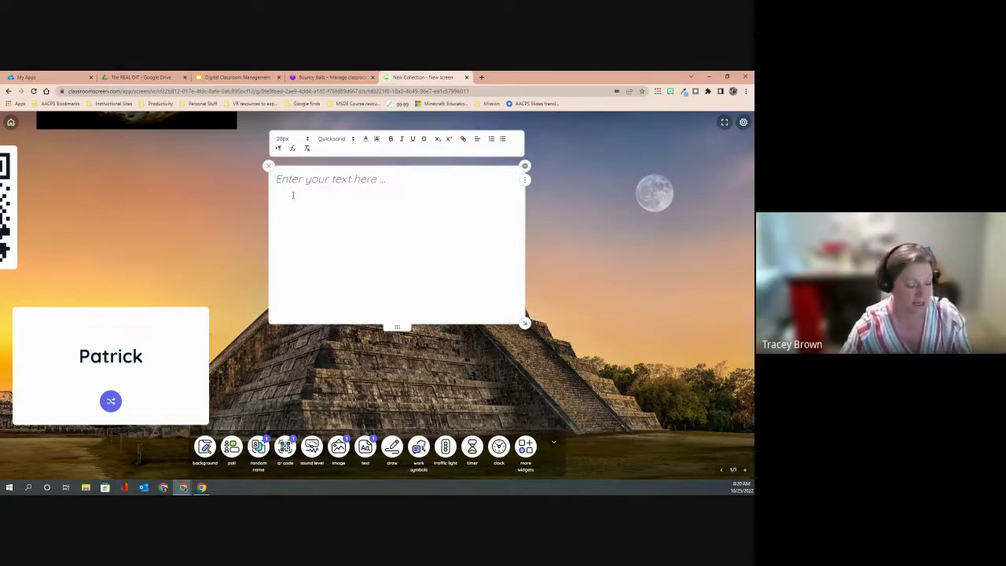
pyautogui.write('1.Bi')
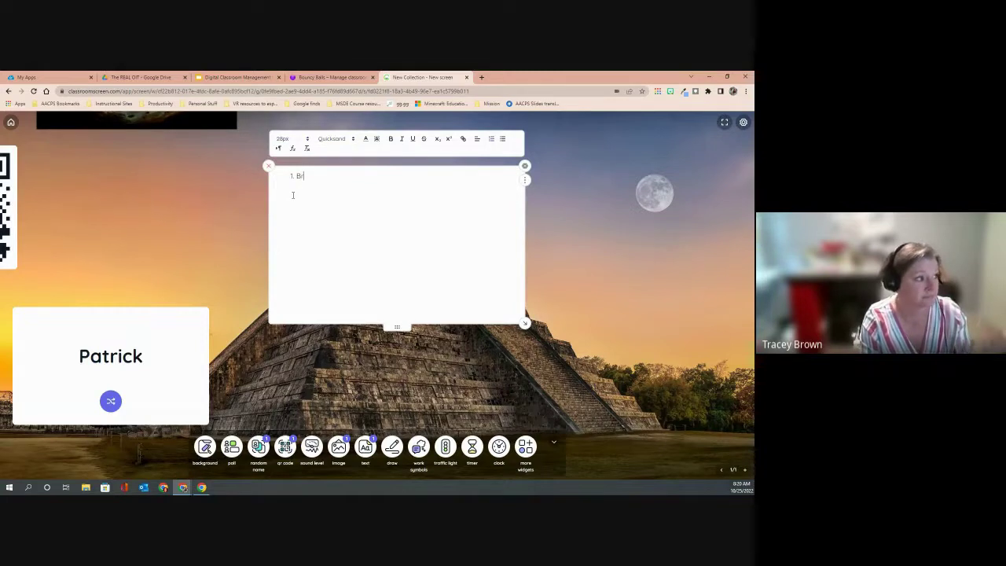
pyautogui.write('ightspace')
pyautogui.press('Return')
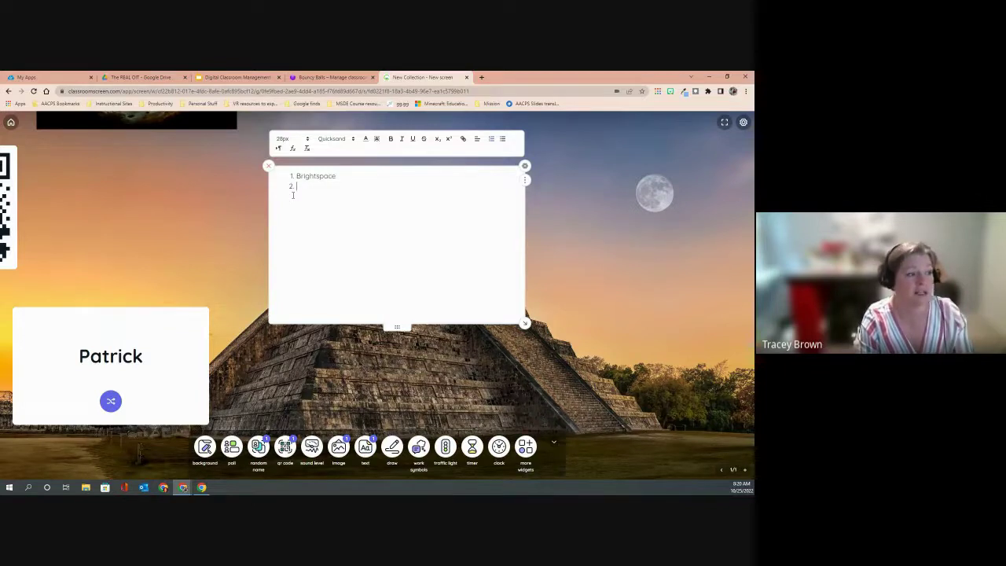
pyautogui.write('waffle icon')
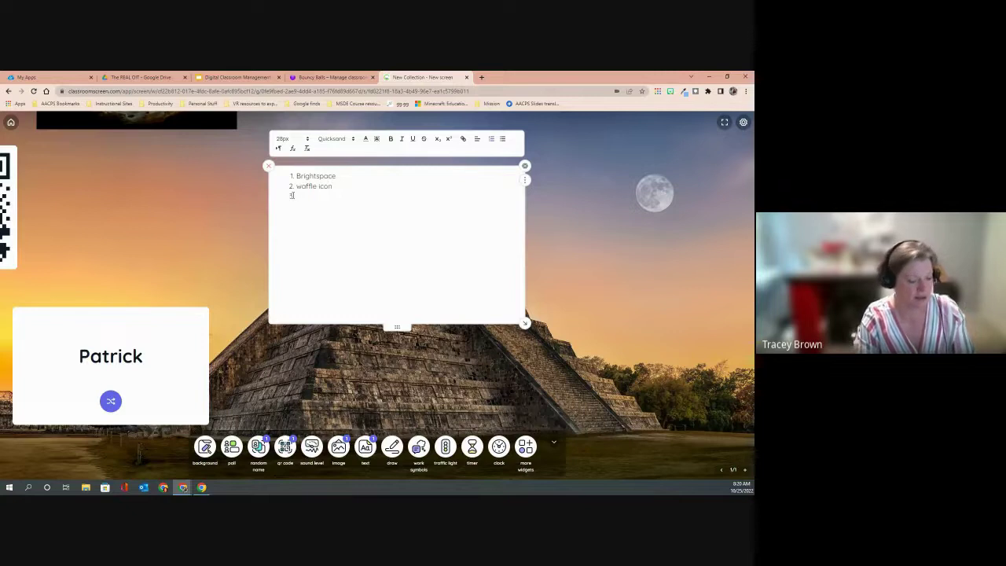
pyautogui.write('Missio')
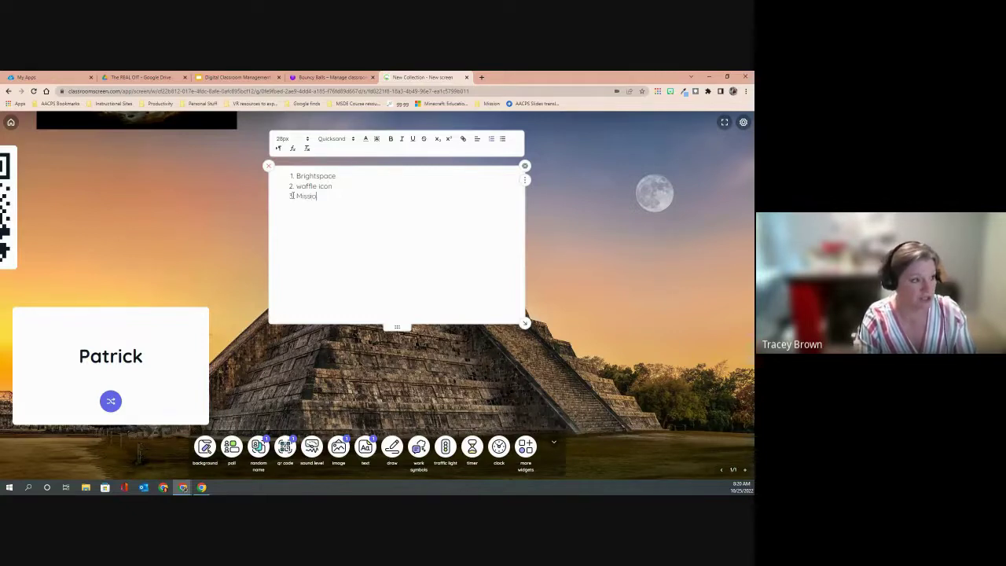
pyautogui.write('n to the Stars')
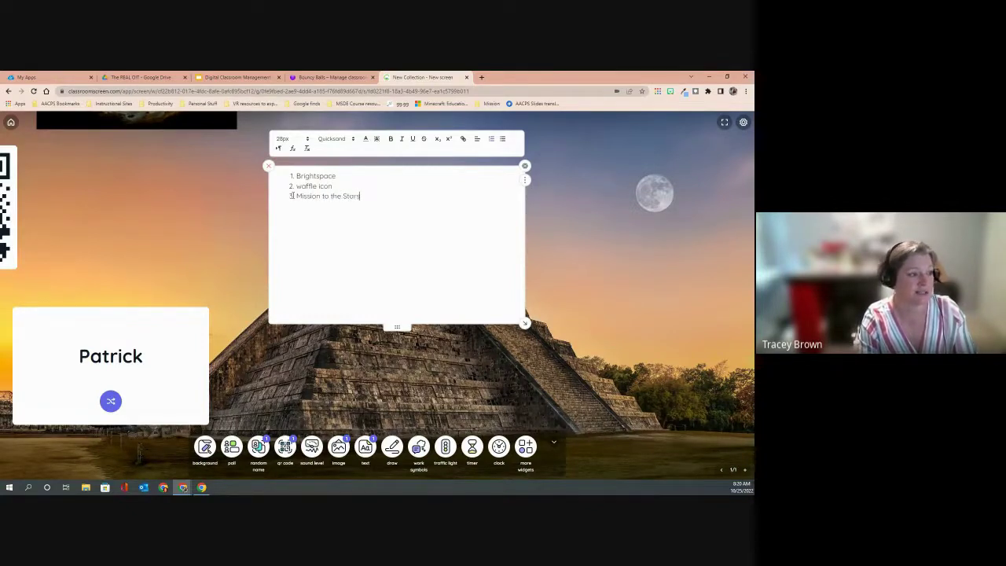
# Continue the numbered list with "Content", "Week of" and "10.25 Warm up", and move the text widget lower on the canvas
pyautogui.write('Content')
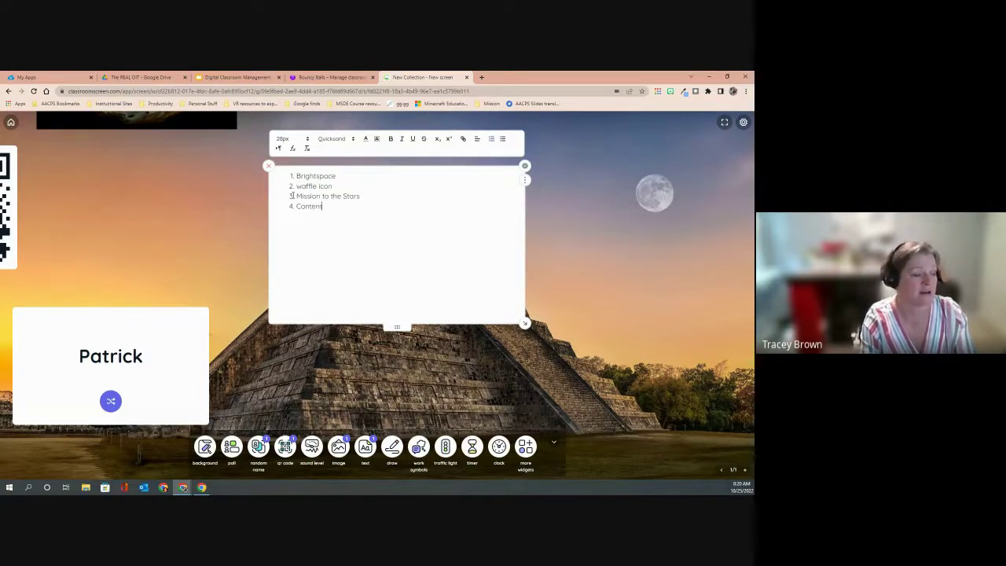
pyautogui.write('Week of')
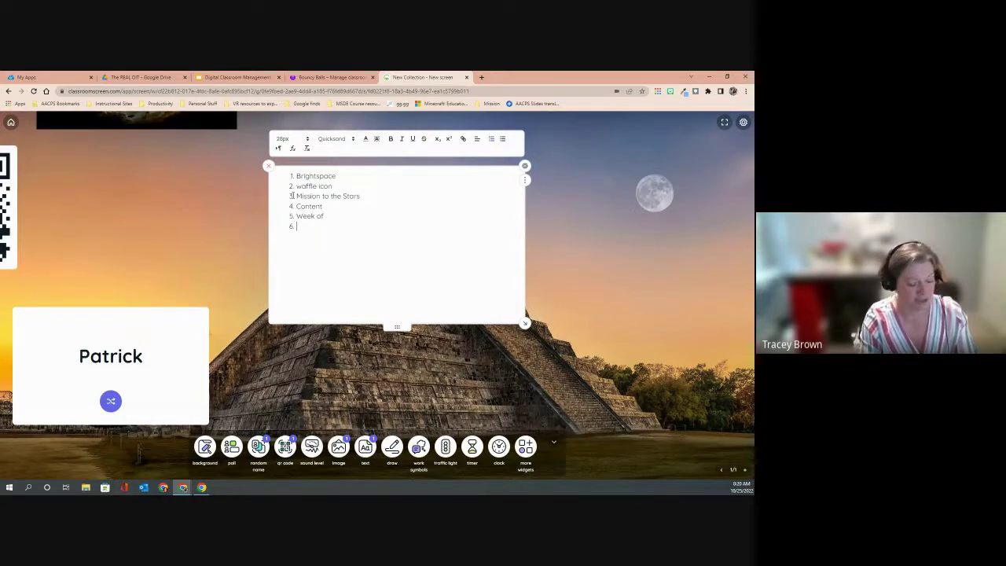
pyautogui.write('1')
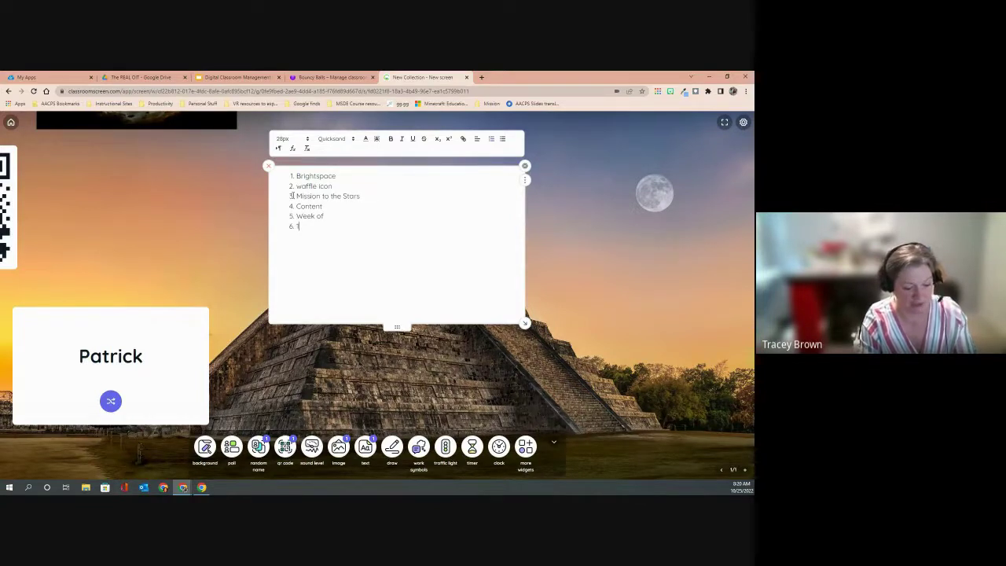
pyautogui.write('0.2')
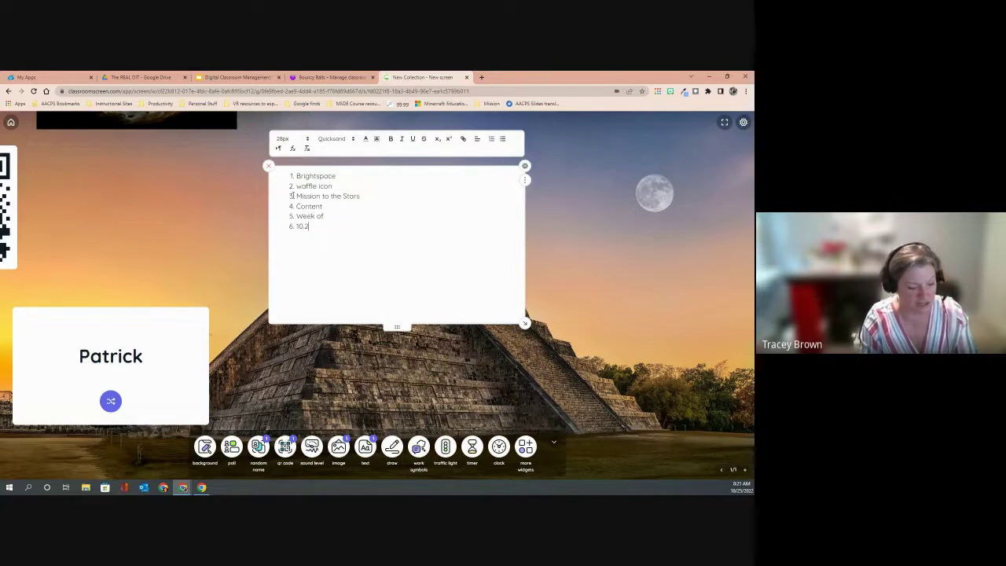
pyautogui.write('45 Warm up')
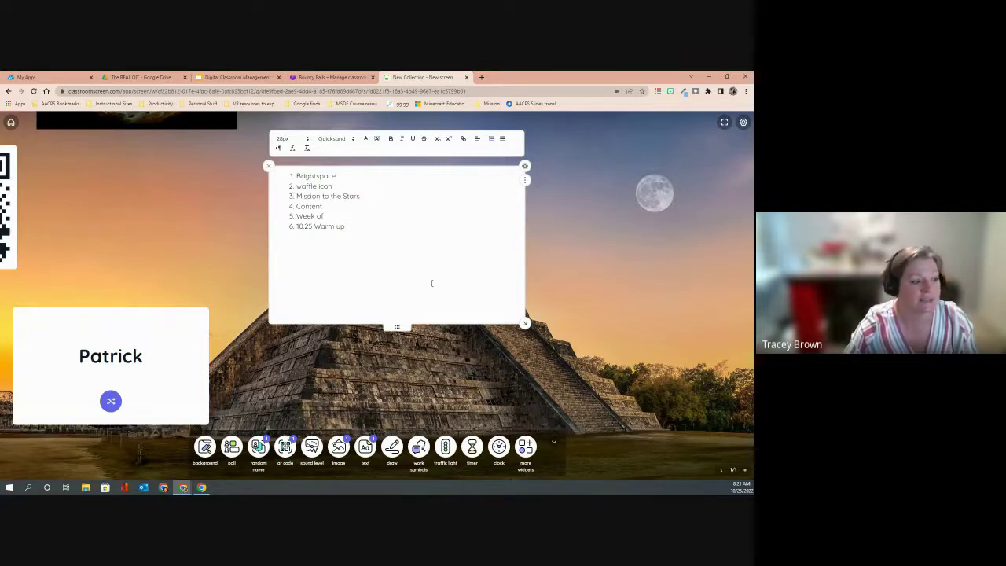
pyautogui.moveTo(397, 326); pyautogui.dragTo(386, 382)
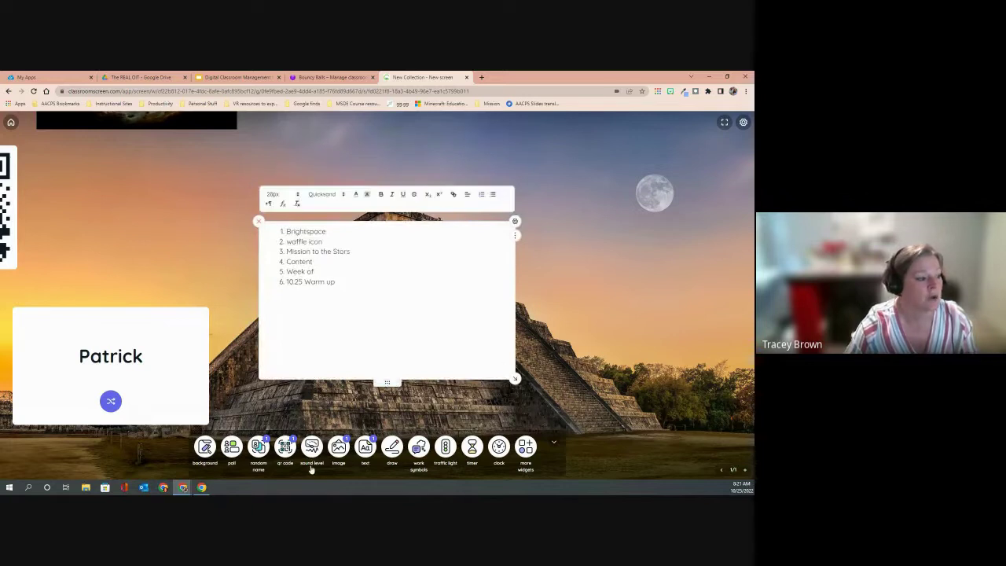
# Add a second text widget with a numbered list: "Lumio by SMART" and "Enter Class ID:" followed by a sample class ID
pyautogui.click(369, 448)
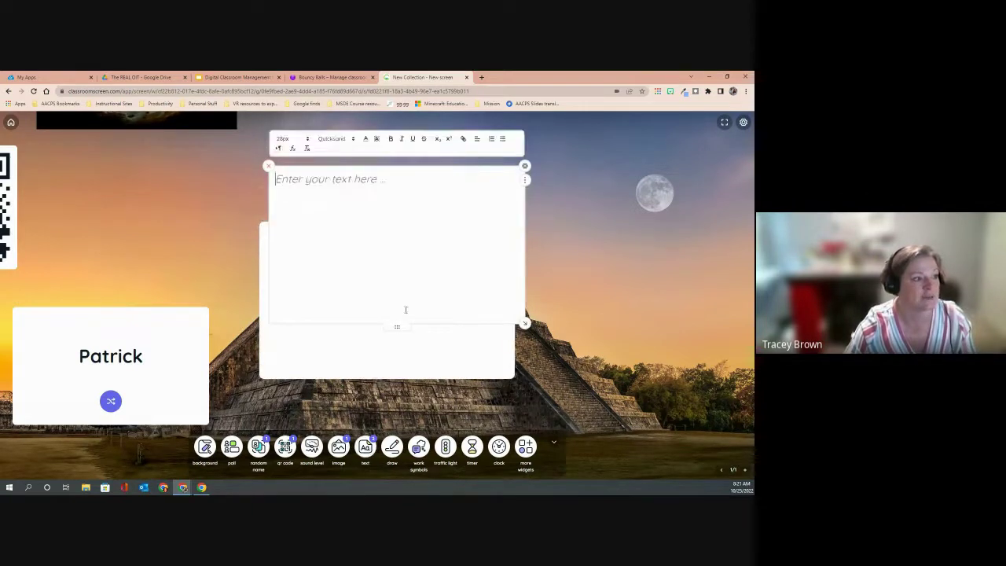
pyautogui.click(290, 179)
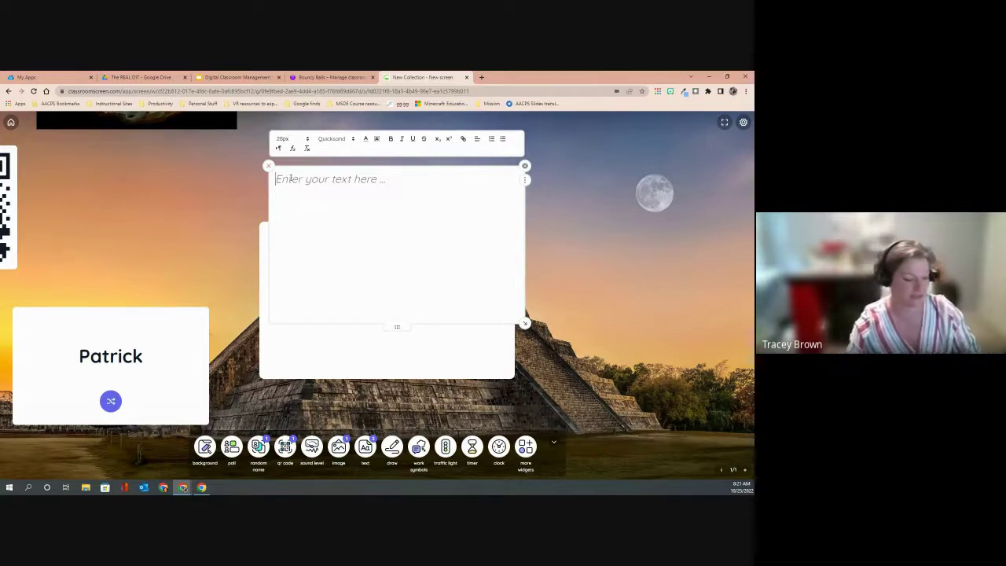
pyautogui.write('1. ')
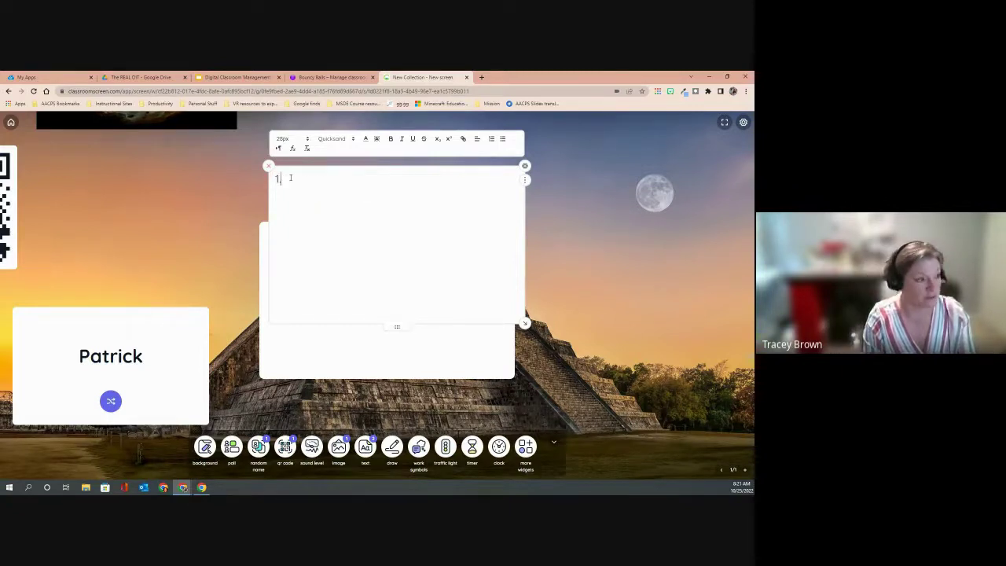
pyautogui.write('L')
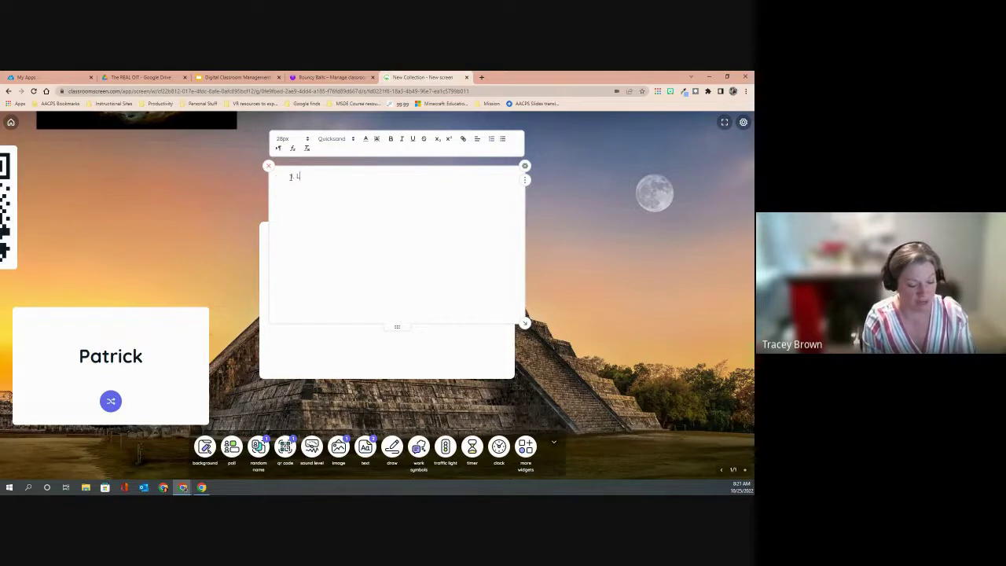
pyautogui.write('umio by SMART')
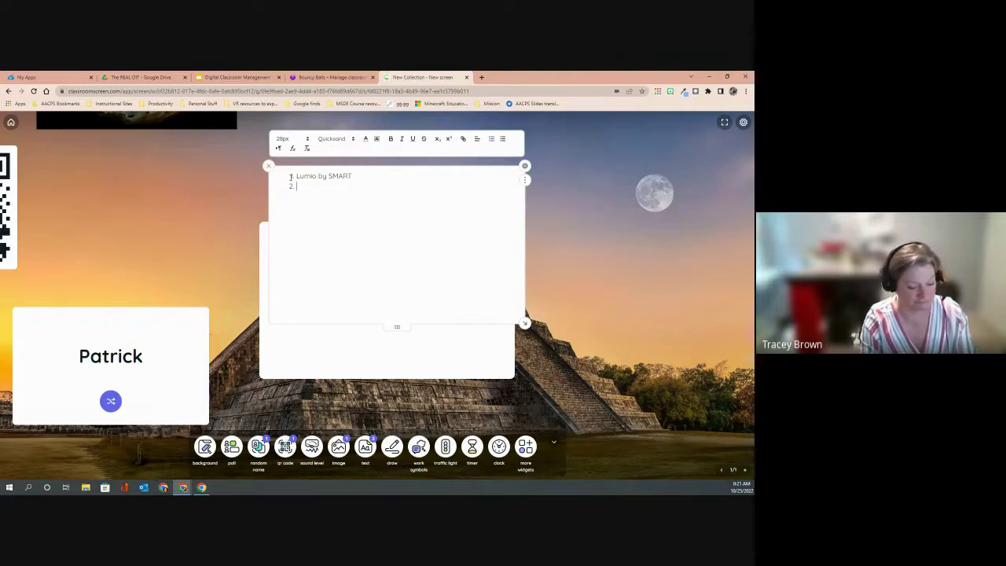
pyautogui.write('Enter Class ID ')
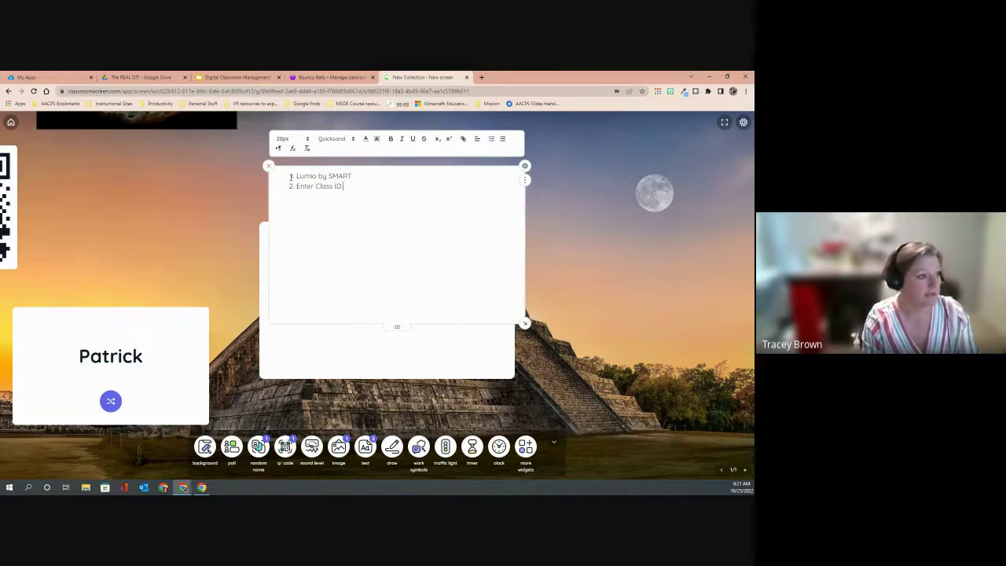
pyautogui.write(' 12345')
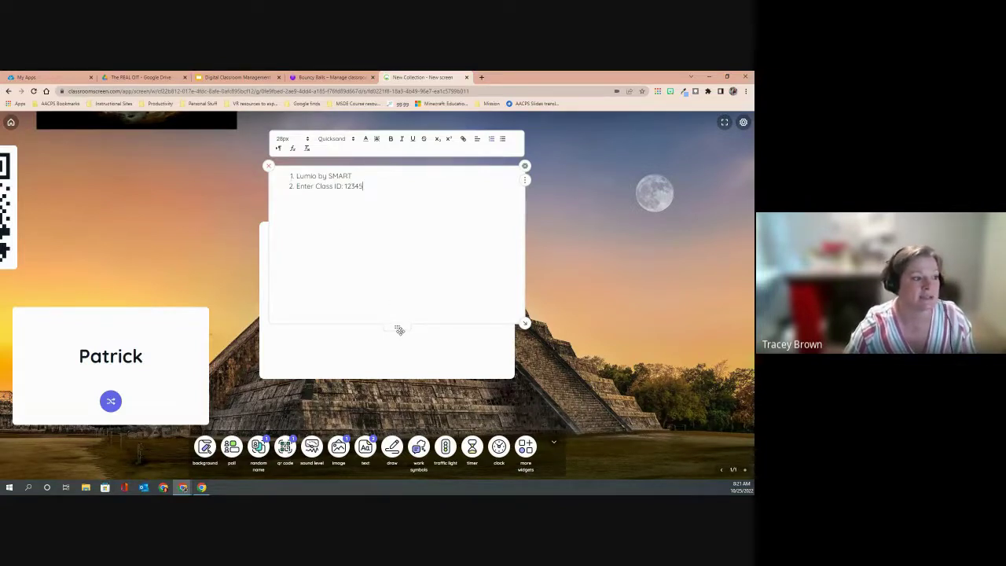
# Park the Lumio text widget mostly beyond the canvas's upper edge and set all the text in the Brightspace list to 48px
pyautogui.moveTo(399, 330); pyautogui.dragTo(597, 134)
pyautogui.click(463, 239)
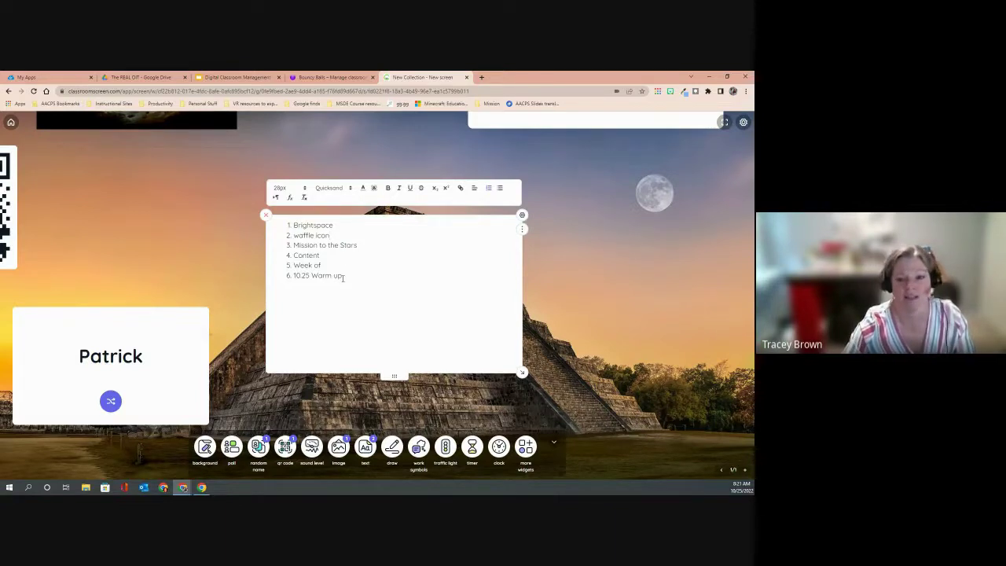
pyautogui.moveTo(343, 278); pyautogui.dragTo(275, 216)
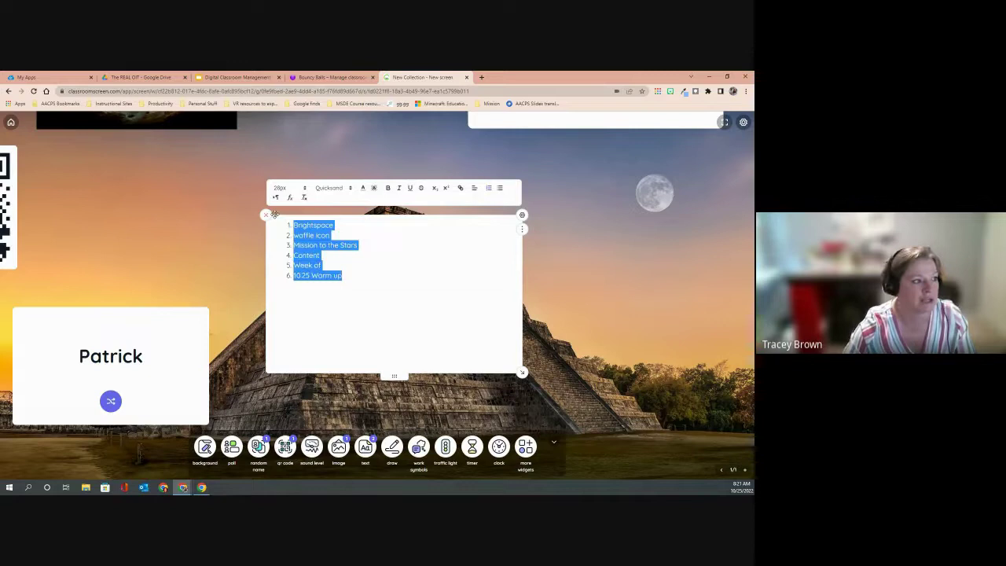
pyautogui.click(303, 191)
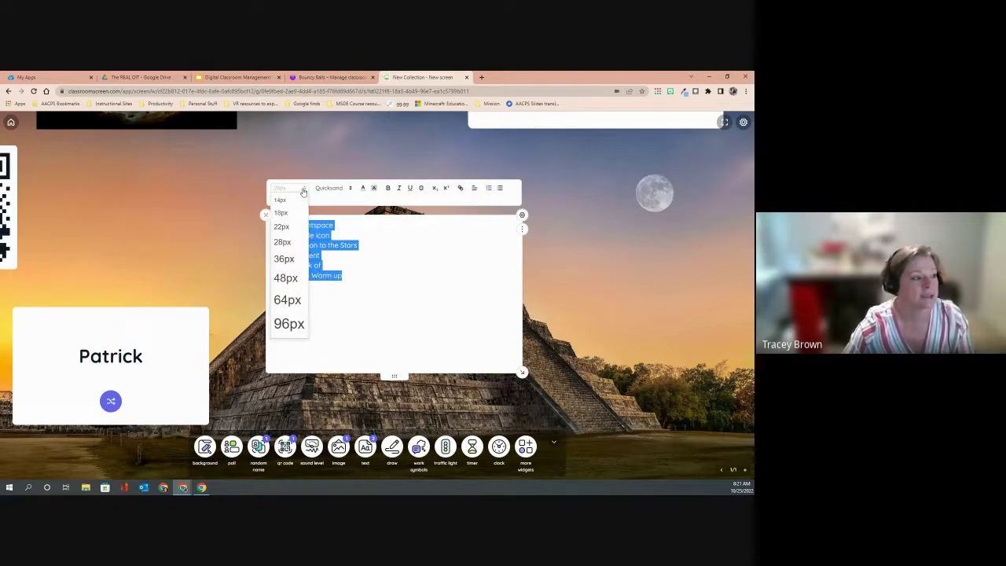
pyautogui.click(287, 279)
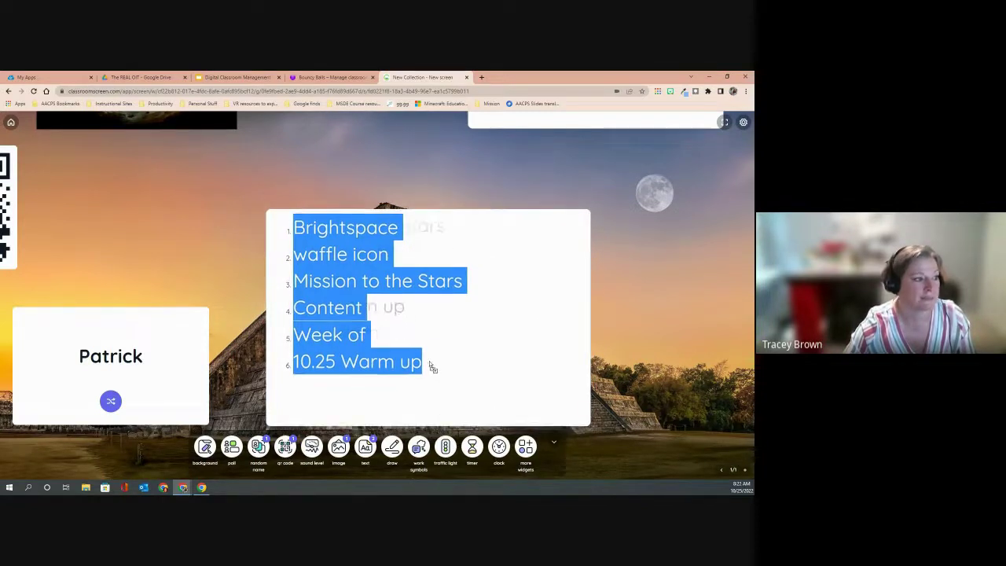
# Enlarge the Brightspace list widget and park it partly beyond the canvas's right-hand edge
pyautogui.click(524, 339)
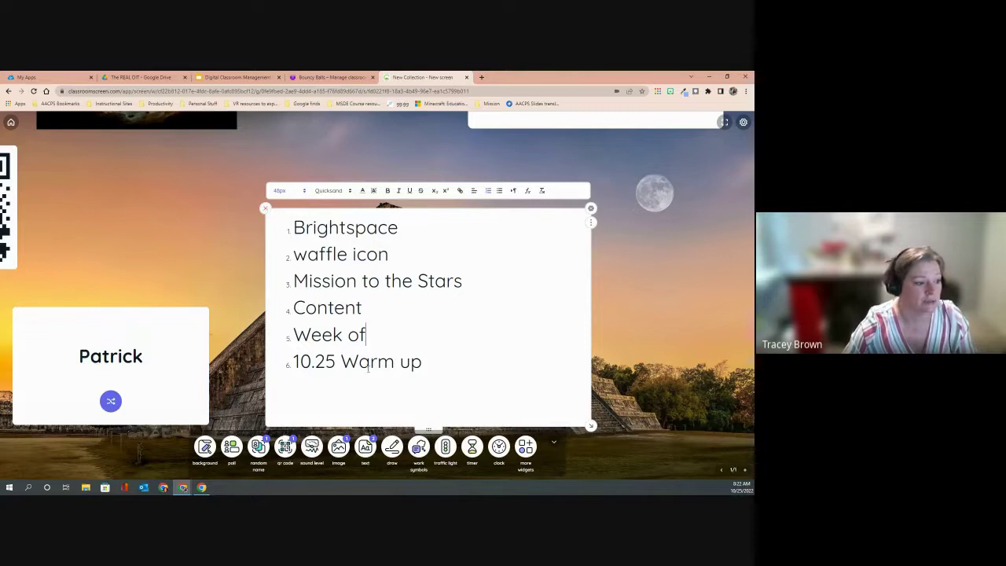
pyautogui.moveTo(425, 426); pyautogui.dragTo(801, 386)
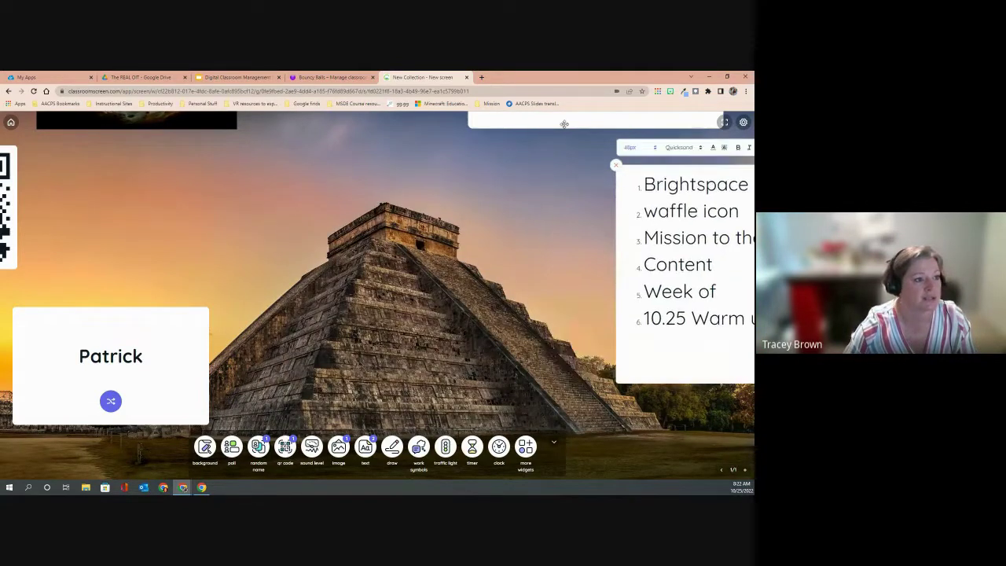
# Bring the Lumio text widget back onto the canvas twice, parking it mostly beyond the upper edge each time
pyautogui.moveTo(564, 124); pyautogui.dragTo(397, 350)
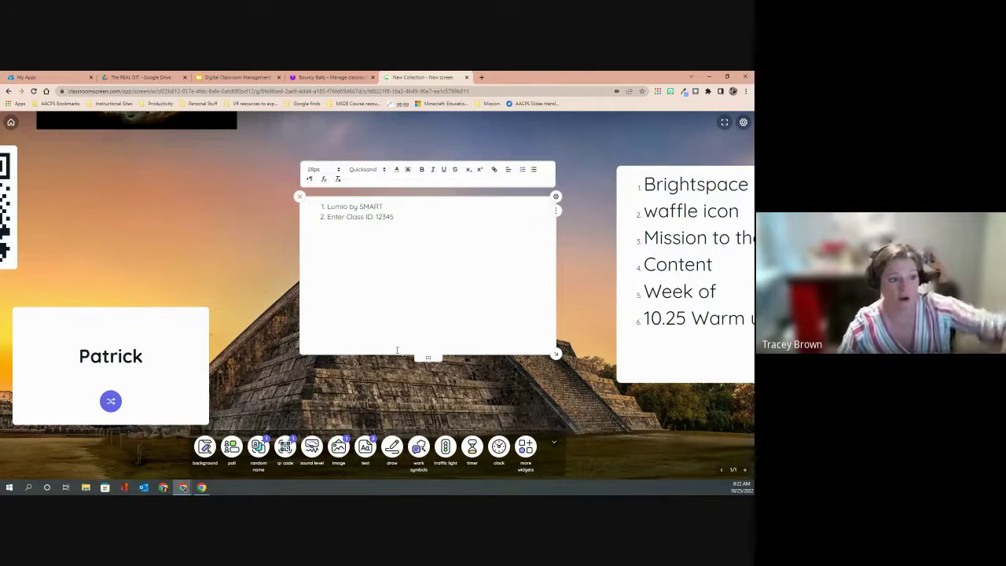
pyautogui.moveTo(428, 357); pyautogui.dragTo(570, 132)
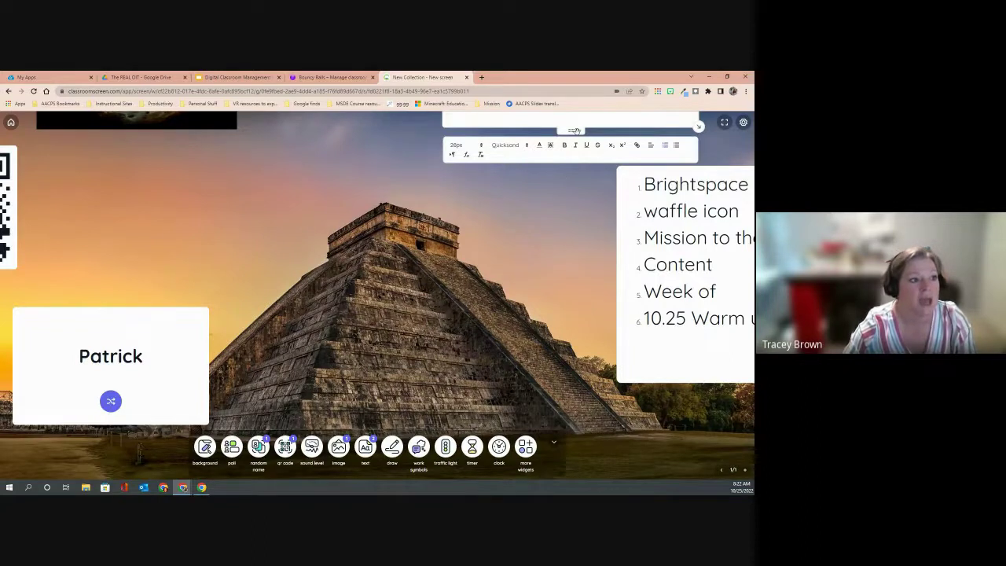
pyautogui.moveTo(572, 130); pyautogui.dragTo(385, 299)
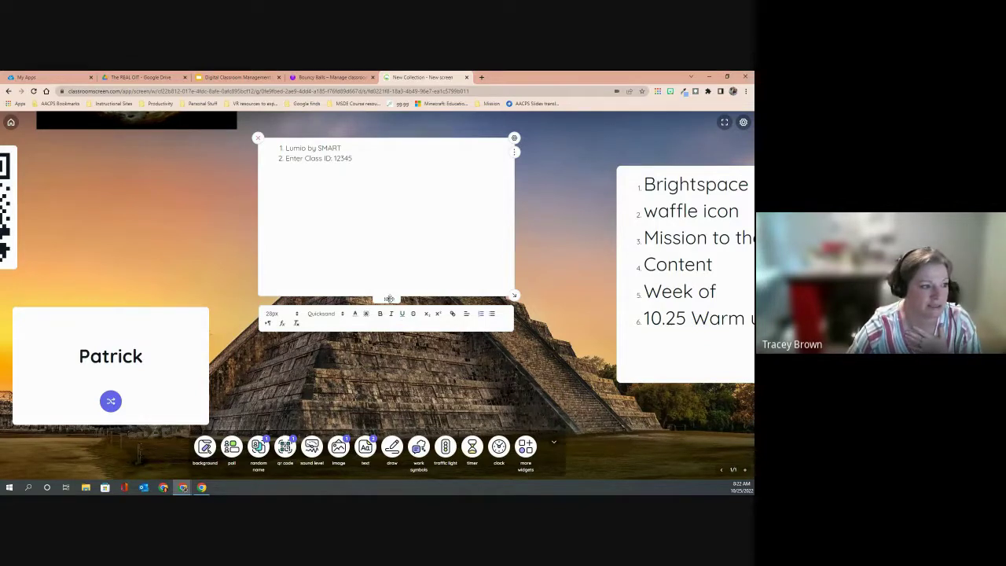
pyautogui.moveTo(389, 299); pyautogui.dragTo(591, 142)
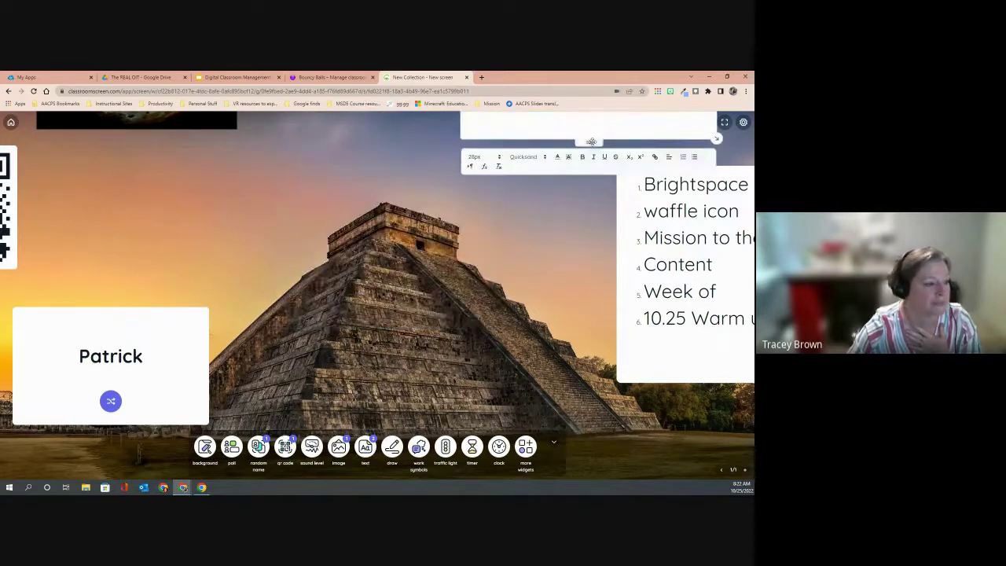
# Add a draw widget, shift it slightly upward on the canvas and enlarge it
pyautogui.click(392, 448)
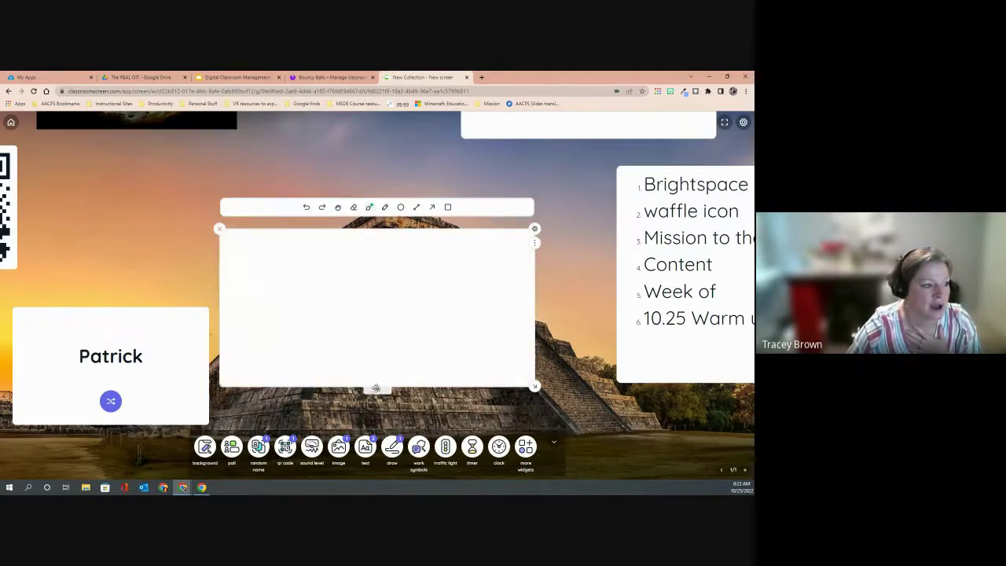
pyautogui.moveTo(373, 388); pyautogui.dragTo(389, 366)
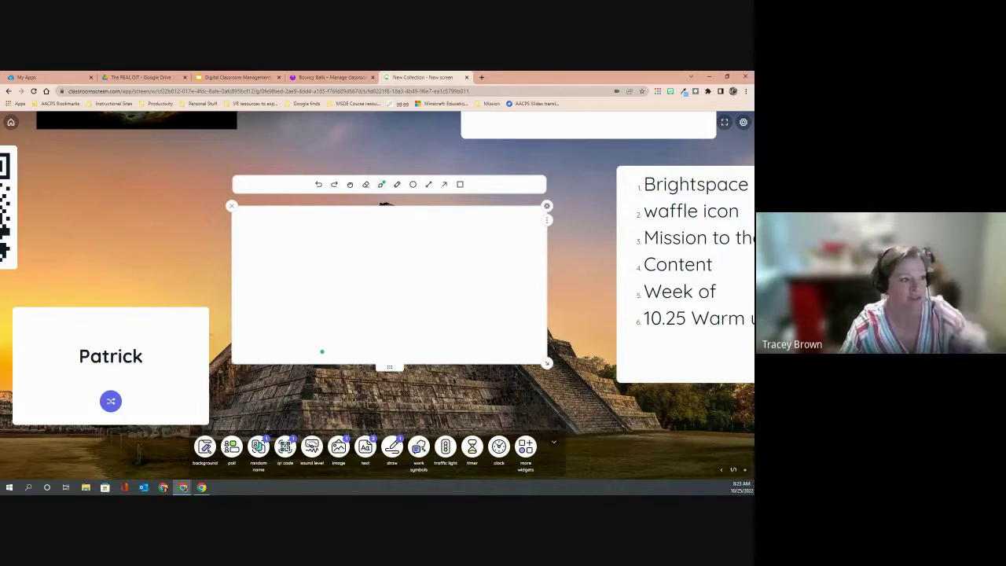
pyautogui.moveTo(548, 363); pyautogui.dragTo(563, 397)
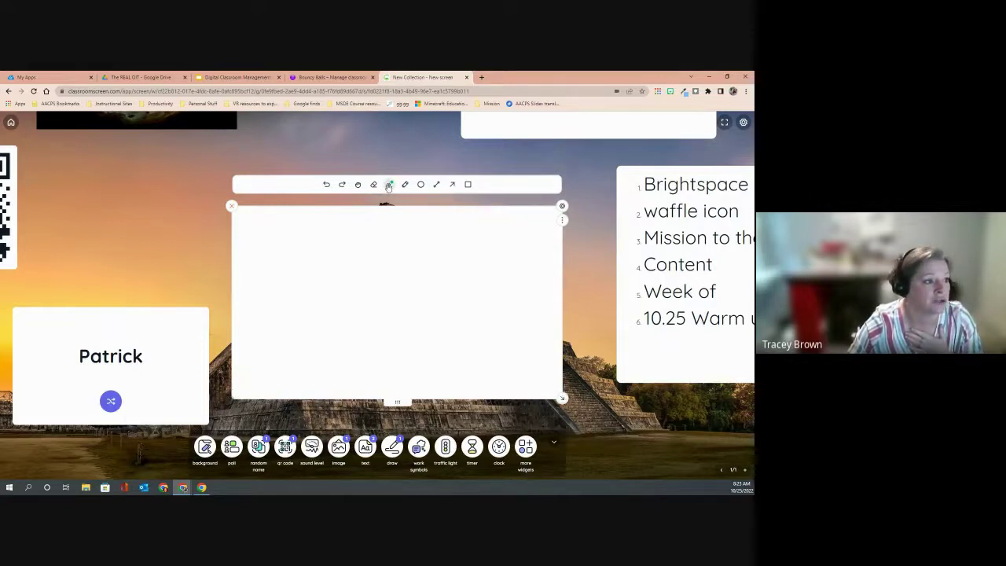
# Draw a black freehand brush stroke in the draw widget and a purple pencil stroke below it
pyautogui.click(388, 185)
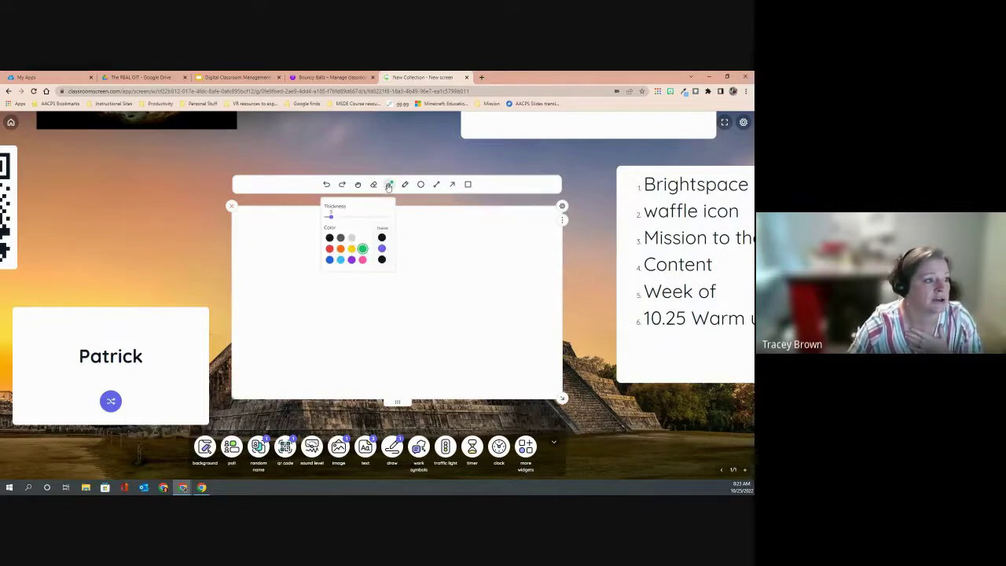
pyautogui.click(330, 238)
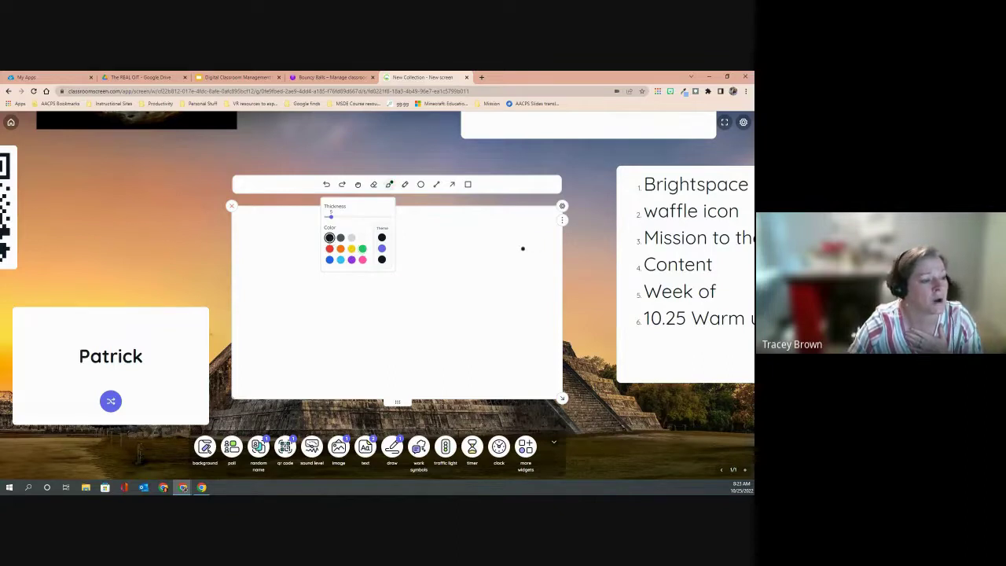
pyautogui.moveTo(523, 250); pyautogui.dragTo(349, 279)
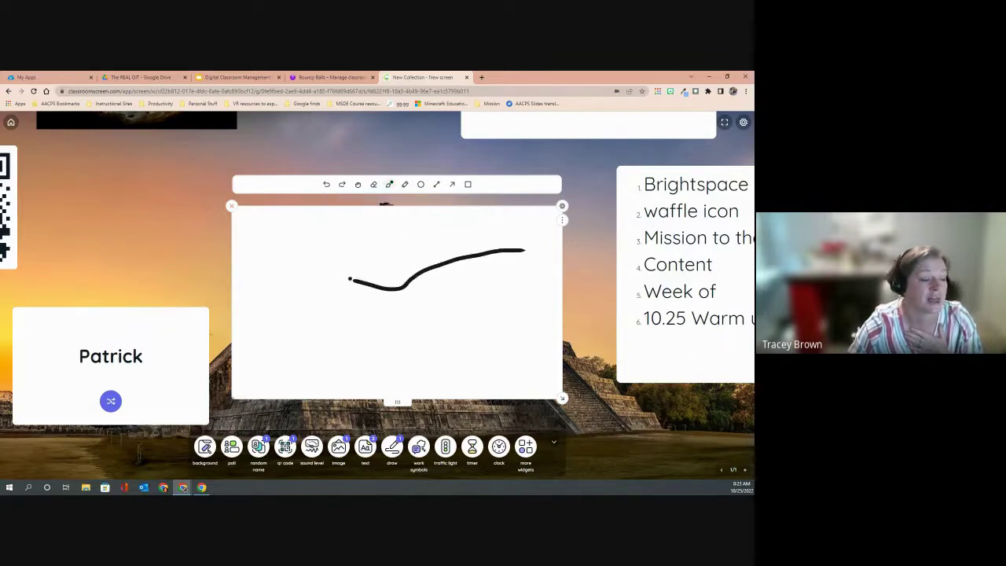
pyautogui.click(405, 185)
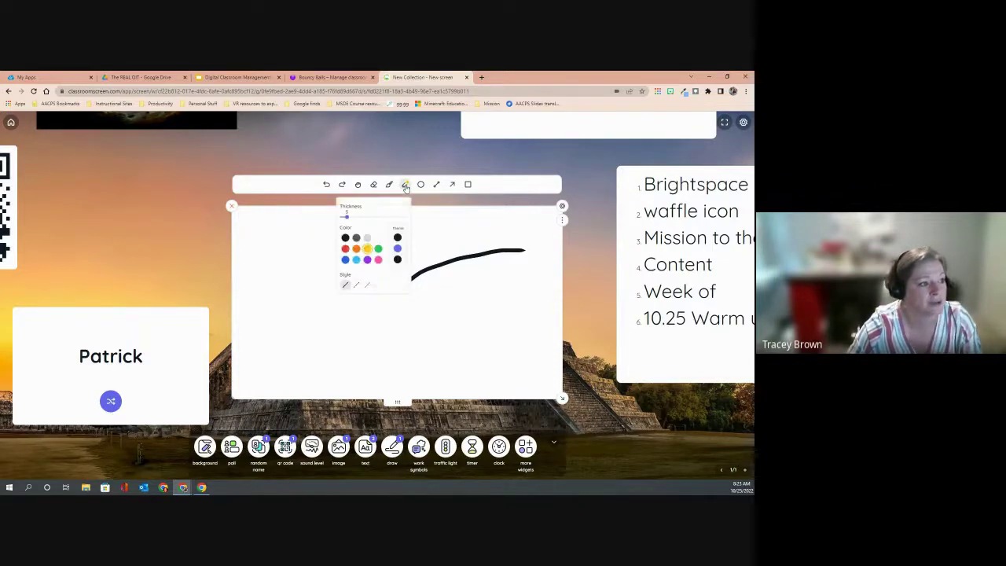
pyautogui.click(367, 260)
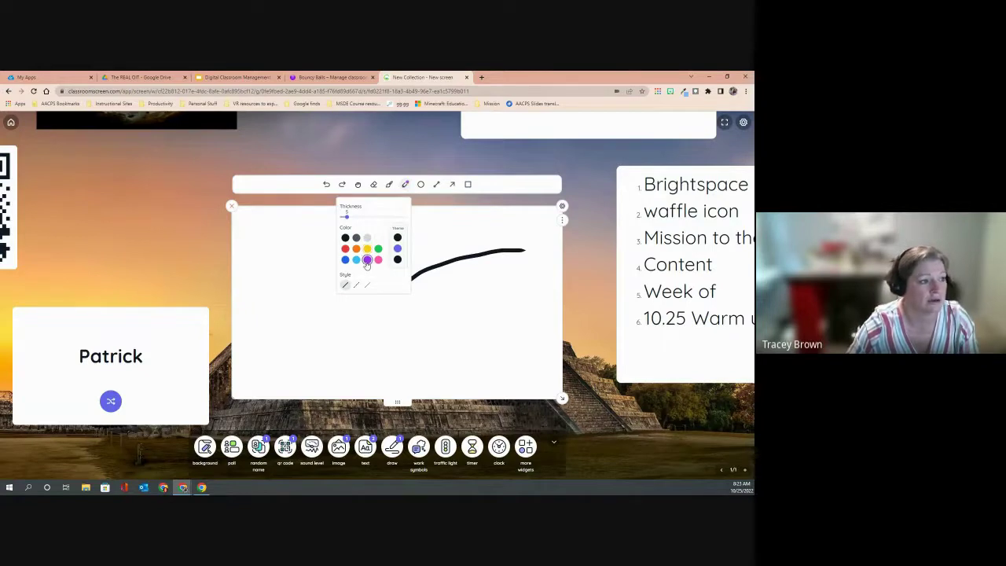
pyautogui.moveTo(527, 302); pyautogui.dragTo(383, 325)
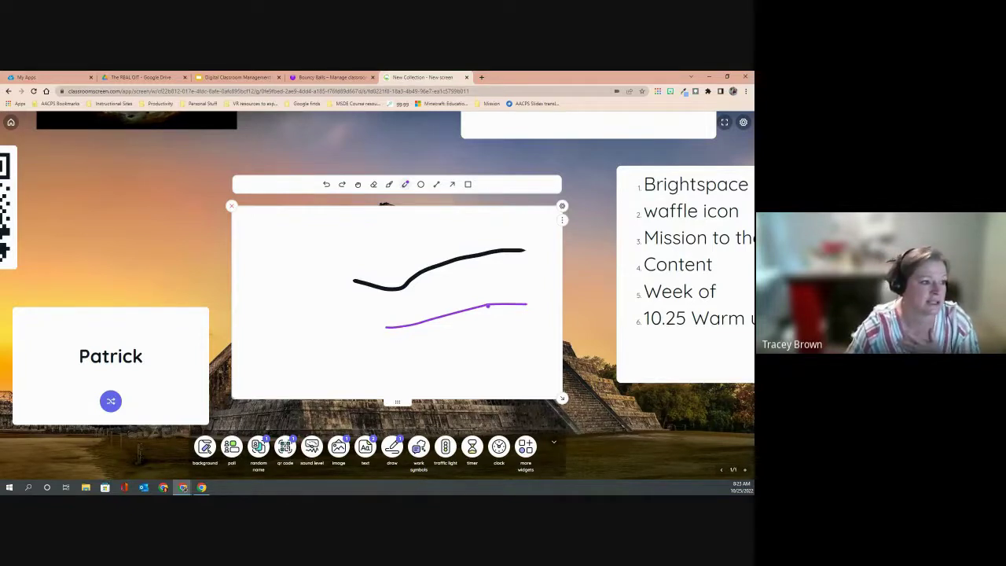
# Erase the black brush stroke and the purple pencil stroke from the draw widget
pyautogui.click(373, 185)
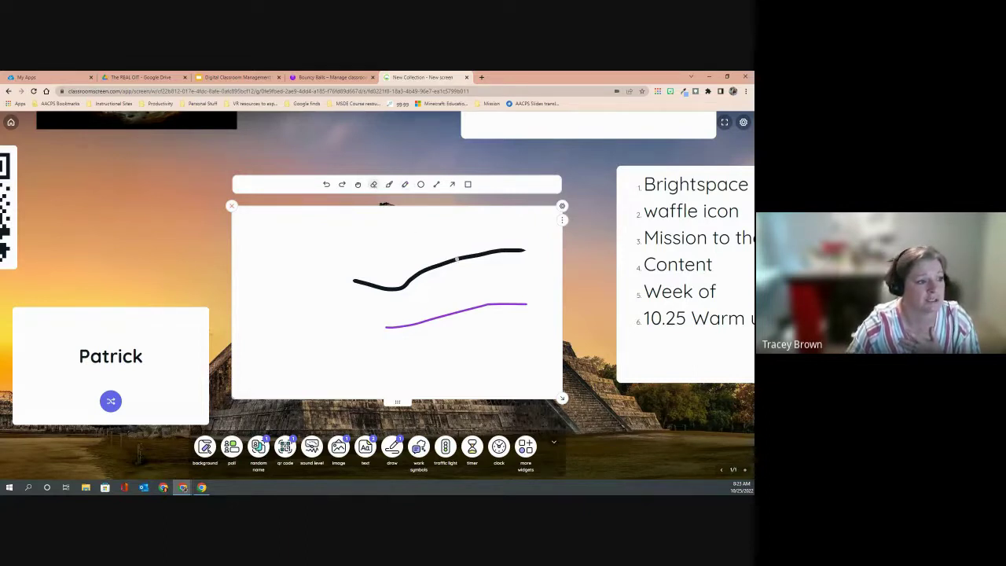
pyautogui.moveTo(456, 259); pyautogui.dragTo(433, 275)
pyautogui.moveTo(510, 300); pyautogui.dragTo(479, 313)
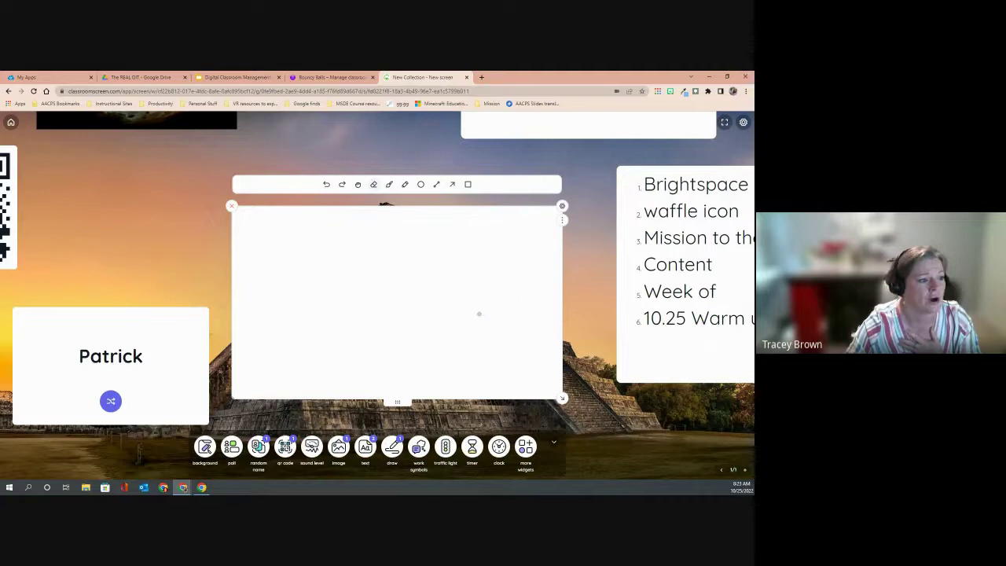
# Draw a black circle in the draw widget and a diagonal straight line beside it
pyautogui.click(421, 184)
pyautogui.moveTo(319, 232); pyautogui.dragTo(419, 318)
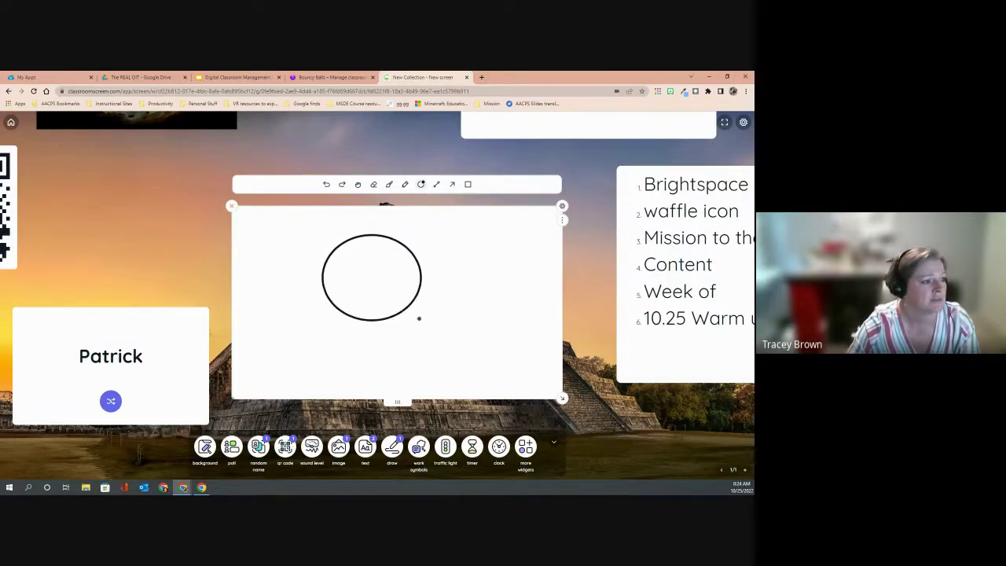
pyautogui.click(436, 184)
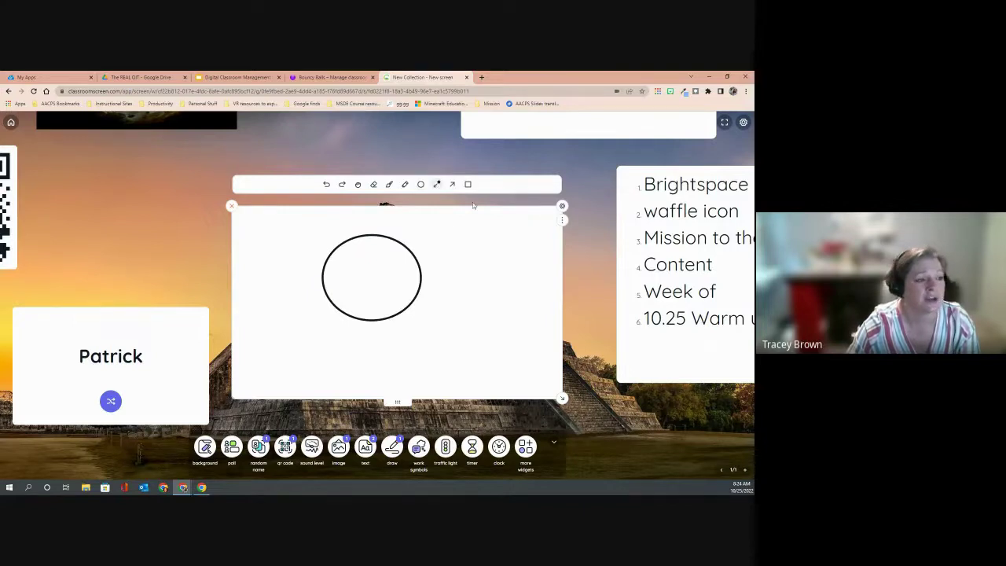
pyautogui.moveTo(503, 222); pyautogui.dragTo(430, 267)
# Draw a black diagonal arrow below the line and a green square overlapping the circle, and open the square's style options
pyautogui.click(452, 184)
pyautogui.moveTo(535, 257); pyautogui.dragTo(447, 307)
pyautogui.click(468, 184)
pyautogui.moveTo(279, 273); pyautogui.dragTo(384, 378)
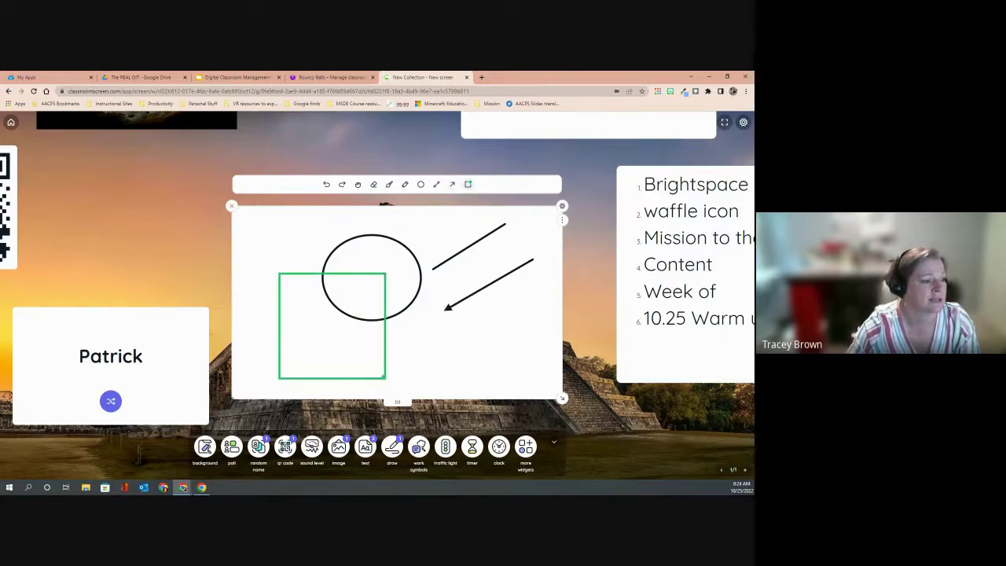
pyautogui.click(467, 185)
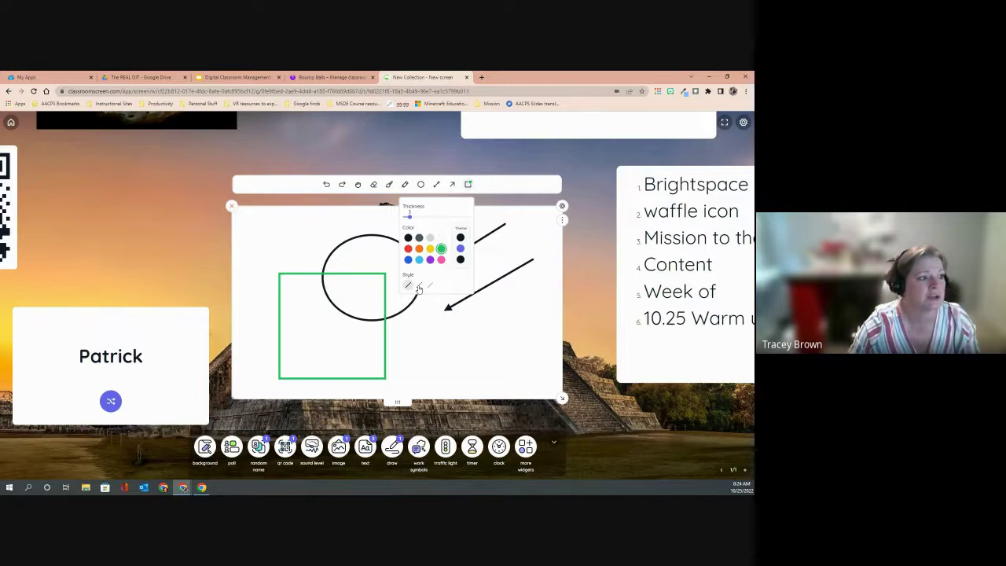
# Pan the drawing inside the draw widget out of view and back again with the hand tool
pyautogui.click(357, 185)
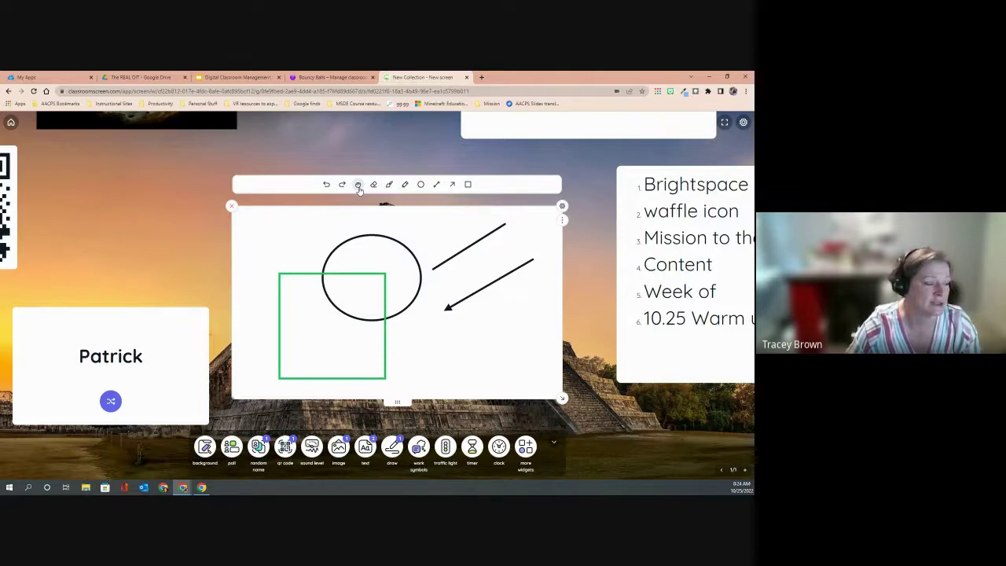
pyautogui.moveTo(376, 234)
pyautogui.mouseDown()
pyautogui.moveTo(416, 226)
pyautogui.moveTo(308, 242)
pyautogui.moveTo(447, 222)
pyautogui.moveTo(342, 240)
pyautogui.moveTo(409, 227)
pyautogui.mouseUp()
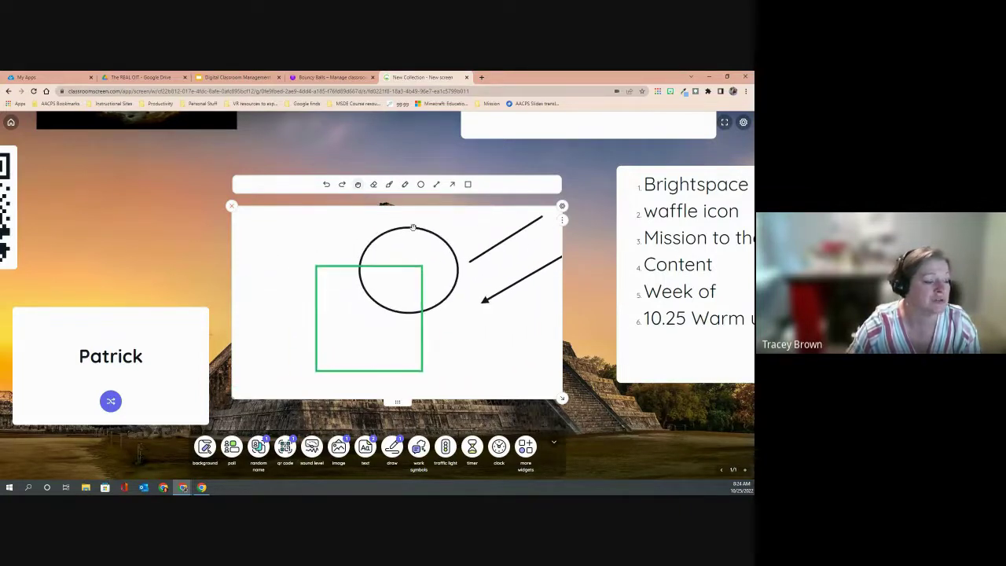
pyautogui.moveTo(345, 367); pyautogui.dragTo(529, 201)
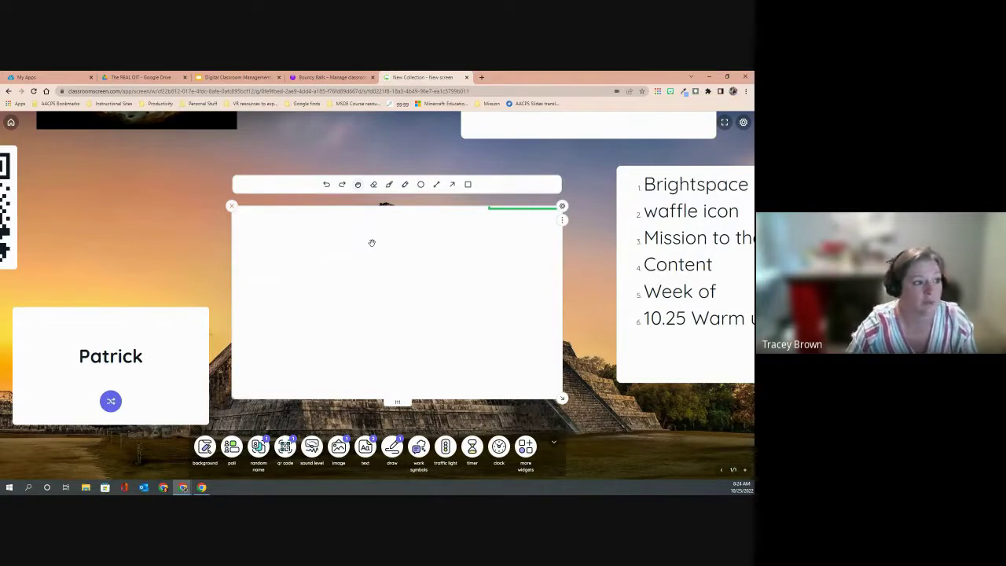
pyautogui.moveTo(496, 209)
pyautogui.mouseDown()
pyautogui.moveTo(315, 315)
pyautogui.moveTo(307, 356)
pyautogui.mouseUp()
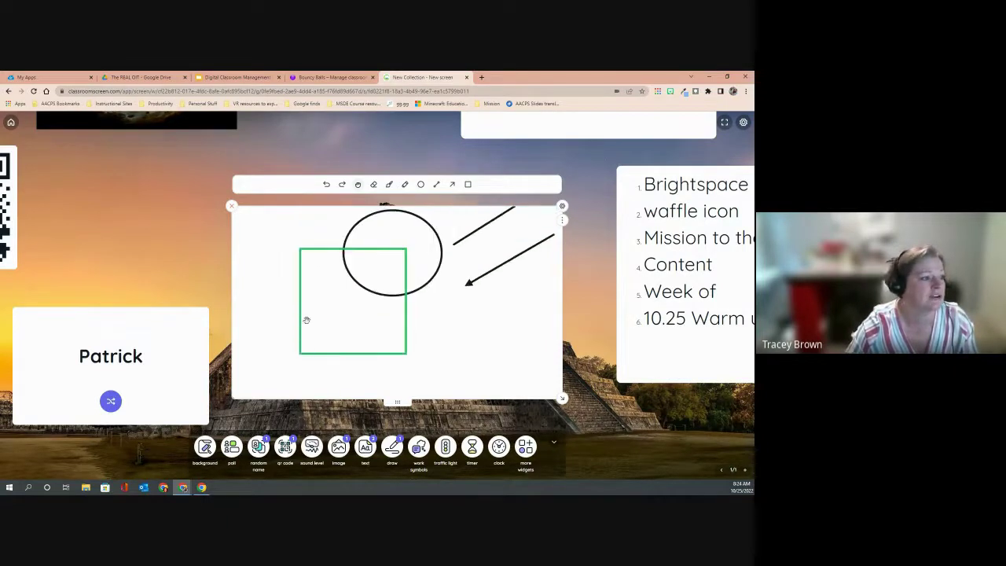
# Undo and redo the green square, and pan the drawing slightly so all shapes fit inside the widget
pyautogui.click(325, 185)
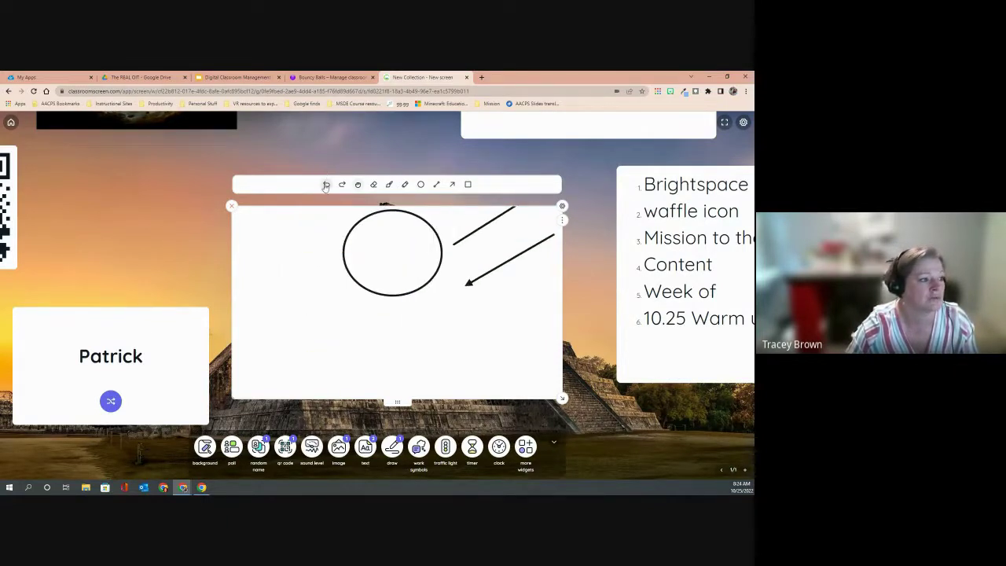
pyautogui.click(343, 185)
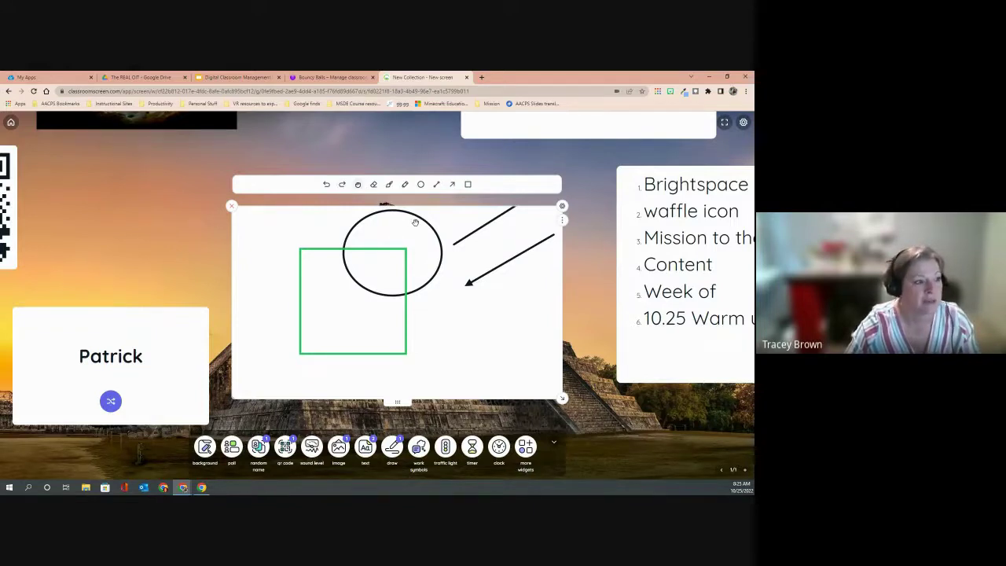
pyautogui.moveTo(424, 227); pyautogui.dragTo(415, 239)
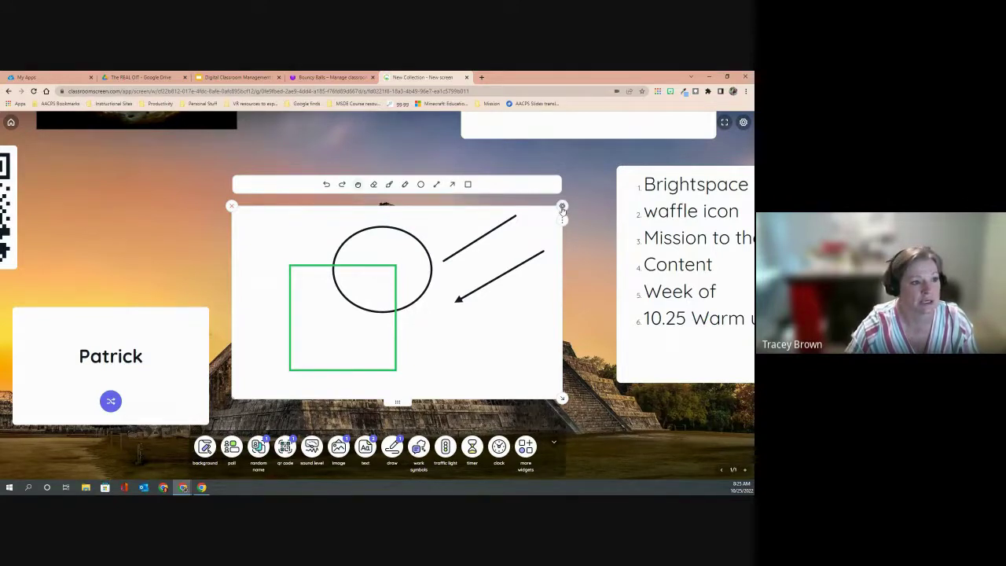
# Try the lined-paper background pattern on the draw widget and switch it to the square grid
pyautogui.click(562, 207)
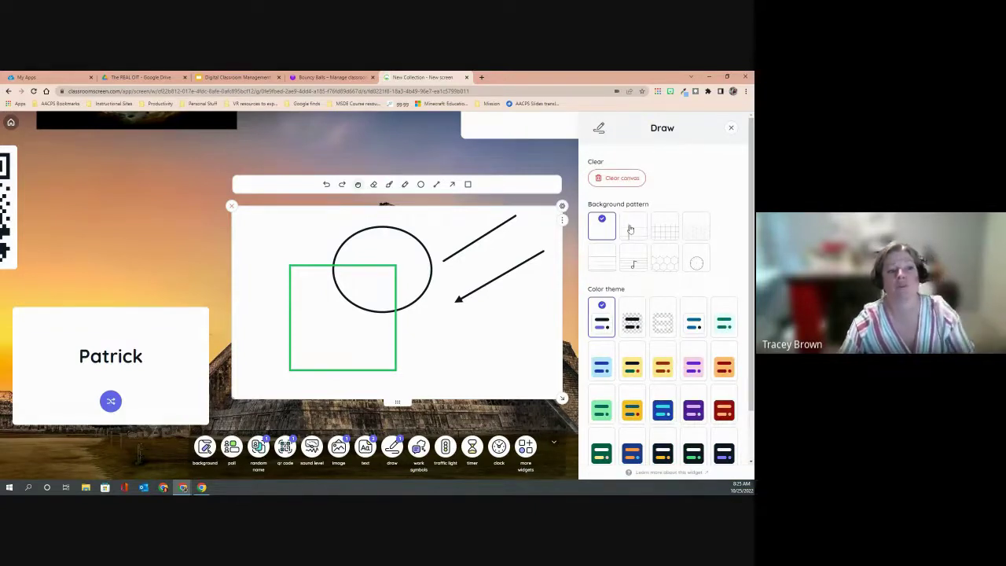
pyautogui.click(630, 229)
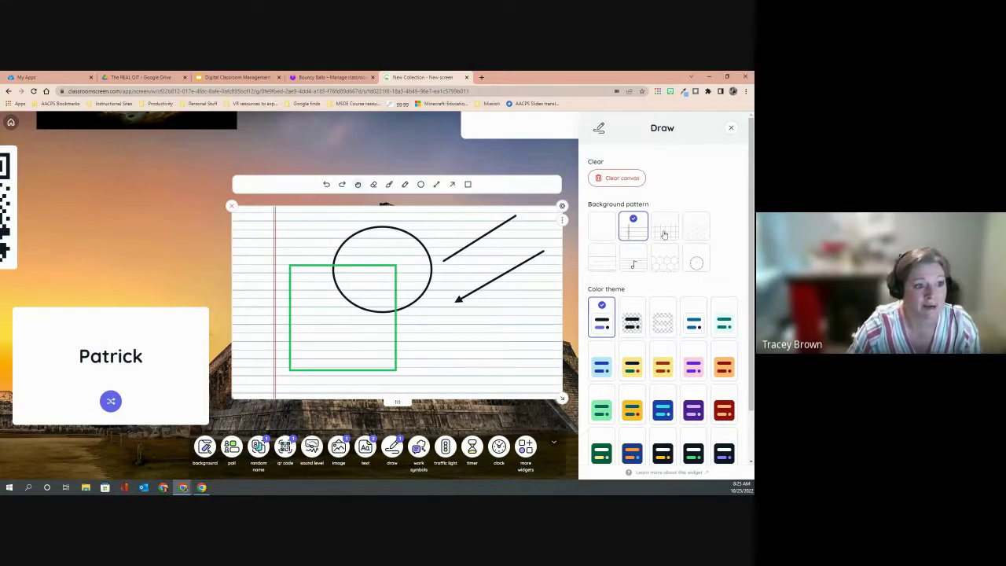
pyautogui.click(664, 229)
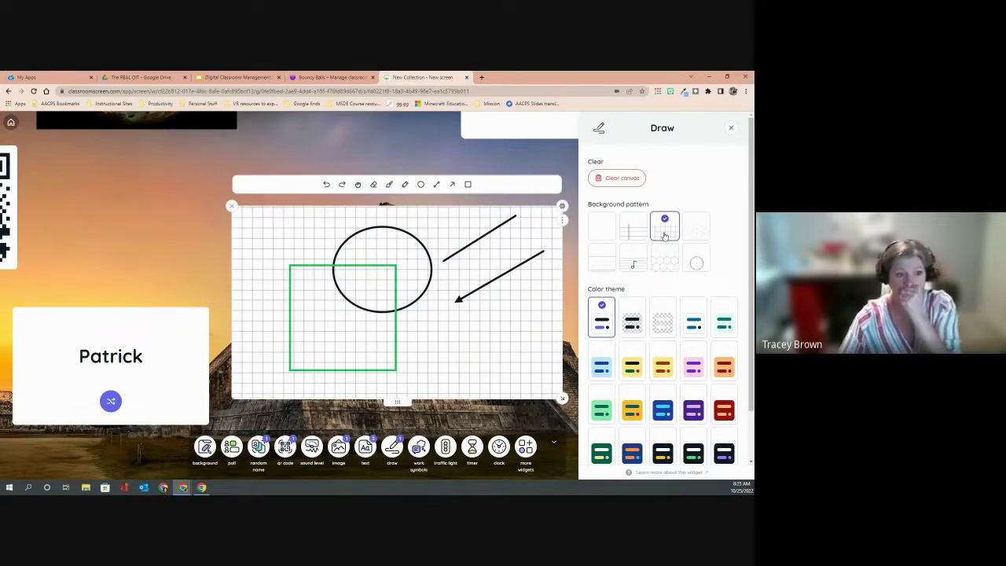
# Try the triangular grid, writing lines, music staff and hexagon background patterns on the draw widget, ending with the clock faces
pyautogui.click(693, 233)
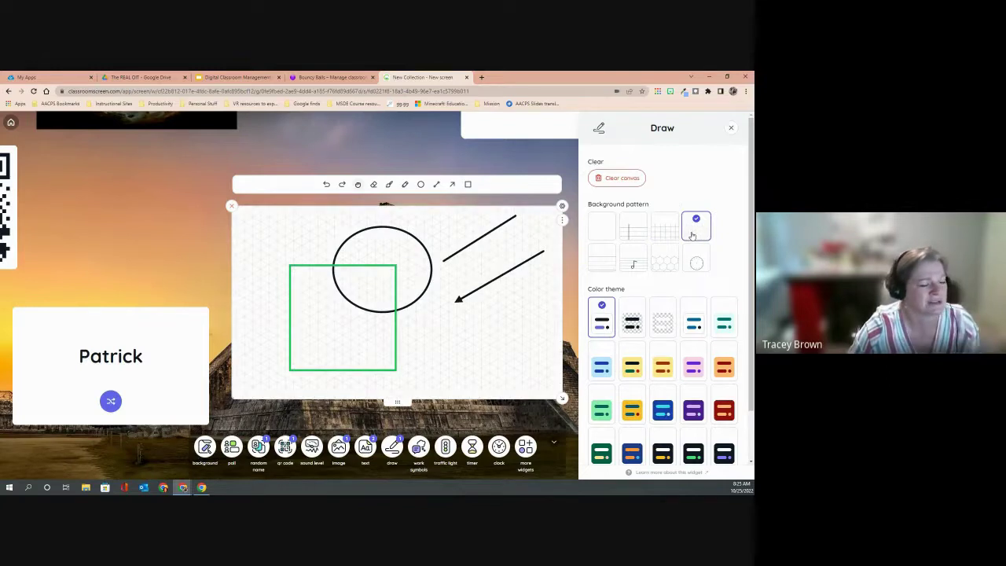
pyautogui.click(598, 264)
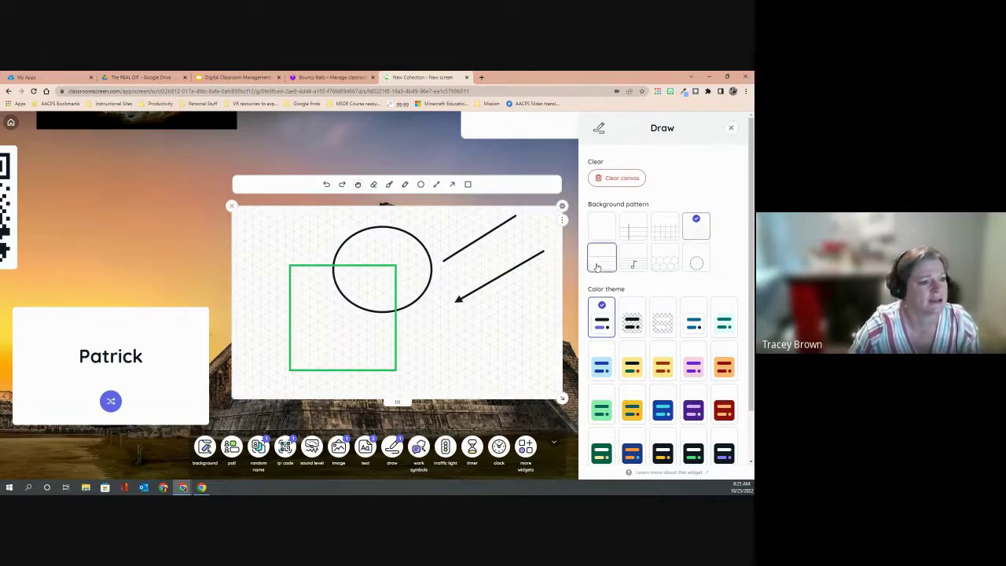
pyautogui.click(633, 262)
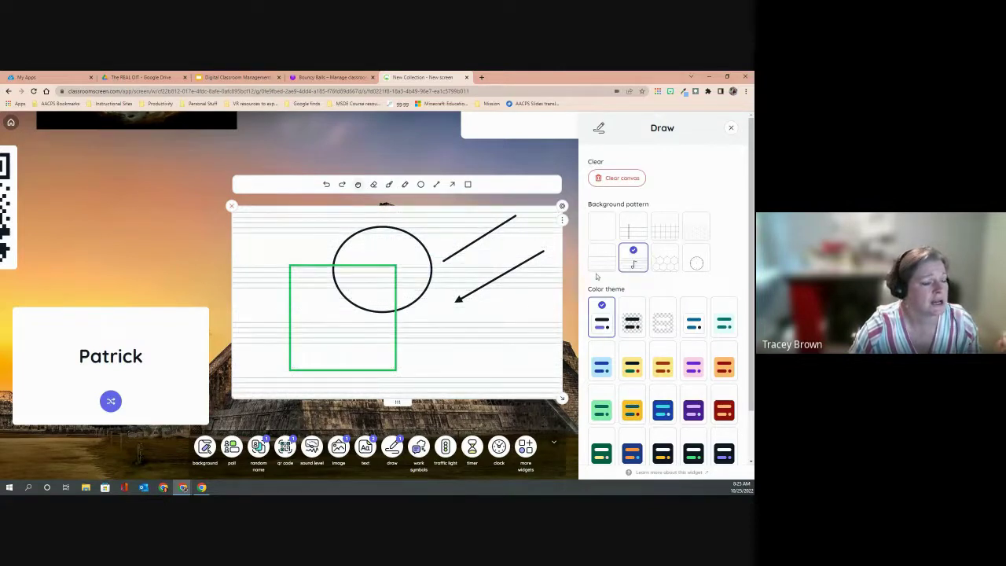
pyautogui.click(665, 264)
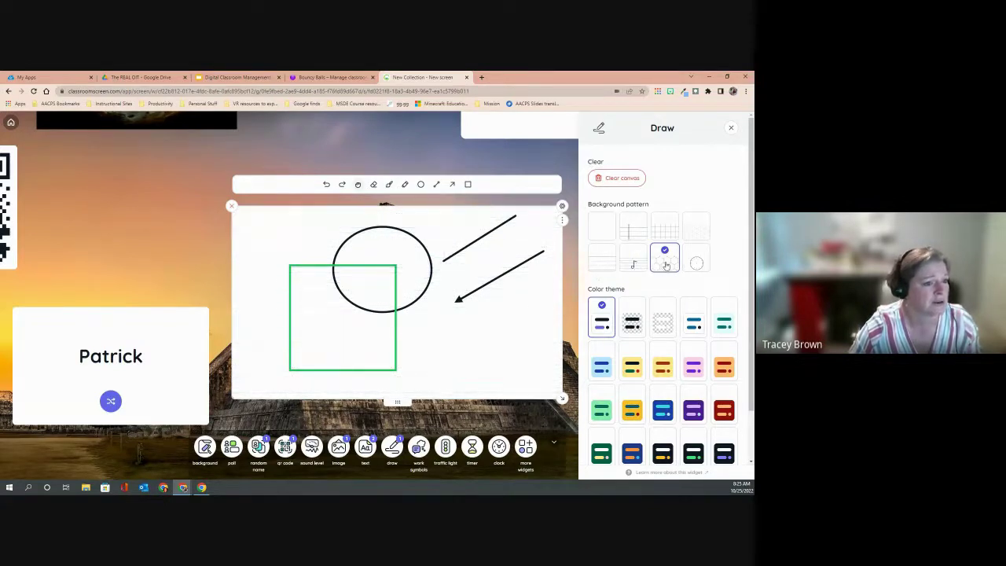
pyautogui.click(698, 264)
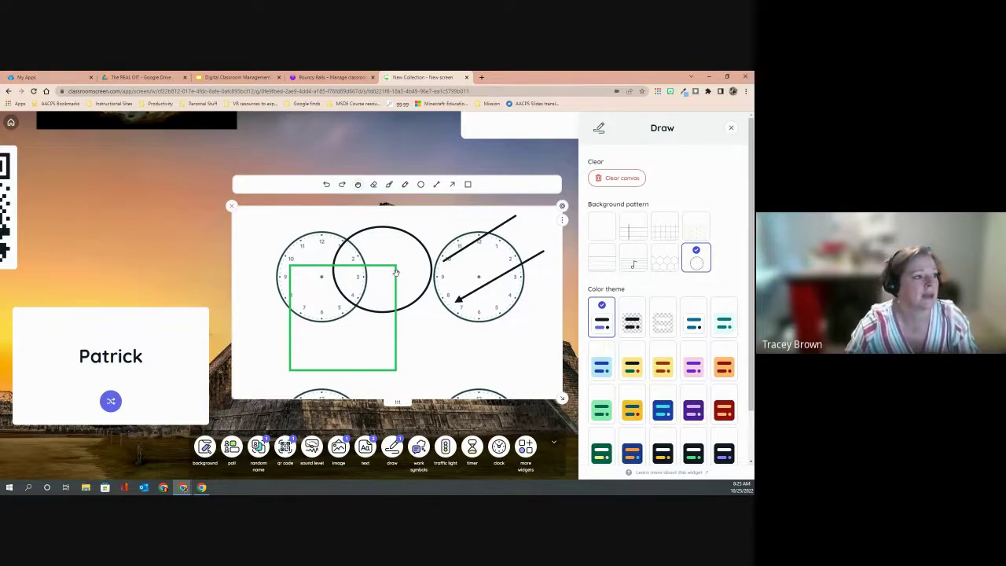
# Erase the circle, the line, the arrow and the green square from the draw widget
pyautogui.click(374, 184)
pyautogui.click(418, 239)
pyautogui.click(483, 235)
pyautogui.click(489, 281)
pyautogui.click(397, 283)
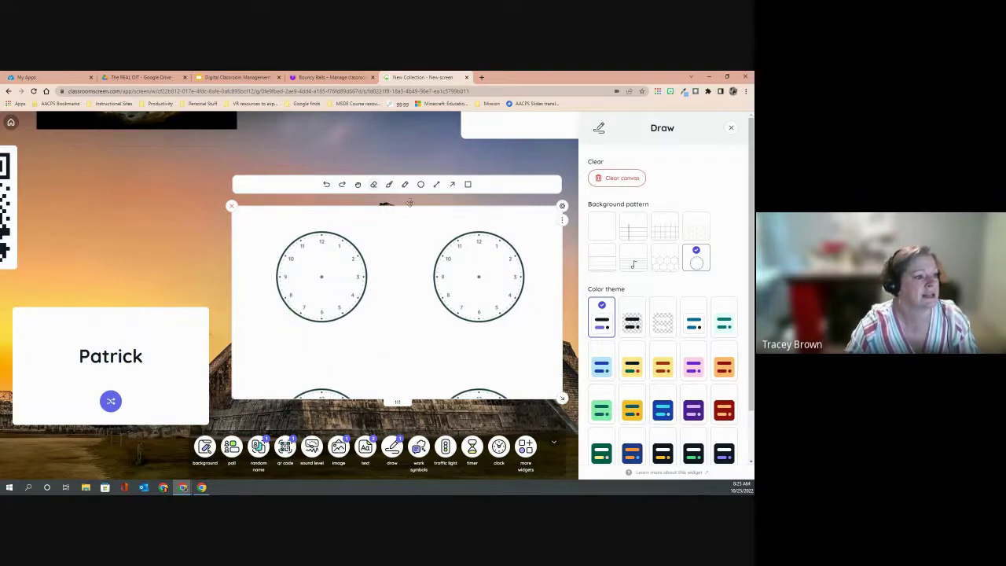
# Draw two arrows from the center of the second clock face as hands pointing to 9 and 6
pyautogui.click(452, 185)
pyautogui.moveTo(478, 277)
pyautogui.mouseDown()
pyautogui.moveTo(480, 308)
pyautogui.moveTo(479, 281)
pyautogui.moveTo(453, 277)
pyautogui.mouseUp()
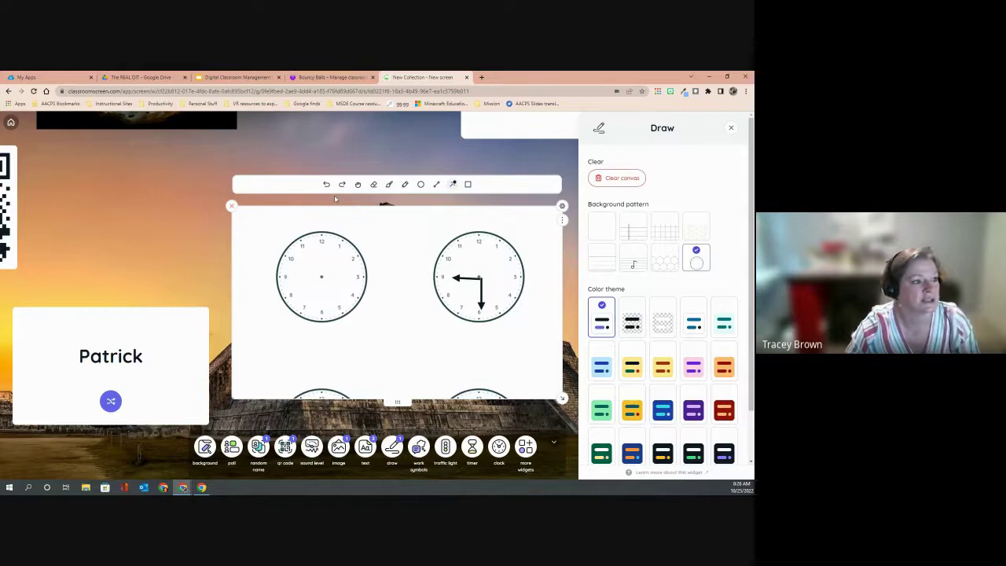
pyautogui.click(373, 184)
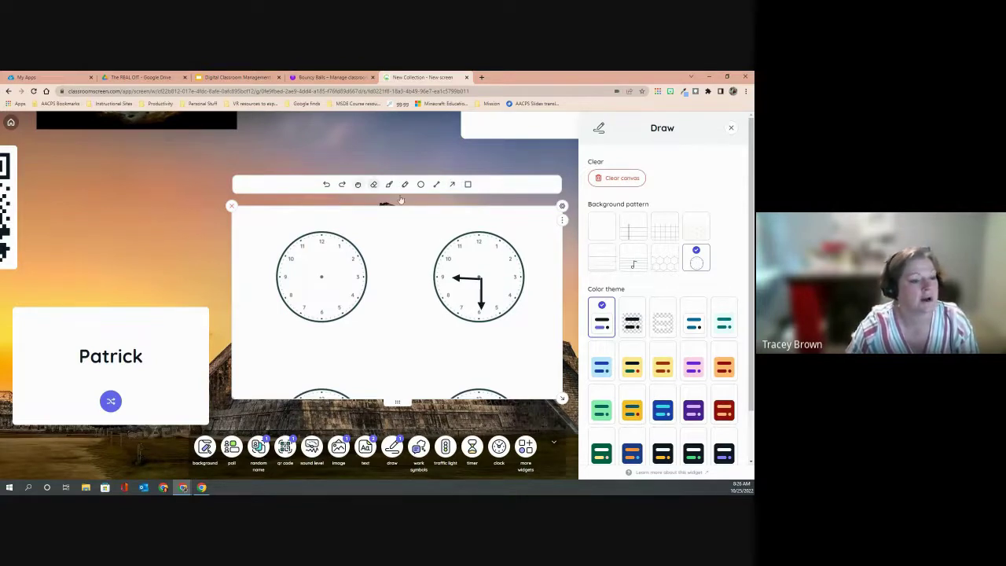
# Look over the draw widget's color themes, close its settings and remove the widget from the screen
pyautogui.scroll(-3, 671, 346)
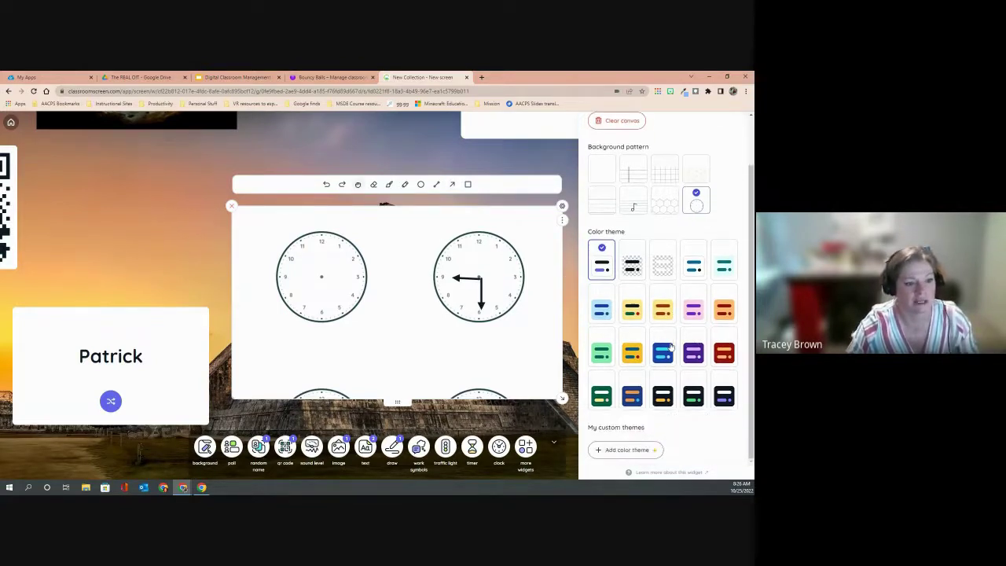
pyautogui.scroll(3, 670, 346)
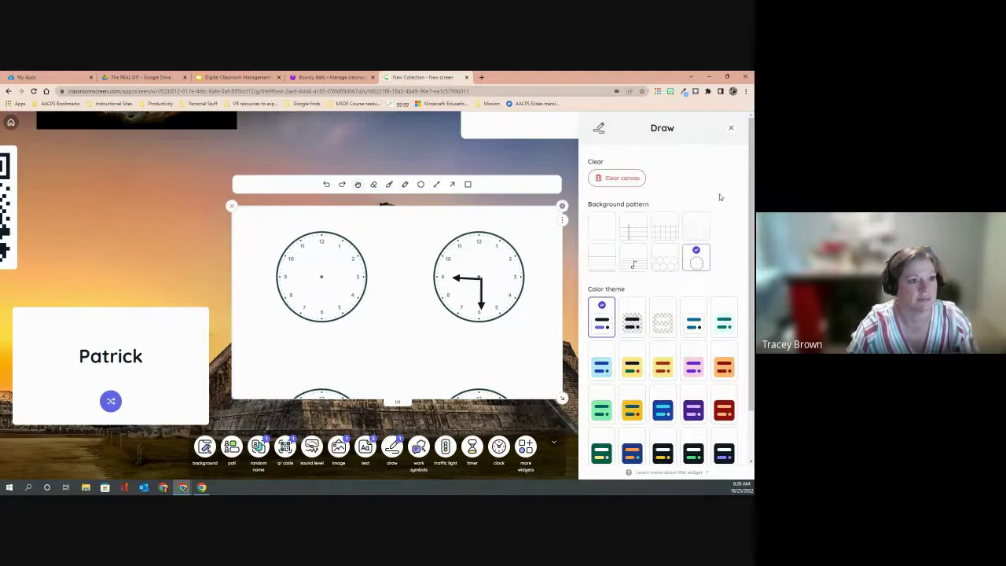
pyautogui.click(731, 130)
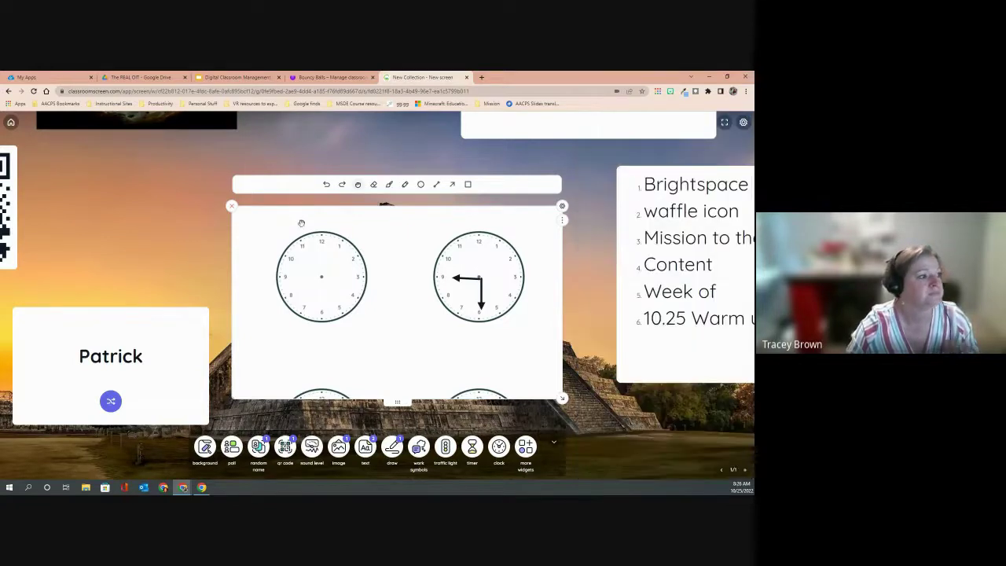
pyautogui.click(232, 206)
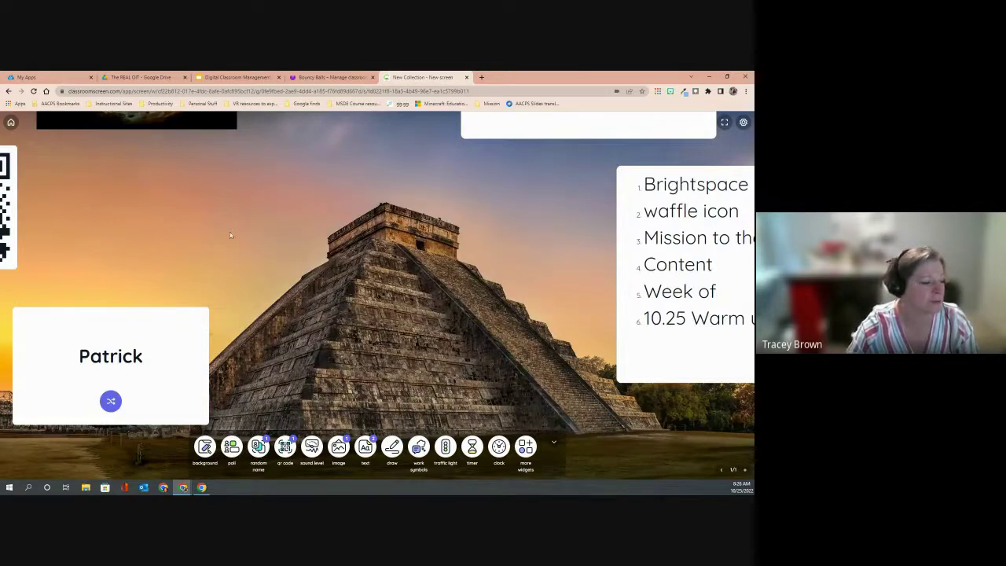
# Add a work symbols widget, place it slightly enlarged over the pyramid's peak, and set it to whisper
pyautogui.click(420, 455)
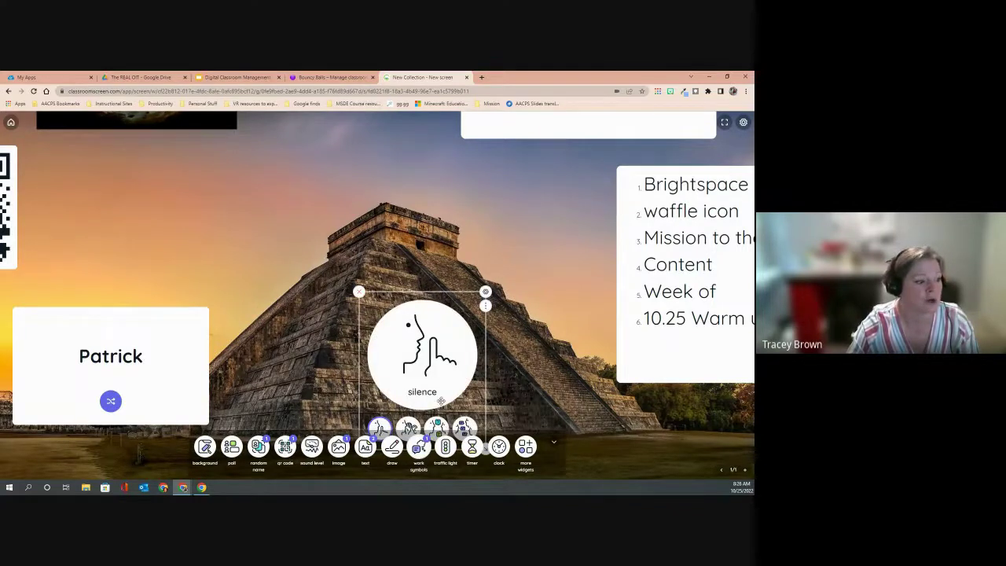
pyautogui.moveTo(444, 395); pyautogui.dragTo(383, 257)
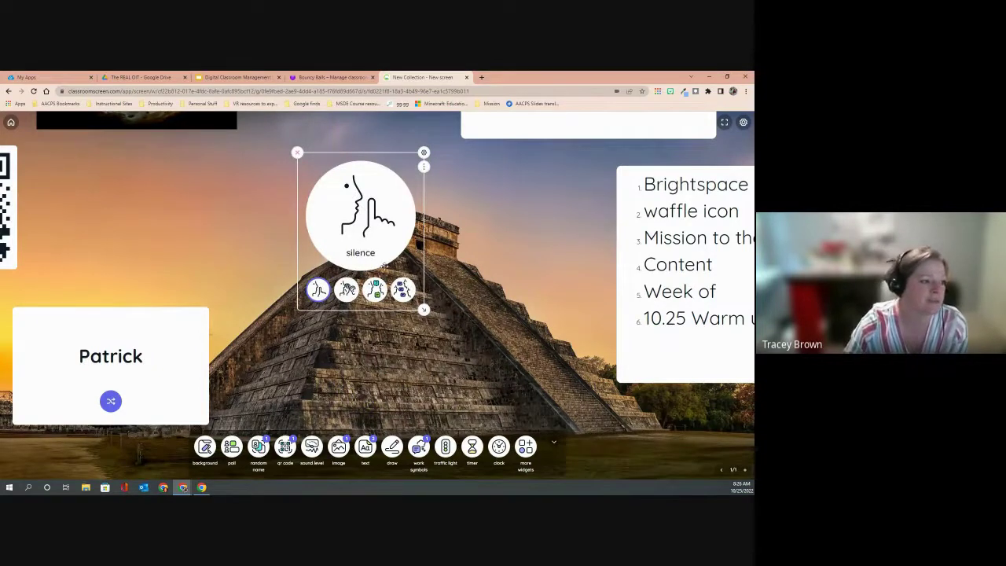
pyautogui.moveTo(424, 310); pyautogui.dragTo(448, 339)
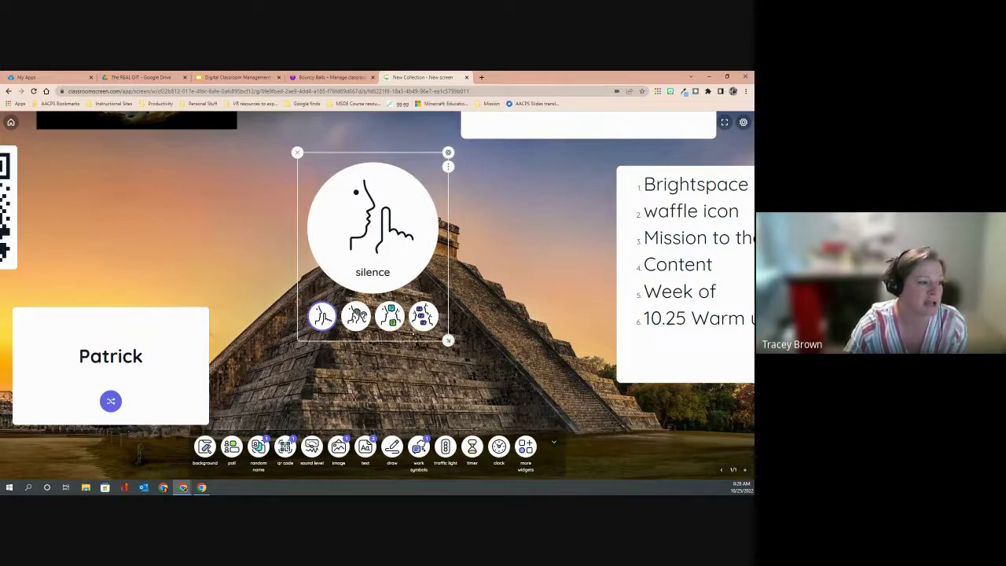
pyautogui.click(356, 316)
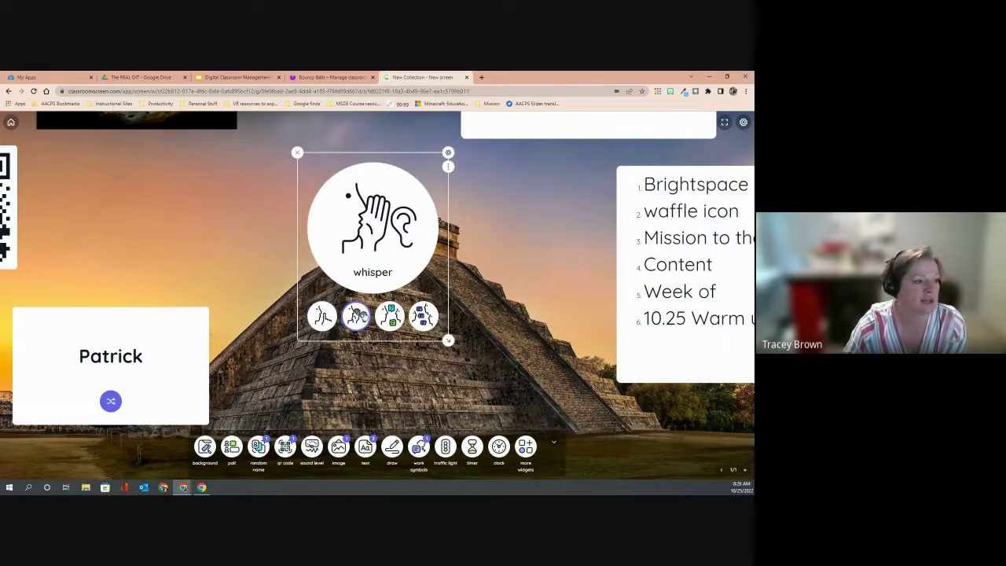
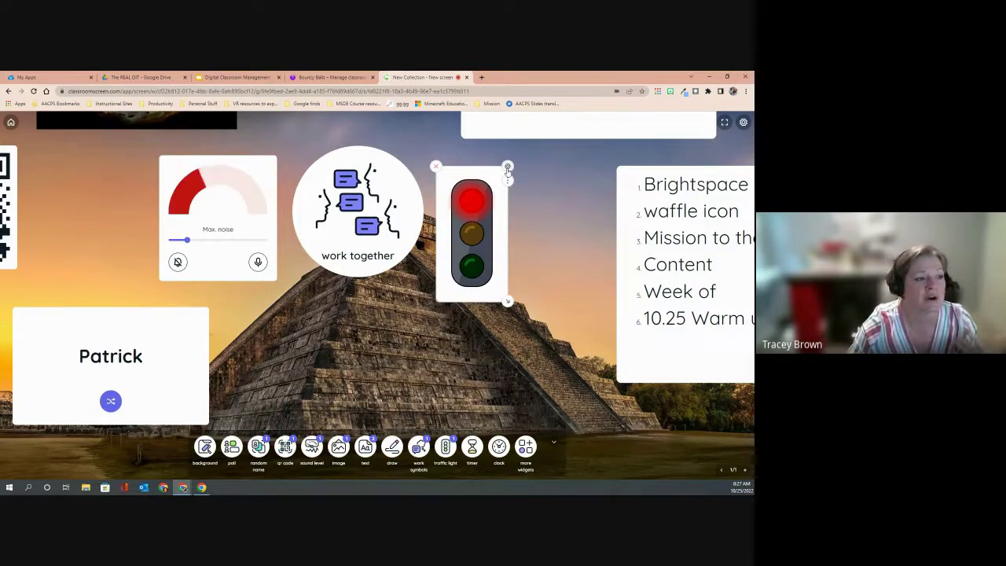
# Enable descriptions on the traffic light widget, with "stop working" for red and "one minute warning" for yellow
pyautogui.click(508, 168)
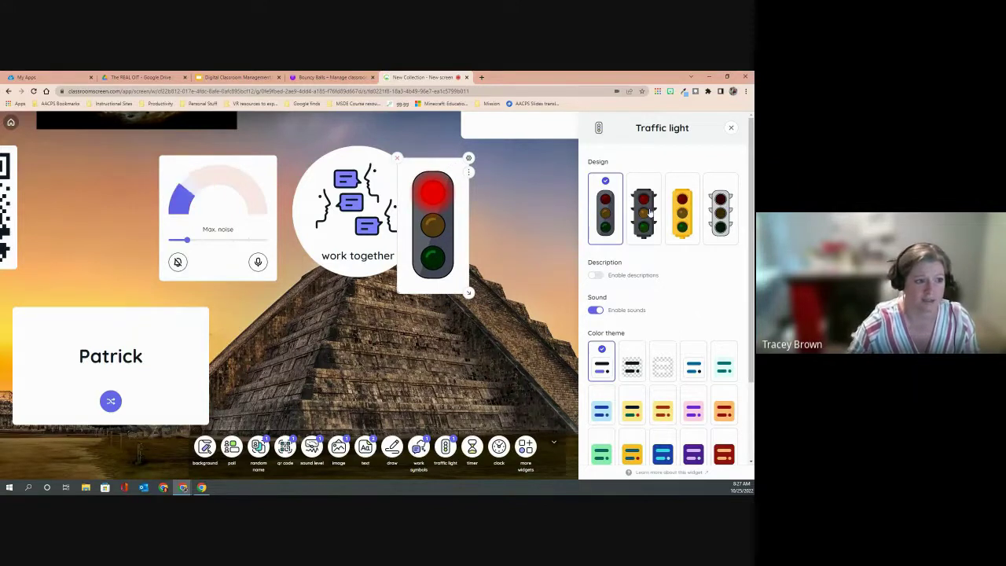
pyautogui.click(596, 276)
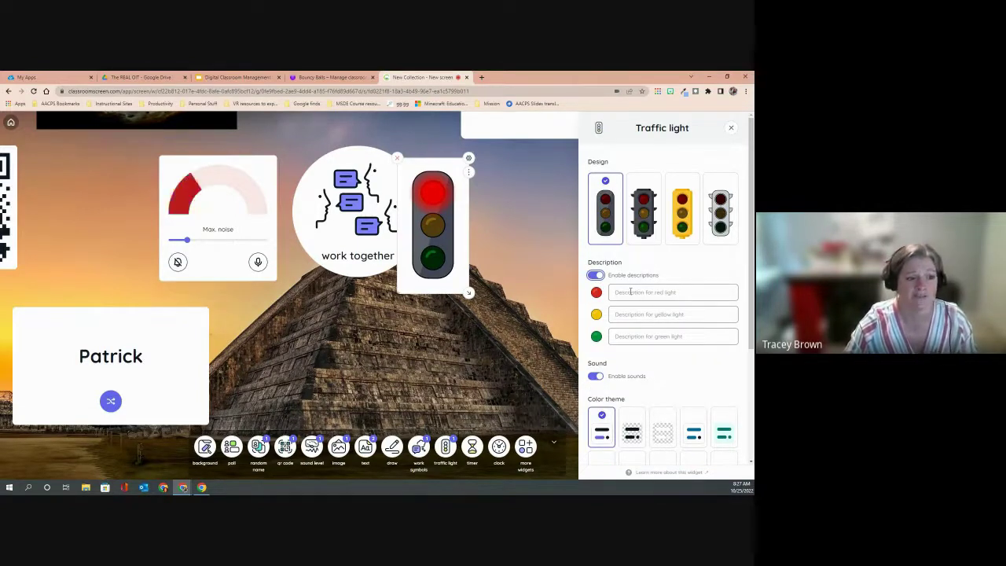
pyautogui.click(630, 292)
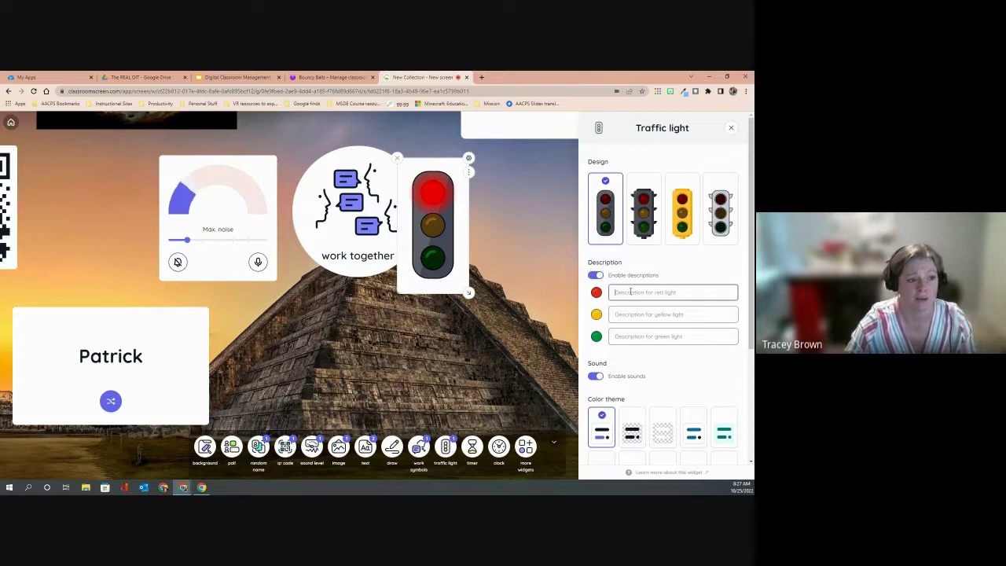
pyautogui.write('stop')
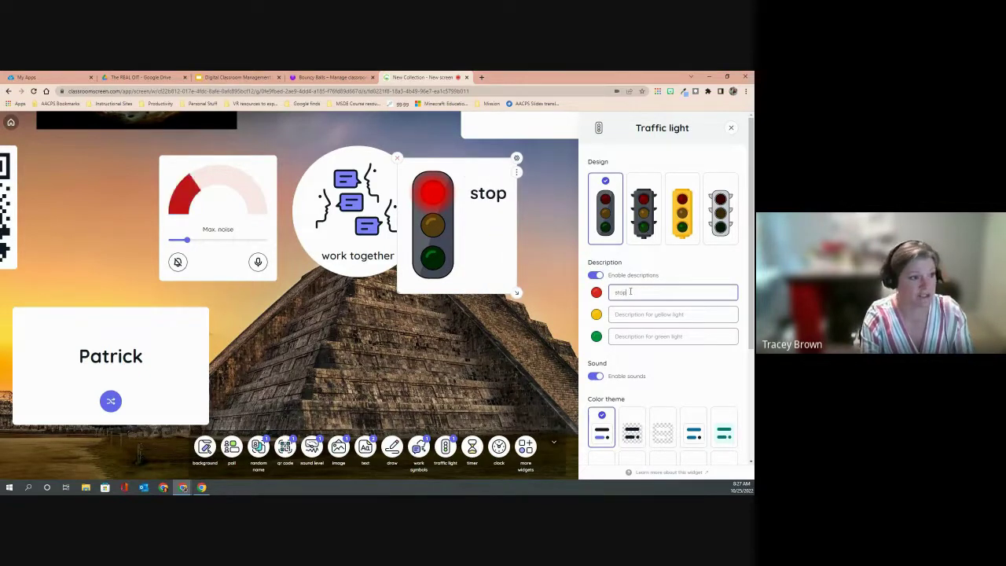
pyautogui.write(' working')
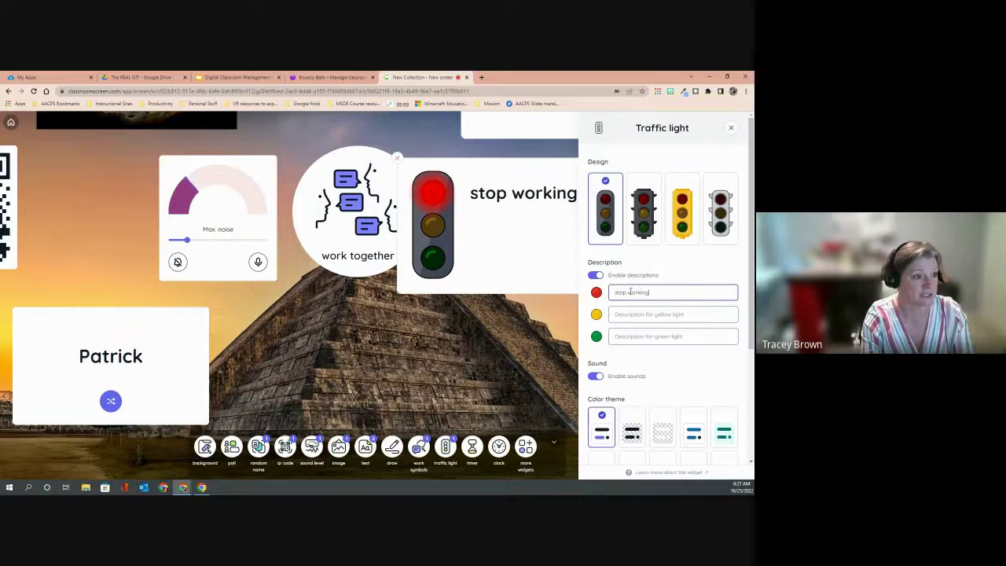
pyautogui.click(627, 314)
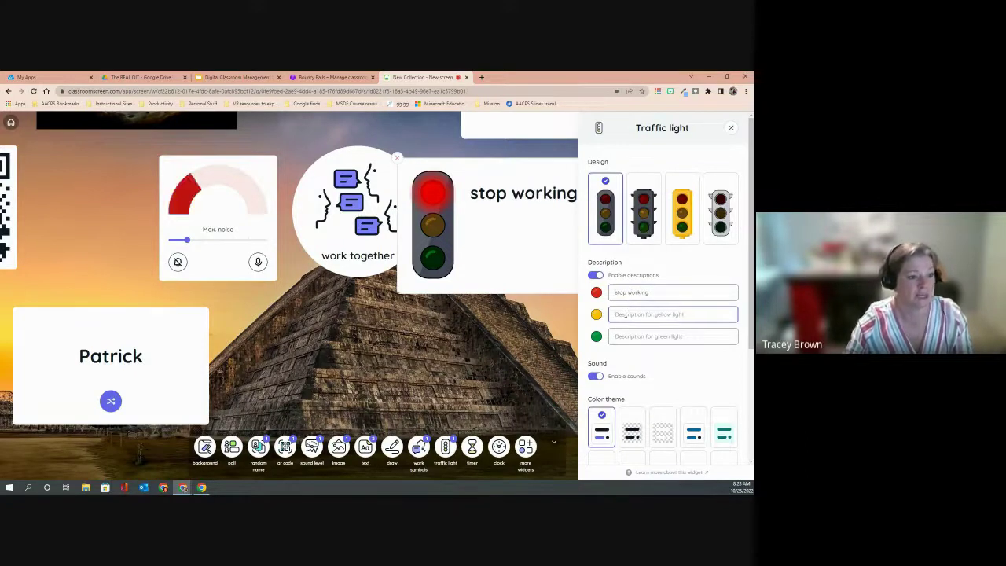
pyautogui.write('one minute warning')
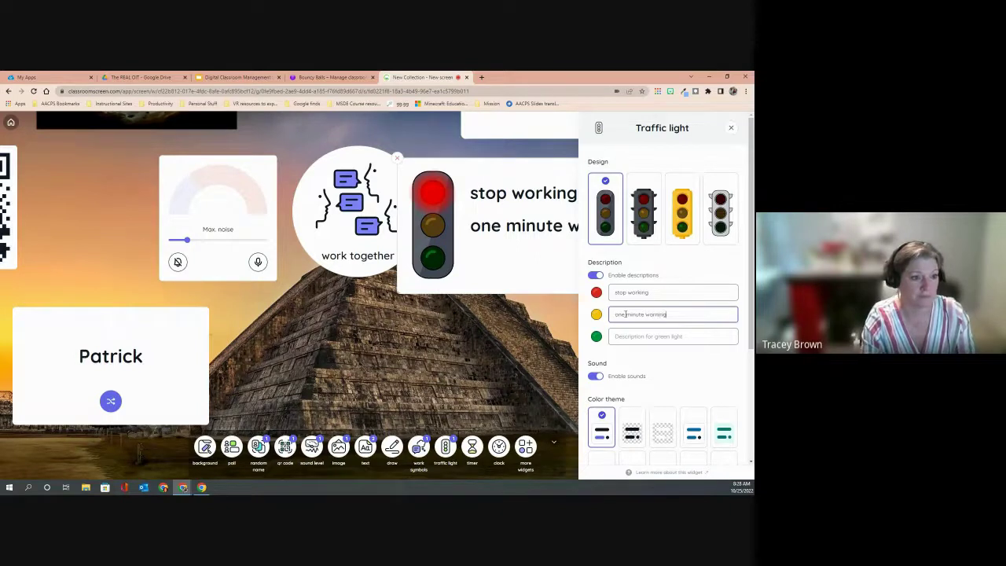
# Set the traffic light widget's green light description to "class discussion"
pyautogui.click(617, 335)
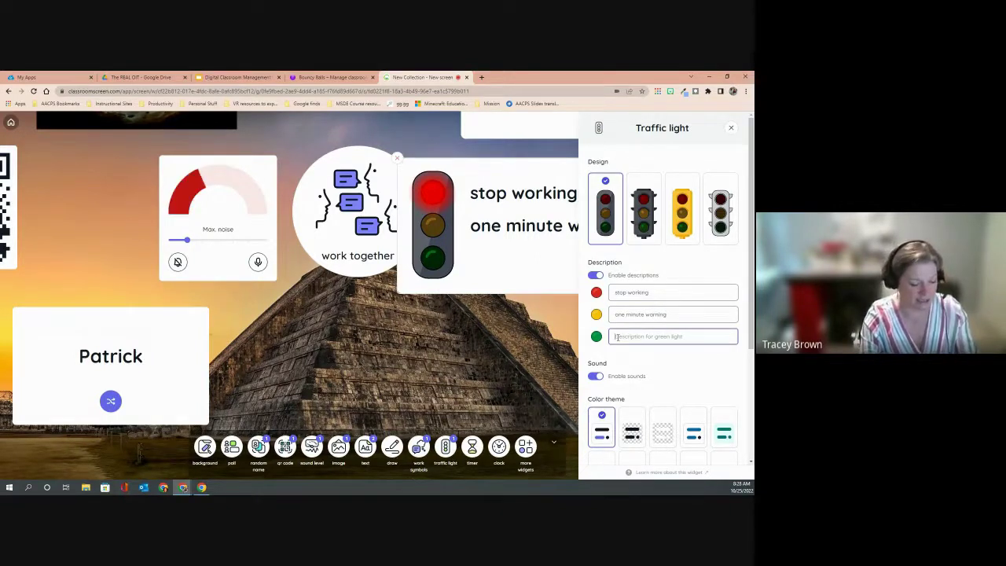
pyautogui.write('class c')
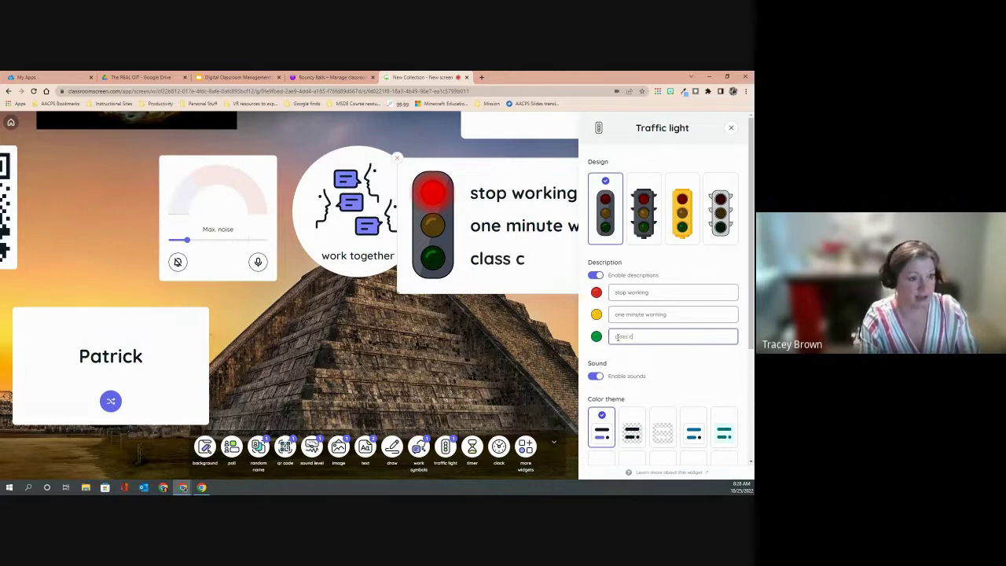
pyautogui.write('is')
pyautogui.press('BackSpace')
pyautogui.press('BackSpace')
pyautogui.write('ci')
pyautogui.press('BackSpace')
pyautogui.press('BackSpace')
pyautogui.press('BackSpace')
pyautogui.write('cis')
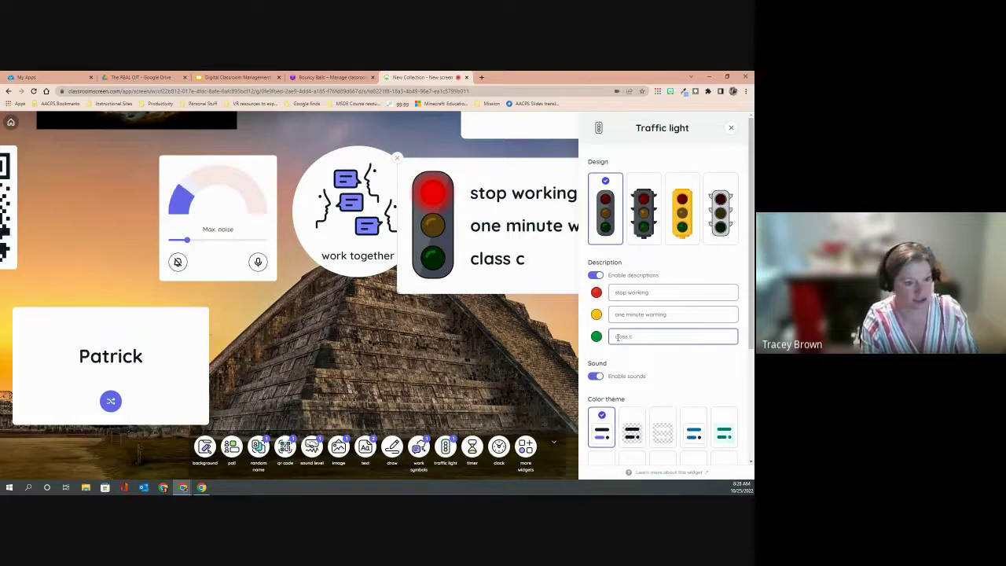
pyautogui.write('discussion')
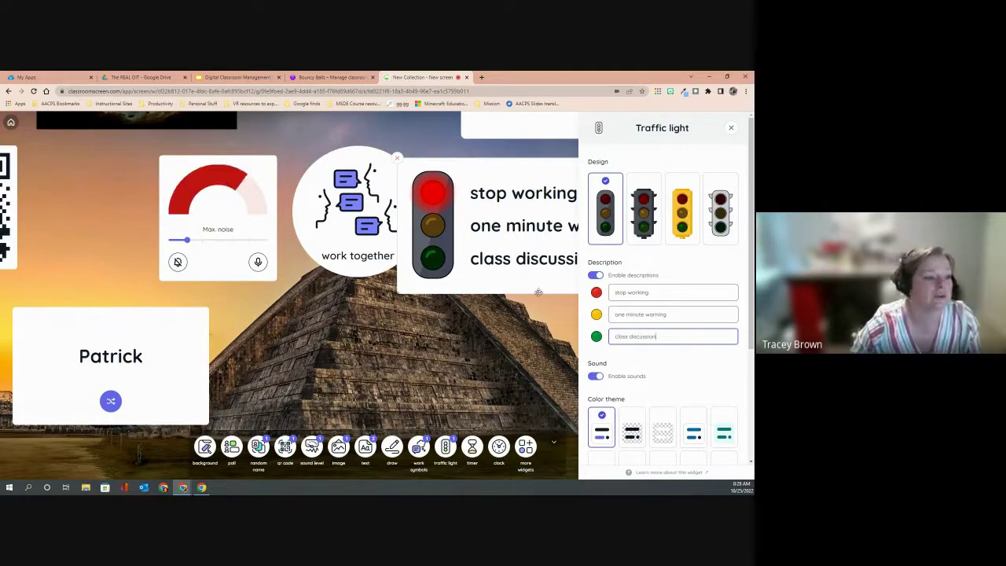
# Move the traffic light widget clear of its settings, and switch its light to yellow, green, yellow and back to red
pyautogui.moveTo(539, 290); pyautogui.dragTo(369, 310)
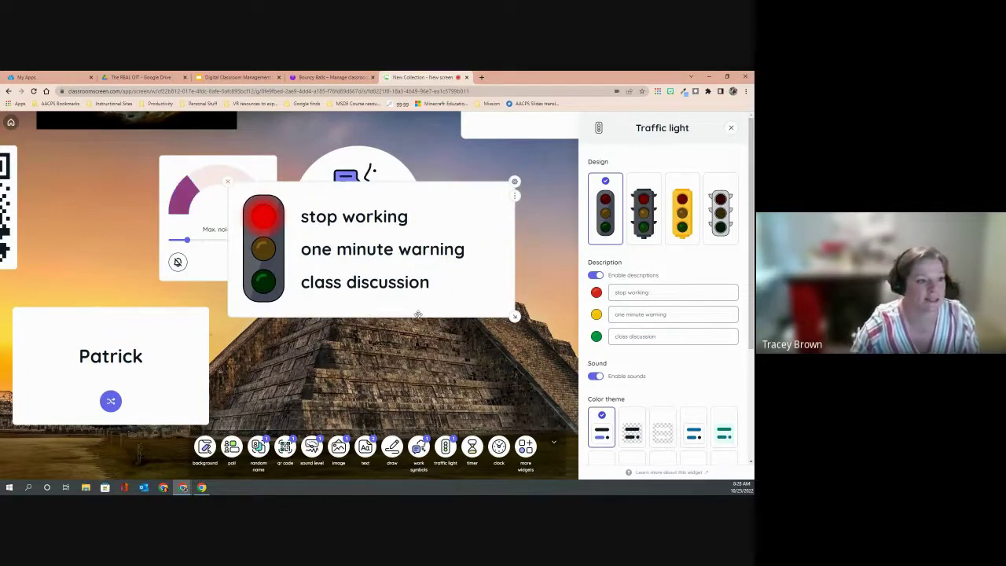
pyautogui.click(258, 251)
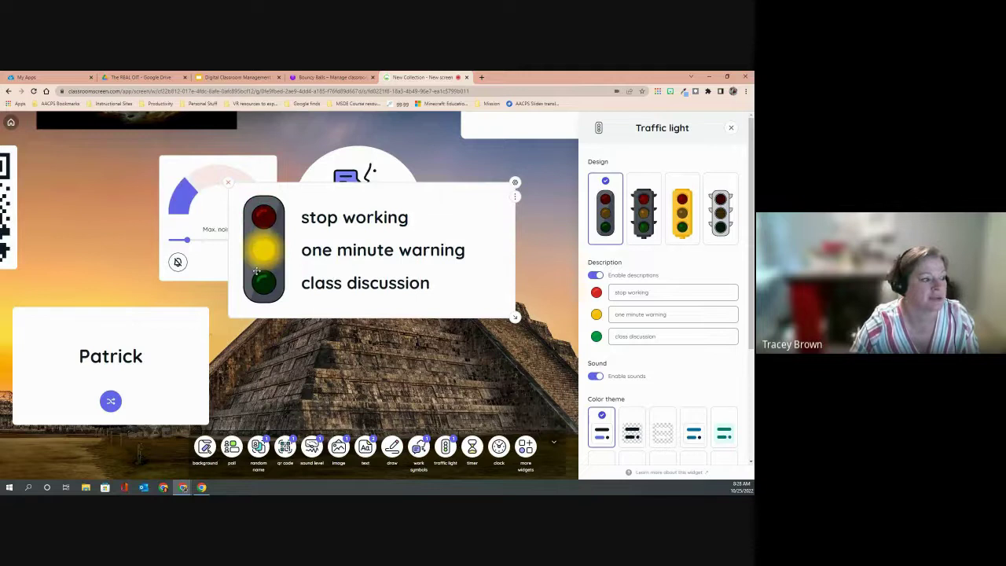
pyautogui.click(261, 283)
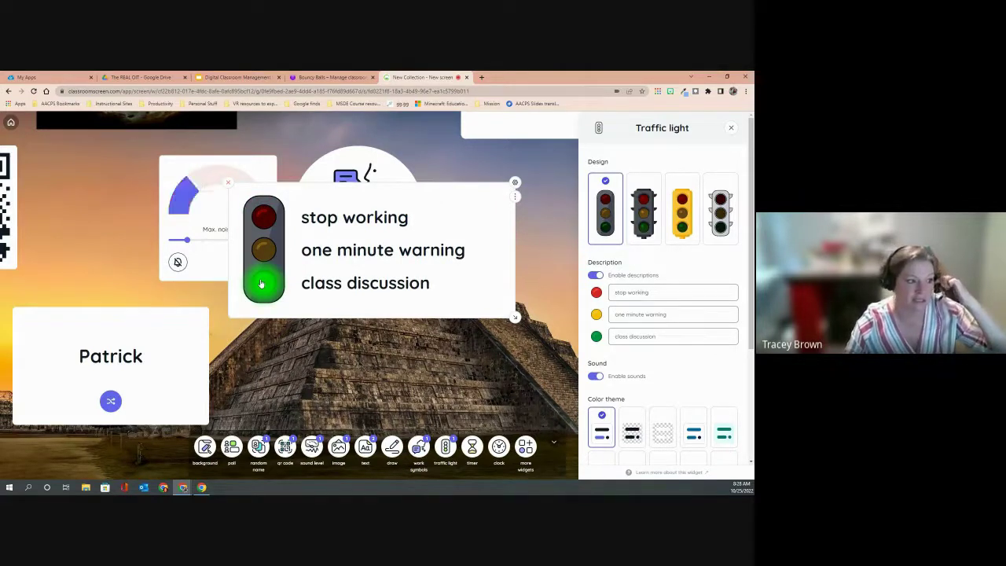
pyautogui.click(264, 251)
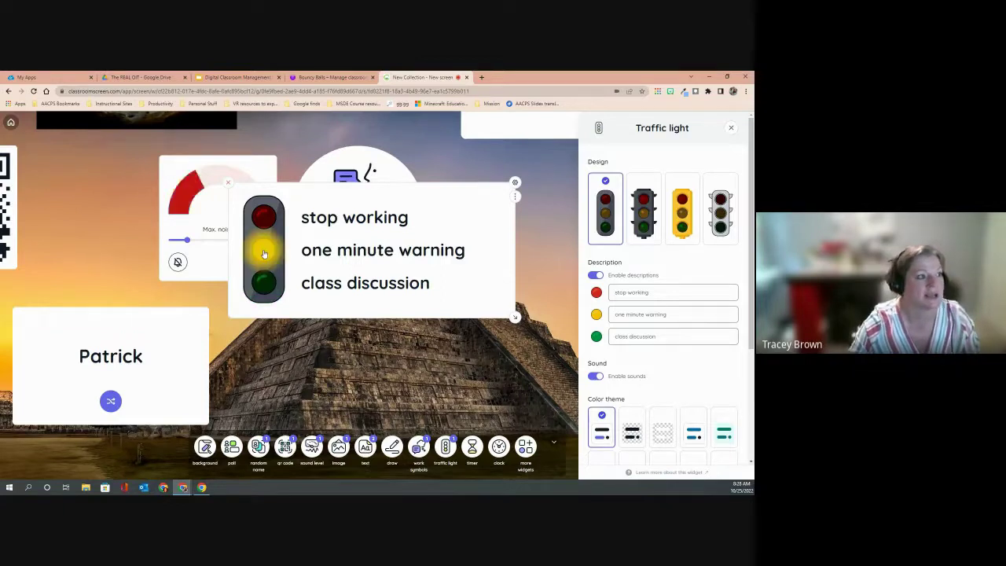
pyautogui.click(266, 226)
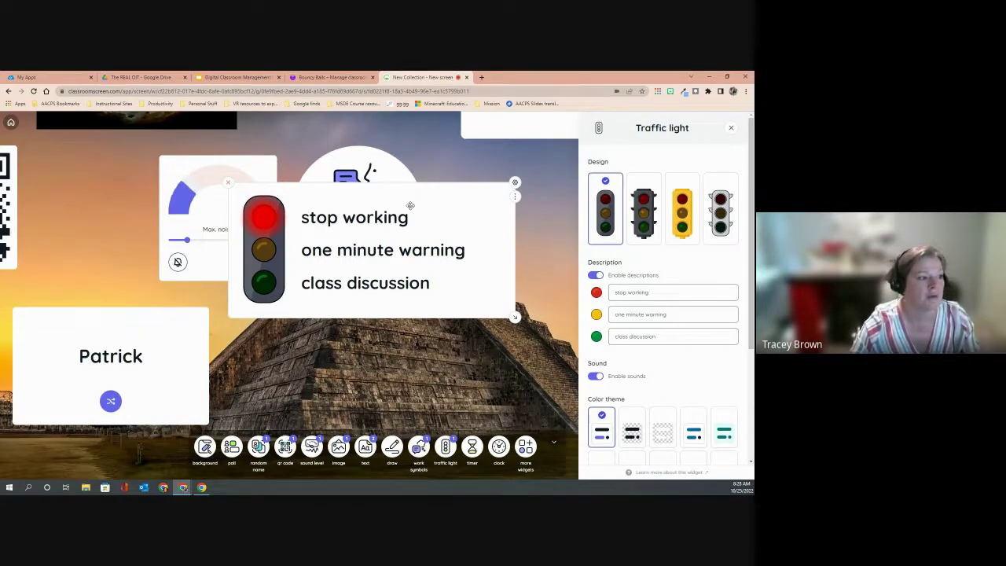
# Close the traffic light settings and move the work symbols and sound level widgets so they overlap the traffic light widget
pyautogui.click(731, 127)
pyautogui.click(370, 161)
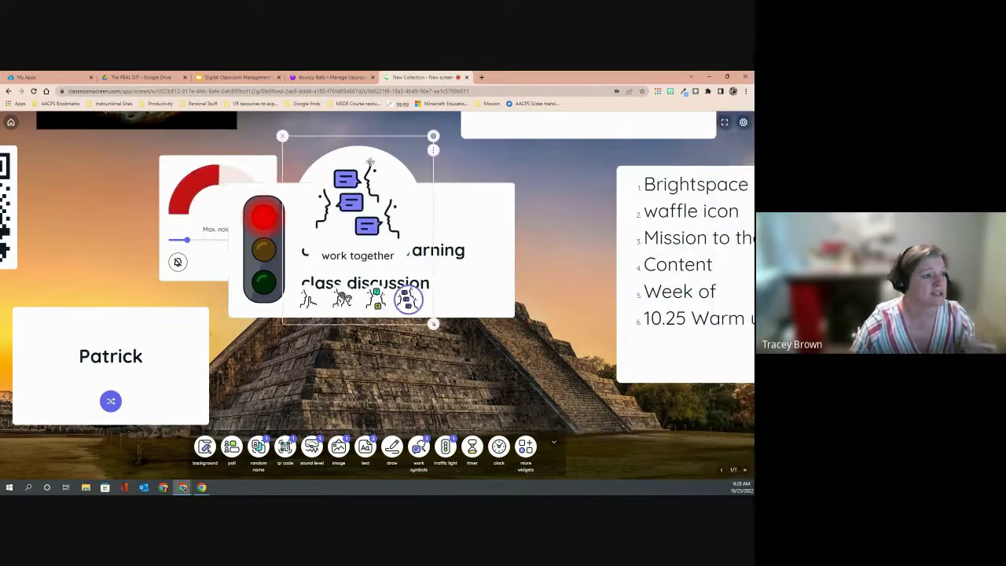
pyautogui.moveTo(358, 165); pyautogui.dragTo(410, 201)
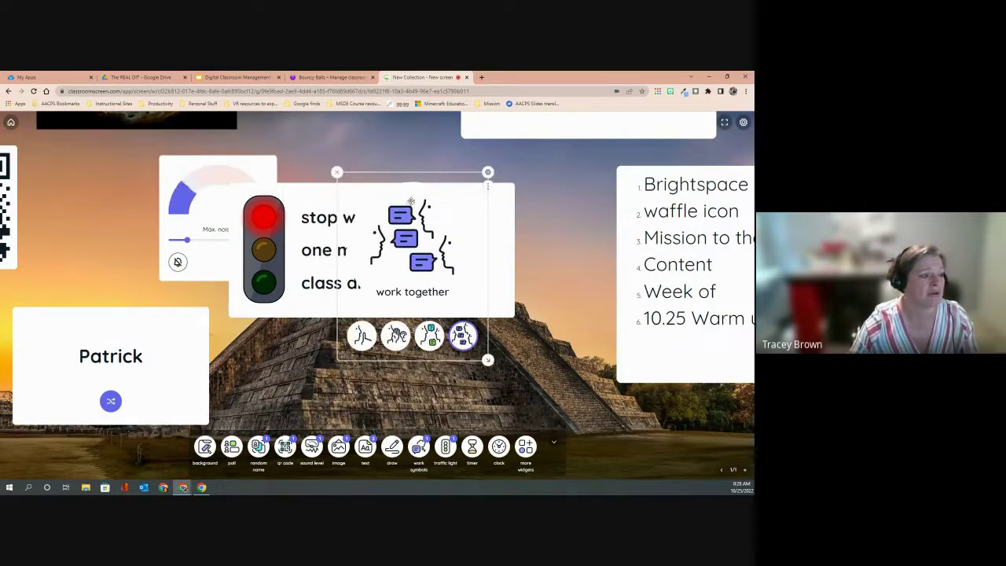
pyautogui.click(256, 162)
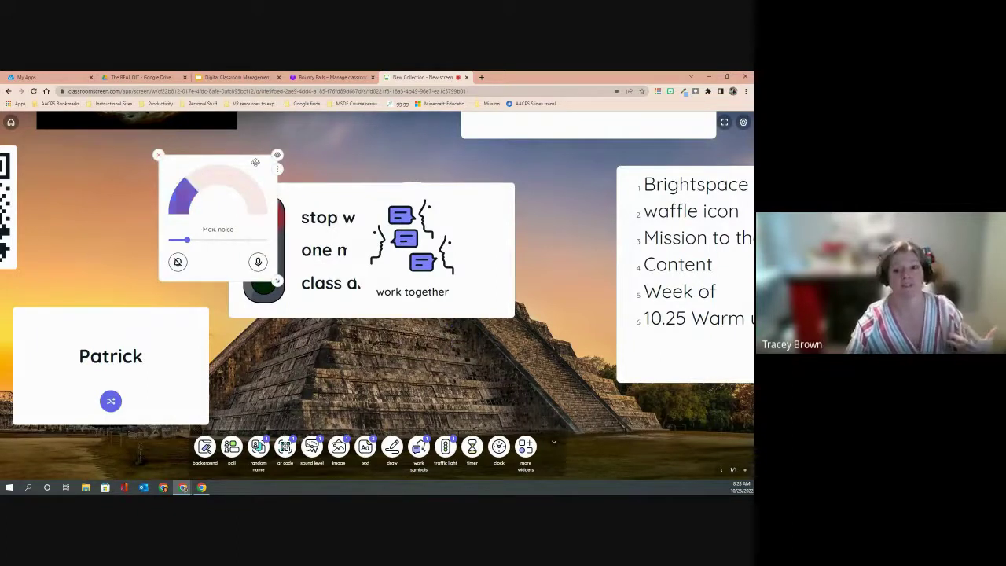
pyautogui.moveTo(256, 162); pyautogui.dragTo(288, 200)
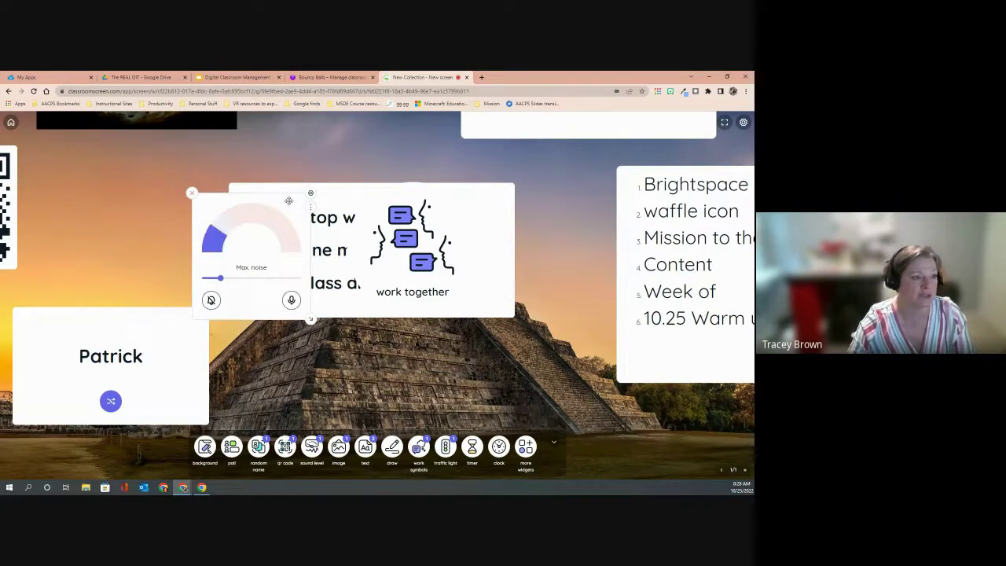
# Move the text widget with the numbered directions over the traffic light widget and remove it from the screen
pyautogui.moveTo(662, 360); pyautogui.dragTo(254, 338)
pyautogui.click(256, 339)
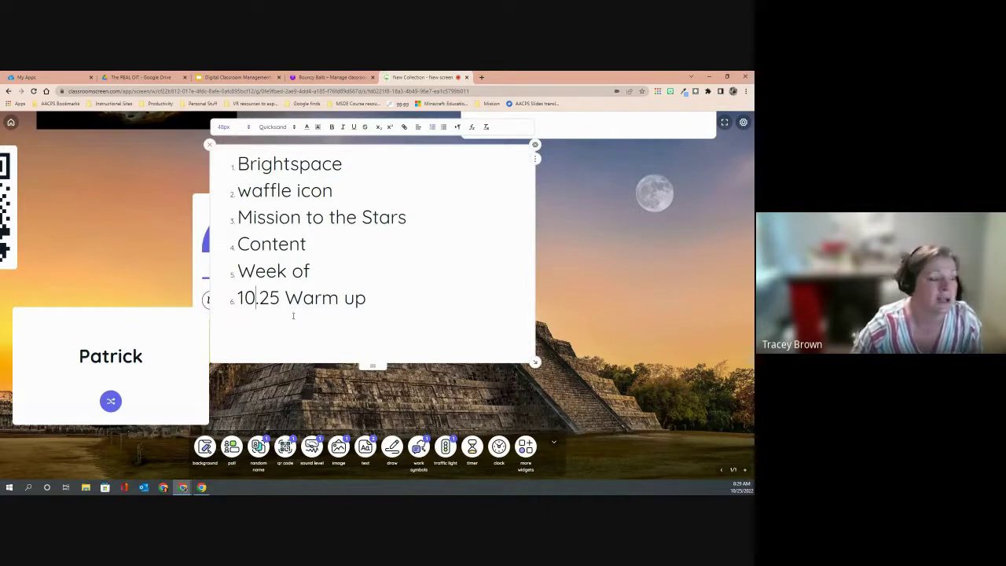
pyautogui.click(209, 145)
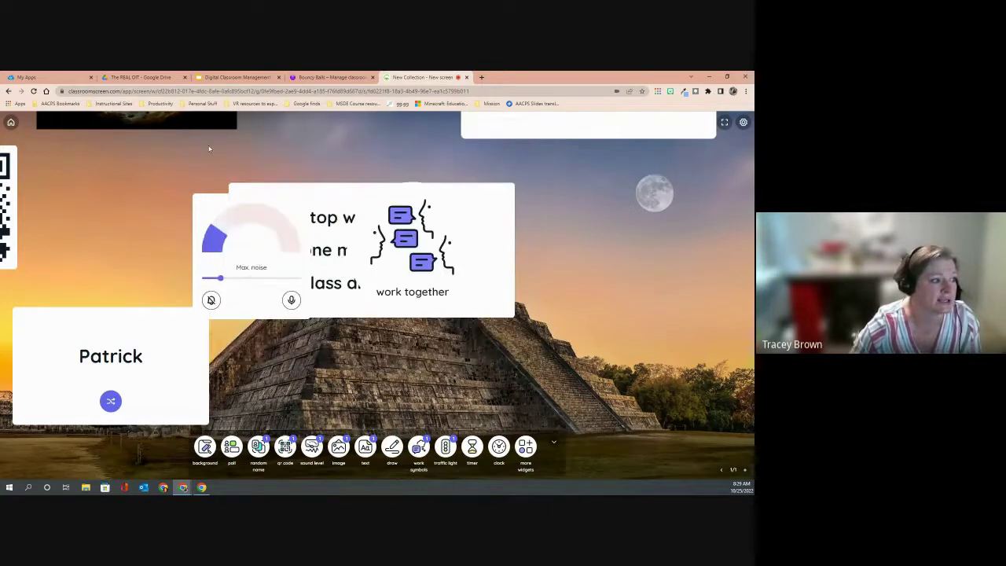
# Arrange the sound level, traffic light and work symbols widgets side by side, with the light on green and the symbol on silence
pyautogui.moveTo(388, 244); pyautogui.dragTo(602, 250)
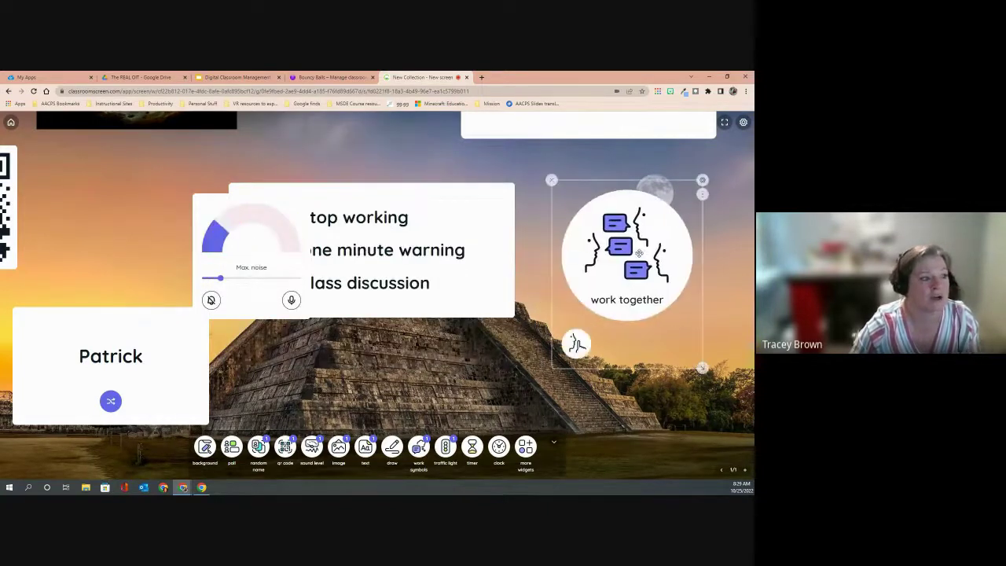
pyautogui.click(576, 342)
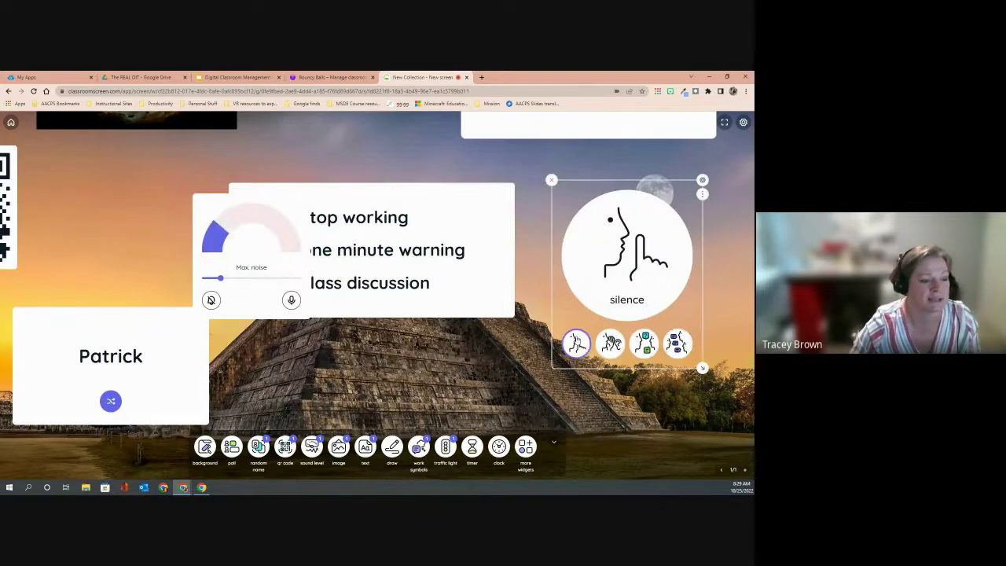
pyautogui.moveTo(297, 206); pyautogui.dragTo(169, 180)
pyautogui.click(263, 288)
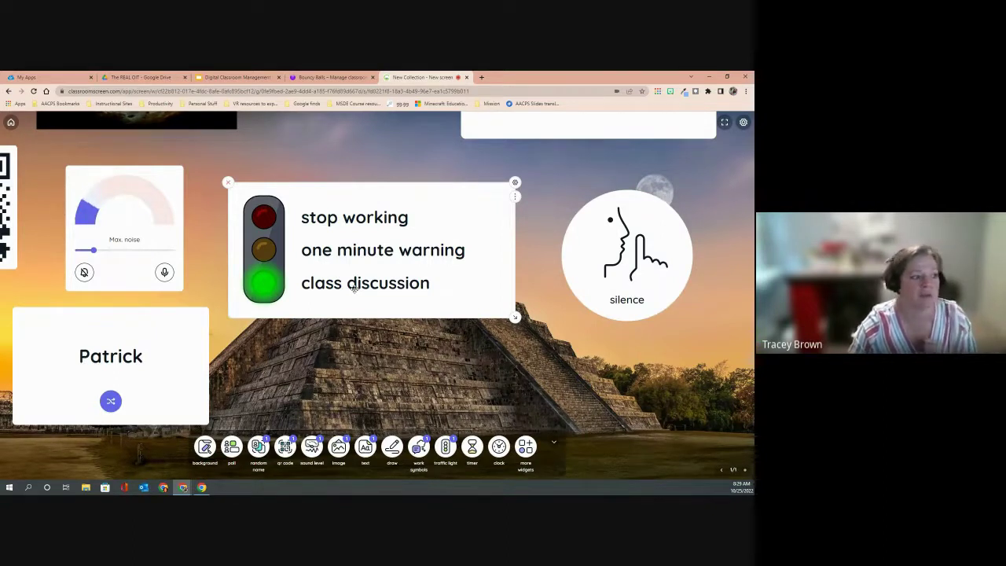
pyautogui.moveTo(420, 184); pyautogui.dragTo(414, 160)
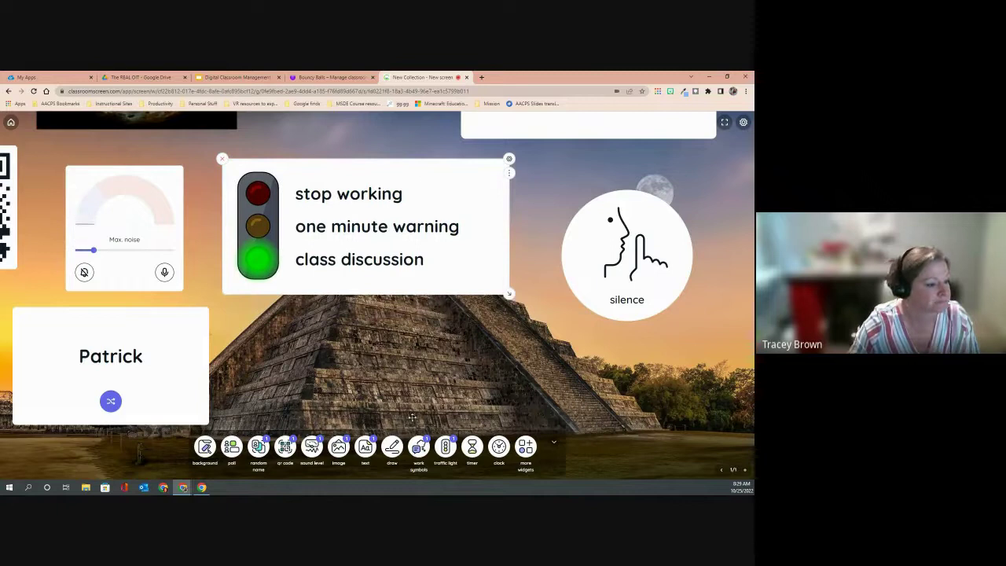
# Add a timer widget beneath the traffic light widget and set it to 05:00
pyautogui.click(471, 448)
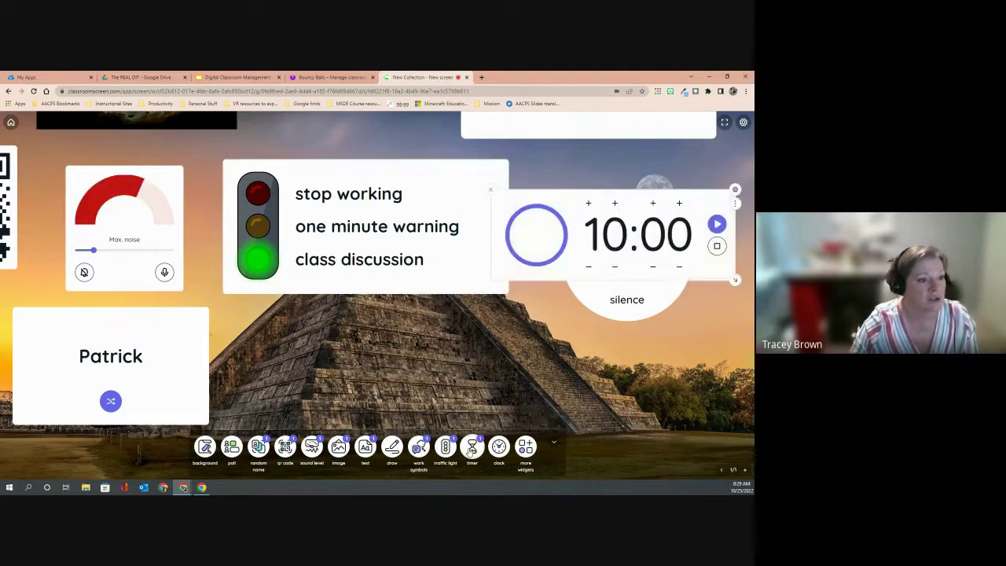
pyautogui.moveTo(562, 275); pyautogui.dragTo(320, 392)
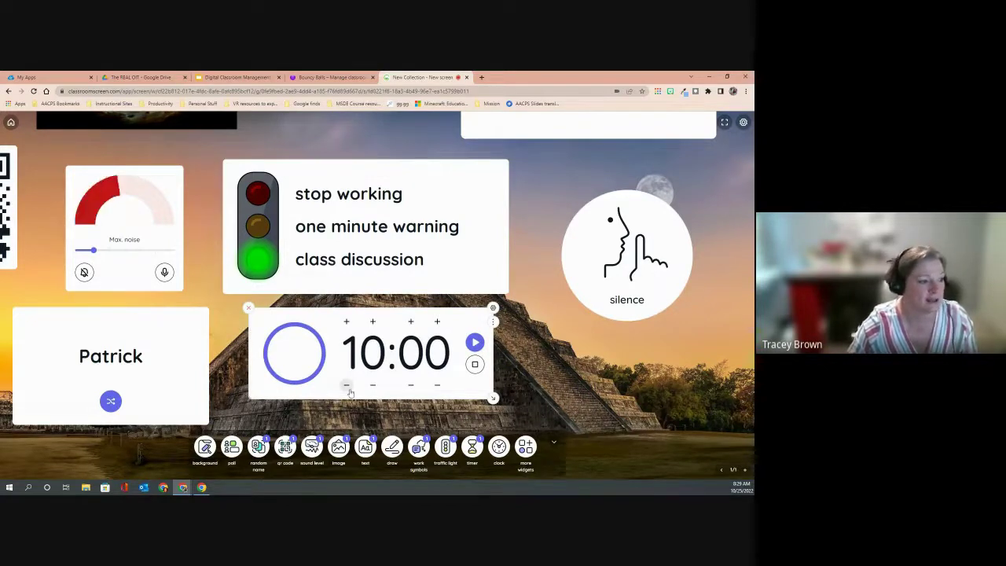
pyautogui.click(346, 386)
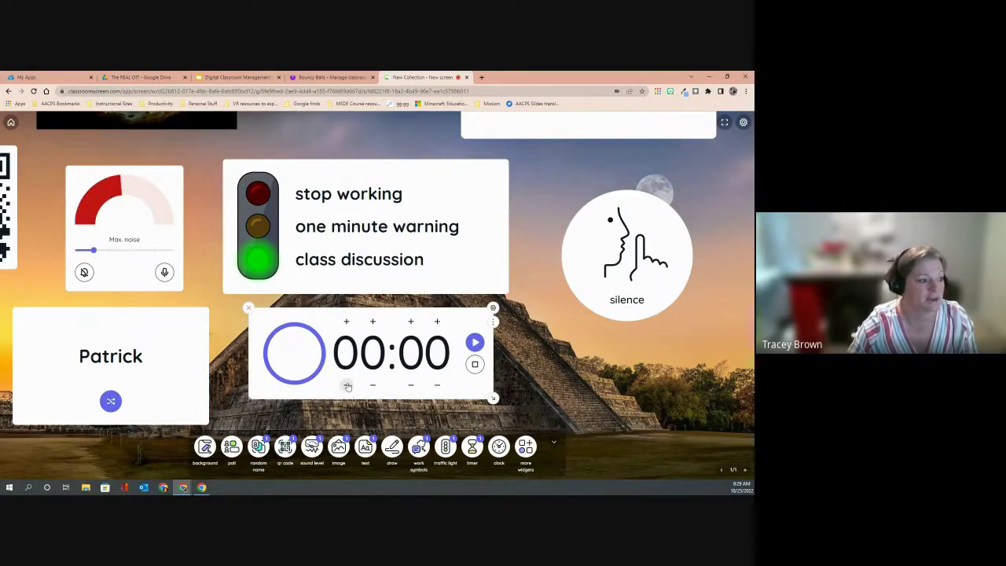
pyautogui.click(372, 321)
pyautogui.click(372, 321)
pyautogui.click(372, 321)
pyautogui.click(372, 322)
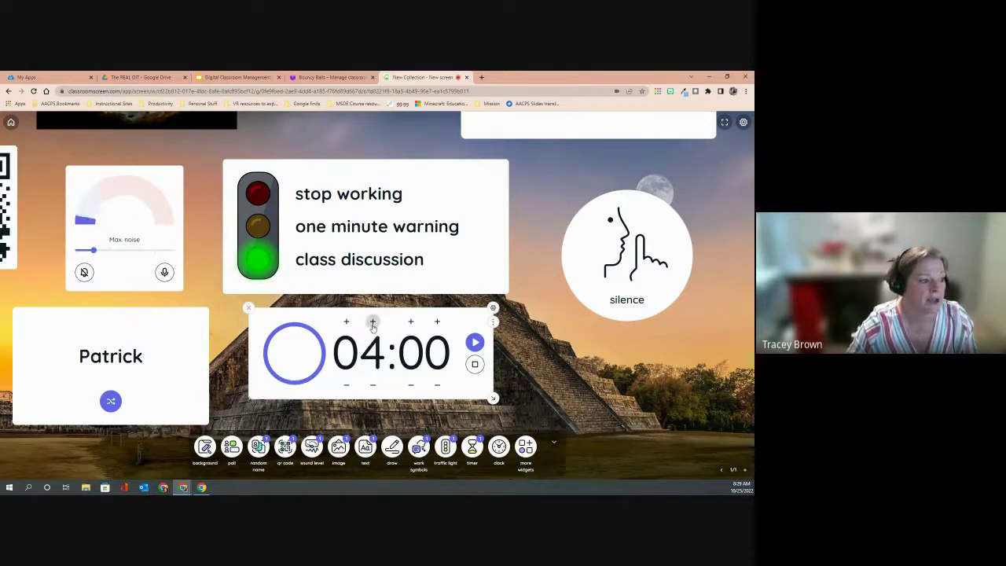
pyautogui.click(373, 322)
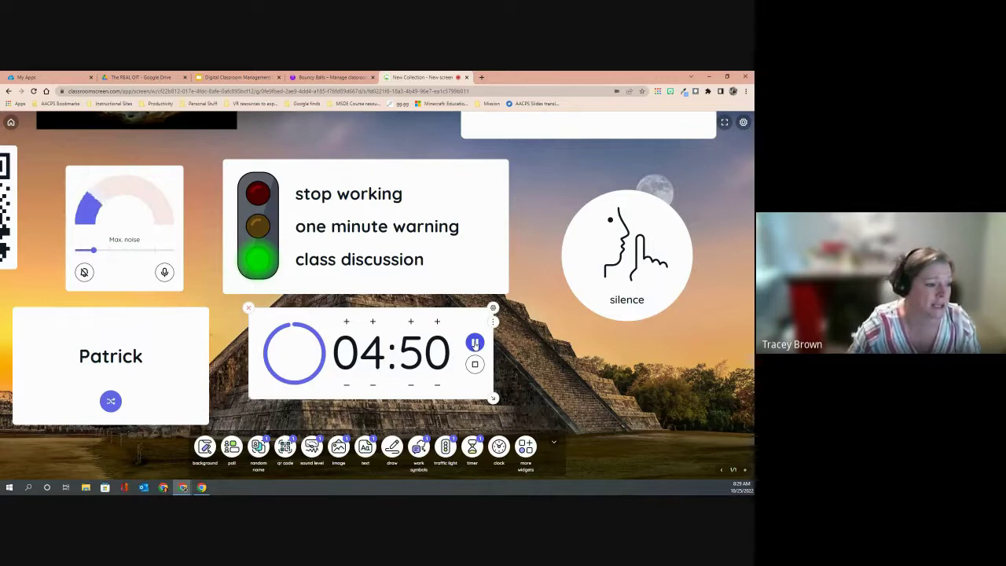
# Try out the running timer's controls by adding a minute, pausing and resuming, and reset the countdown
pyautogui.click(372, 322)
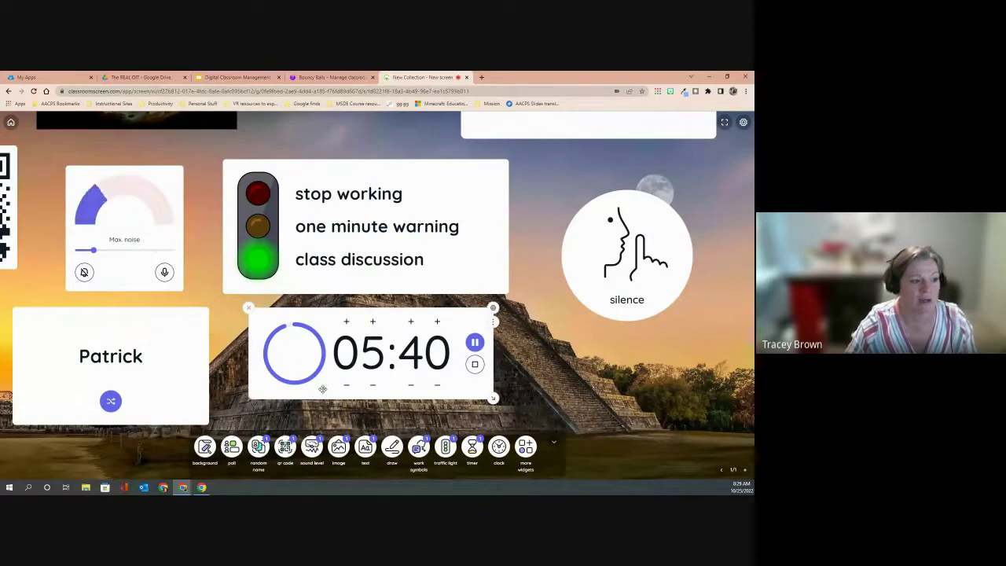
pyautogui.click(474, 342)
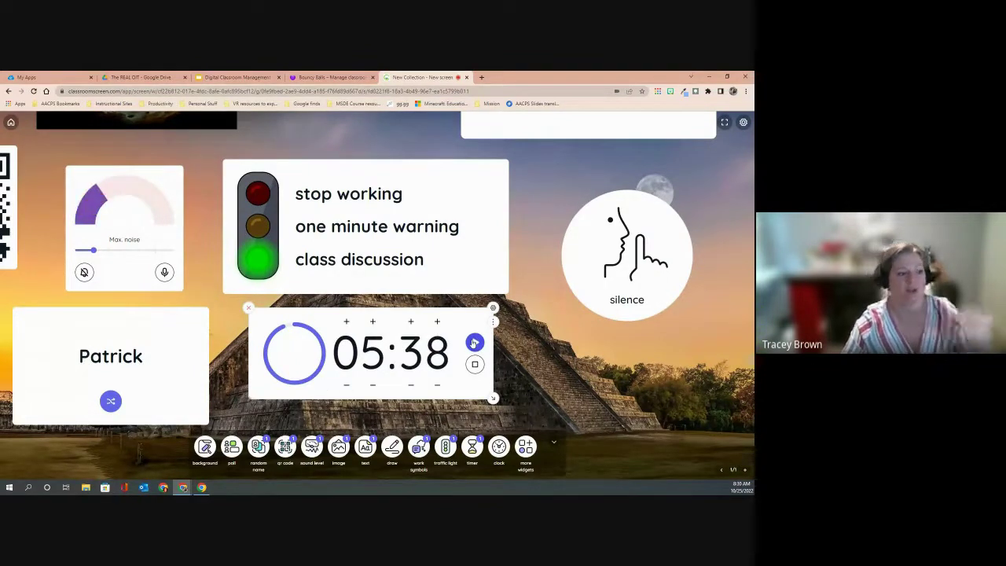
pyautogui.click(473, 343)
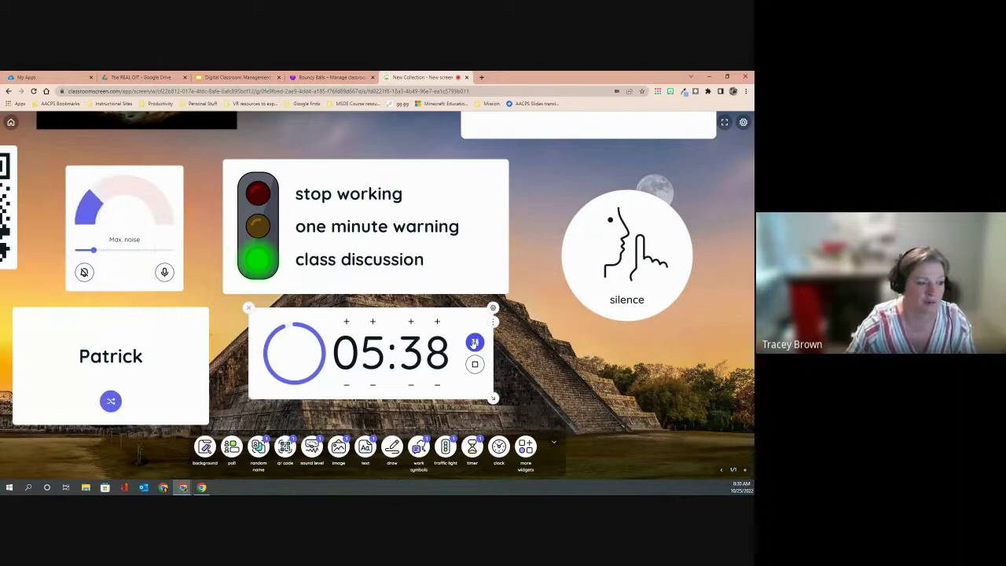
pyautogui.click(474, 365)
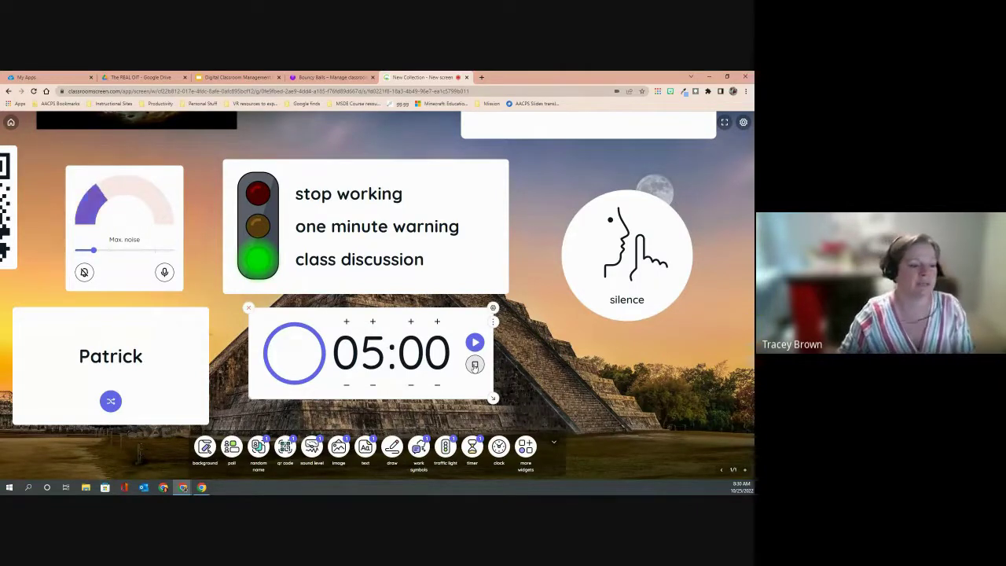
# Open the timer's settings, set the timer to 01:00 and start the countdown
pyautogui.click(493, 309)
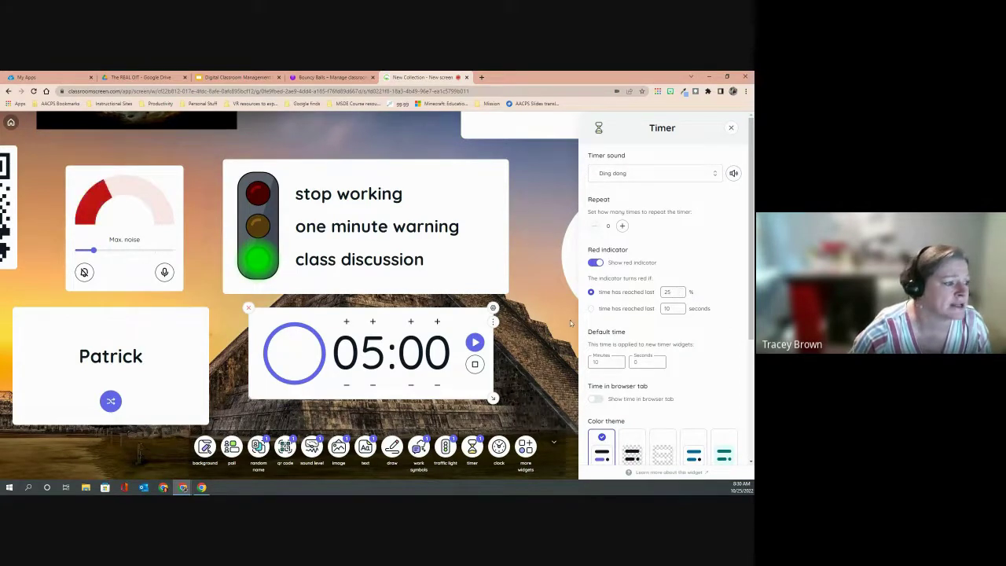
pyautogui.click(373, 386)
pyautogui.click(372, 386)
pyautogui.click(372, 386)
pyautogui.click(373, 386)
pyautogui.click(474, 343)
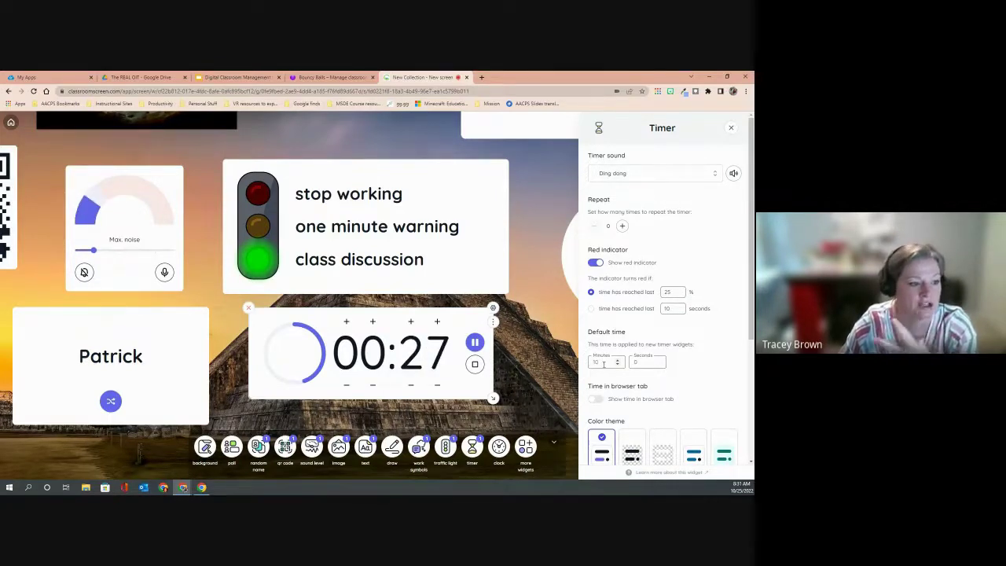
# Look through the timer's settings, including the color themes and the list of timer sounds
pyautogui.scroll(-2, 667, 396)
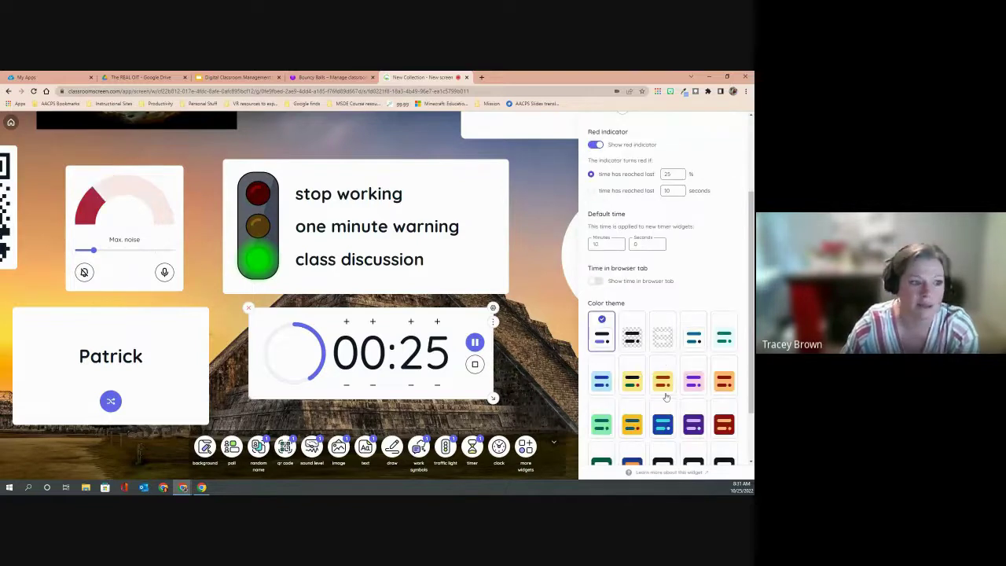
pyautogui.scroll(3, 666, 397)
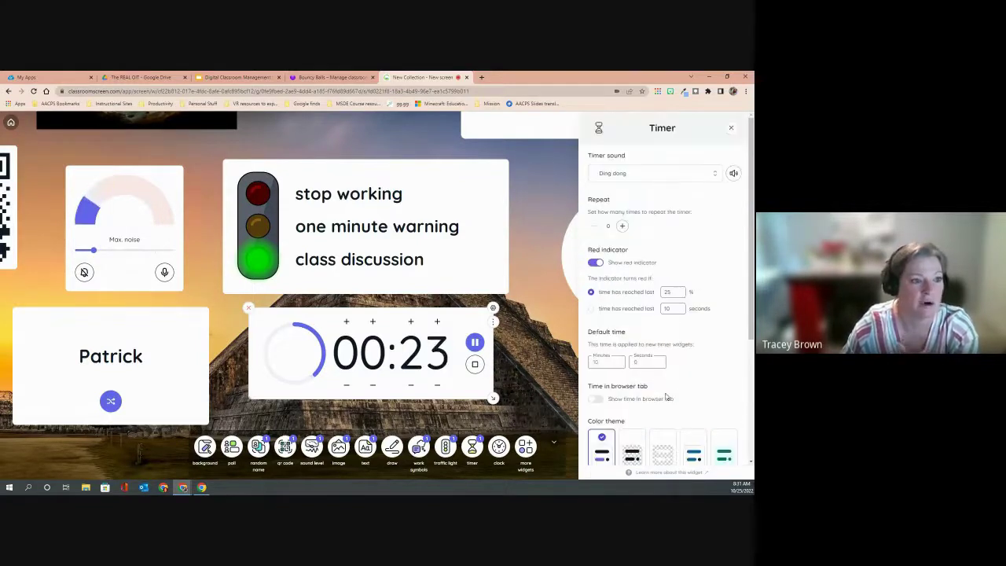
pyautogui.click(715, 179)
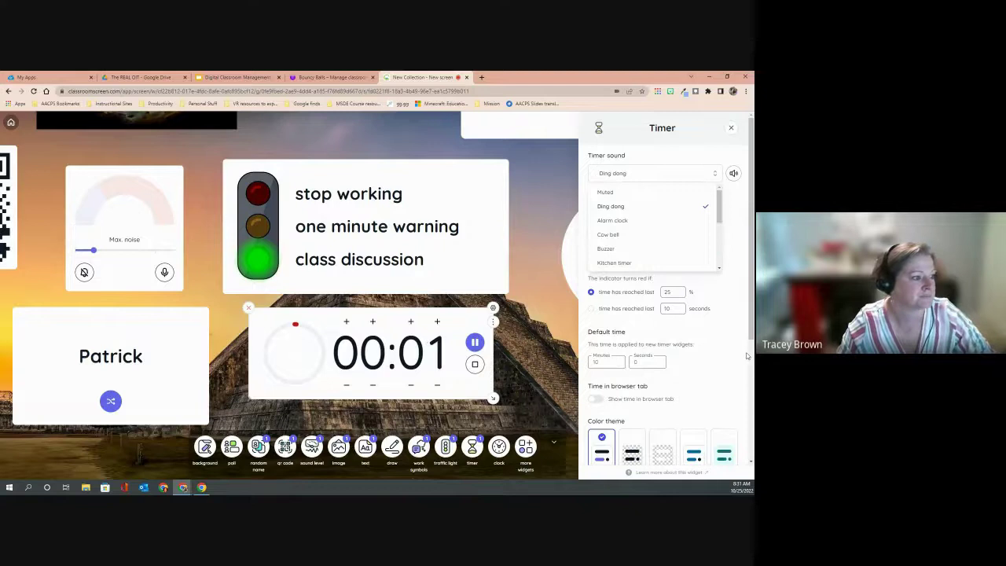
pyautogui.click(717, 355)
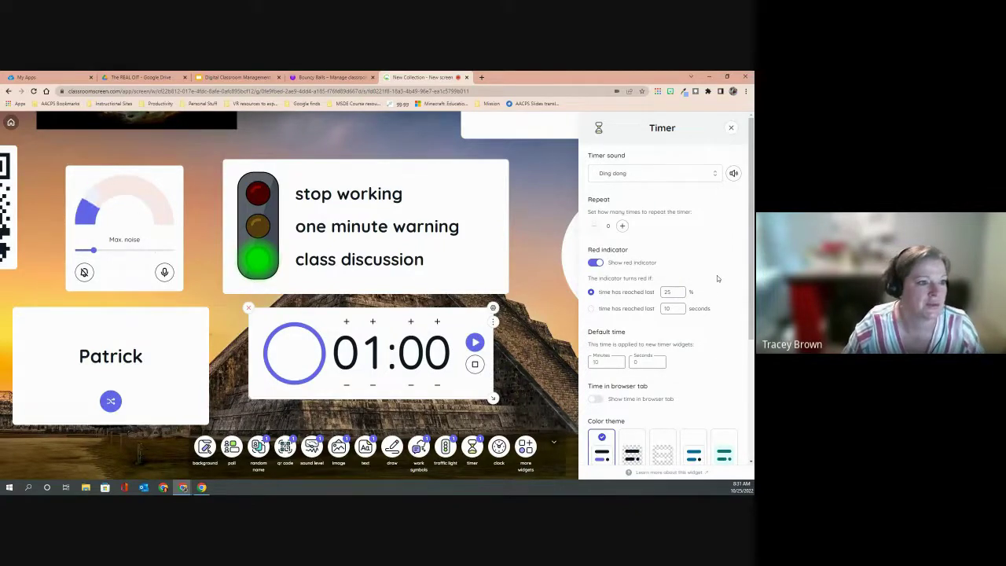
pyautogui.scroll(-2, 717, 279)
pyautogui.scroll(3, 717, 278)
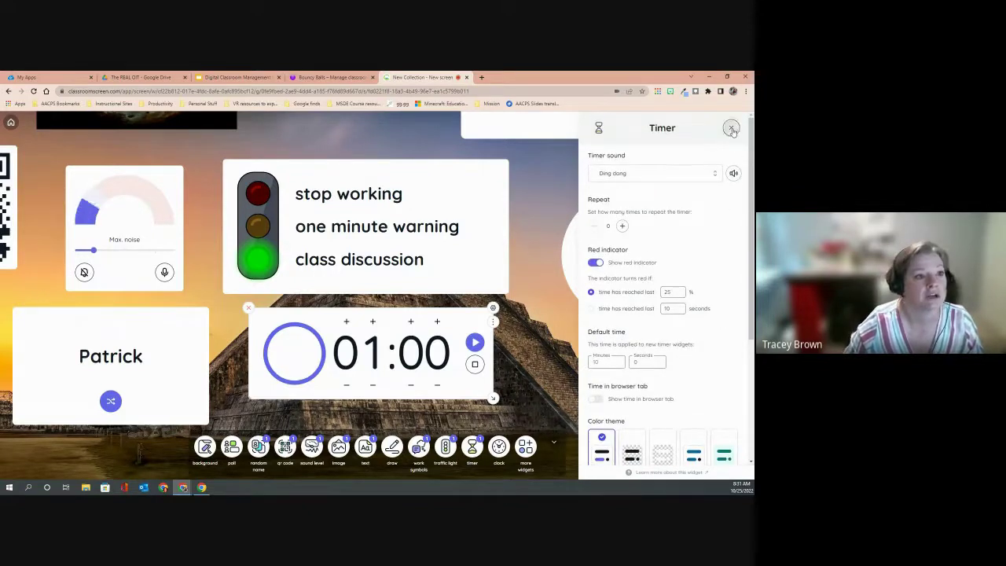
# Close the timer settings and move the timer widget up over the sound level widget
pyautogui.click(731, 128)
pyautogui.moveTo(304, 300); pyautogui.dragTo(98, 124)
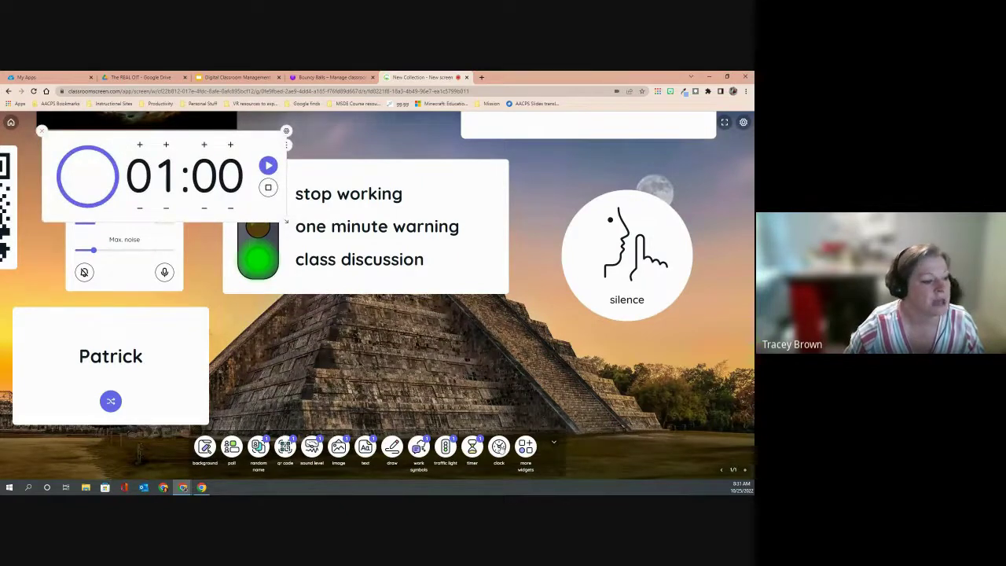
# Try out a clock widget placed over the lower edge of the traffic light widget, and remove it
pyautogui.click(499, 447)
pyautogui.moveTo(636, 309); pyautogui.dragTo(473, 365)
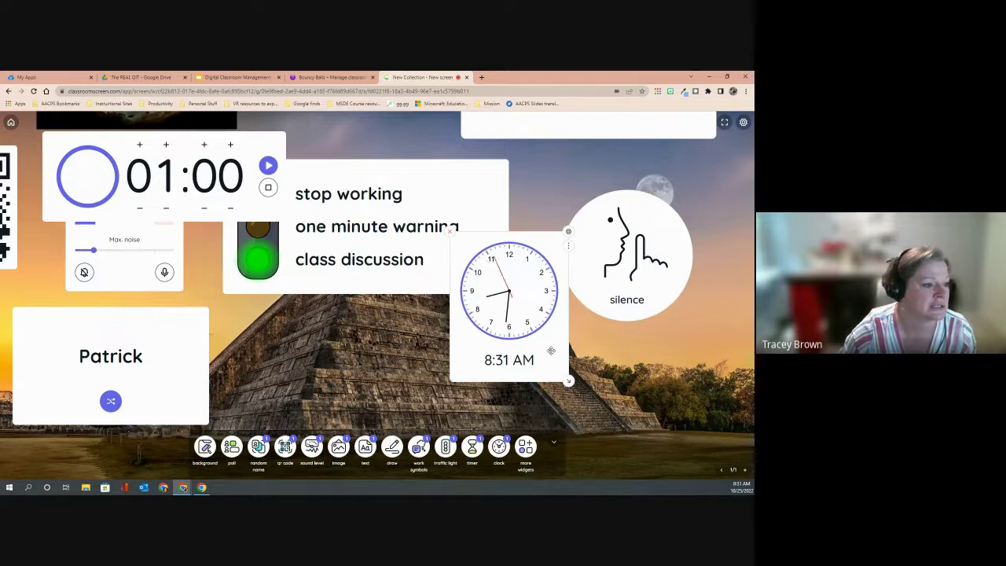
pyautogui.moveTo(551, 350); pyautogui.dragTo(485, 354)
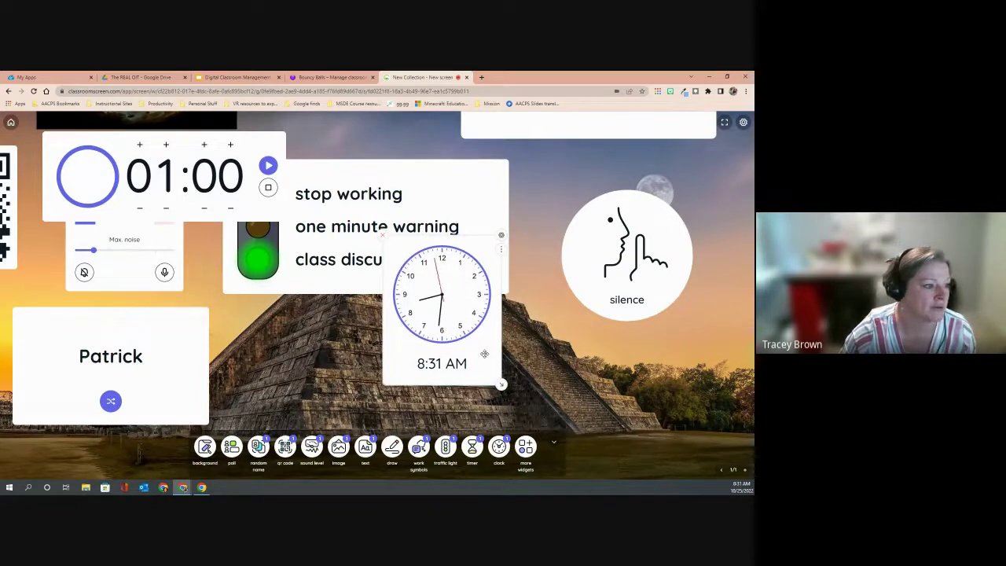
pyautogui.click(384, 237)
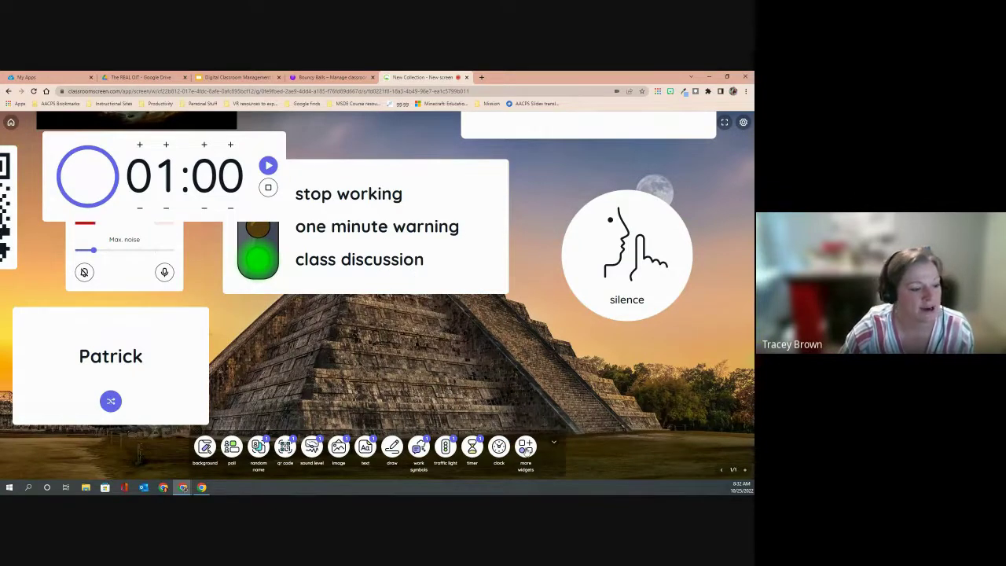
# Try out a slightly enlarged calendar widget from the additional widgets, and remove it
pyautogui.click(525, 447)
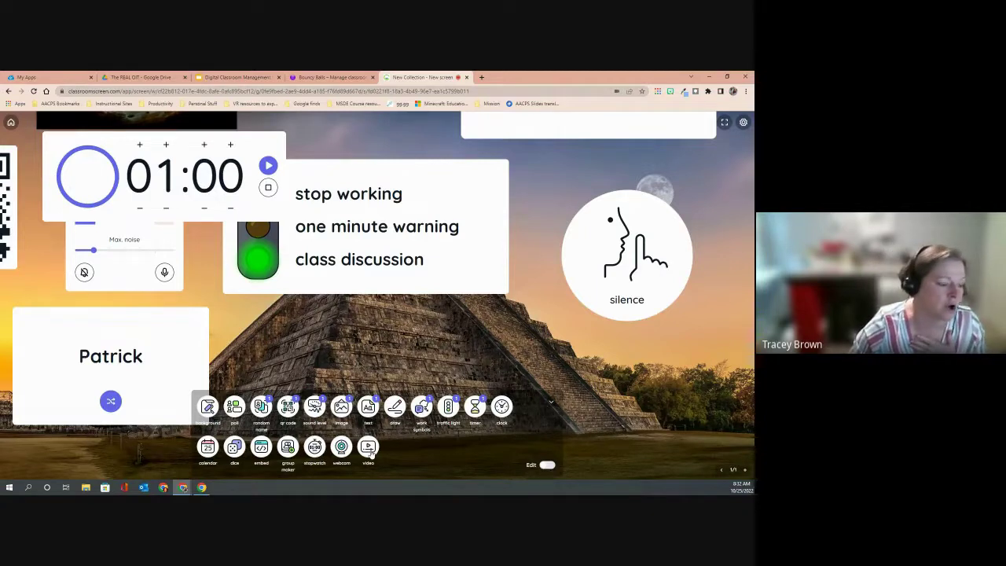
pyautogui.click(209, 448)
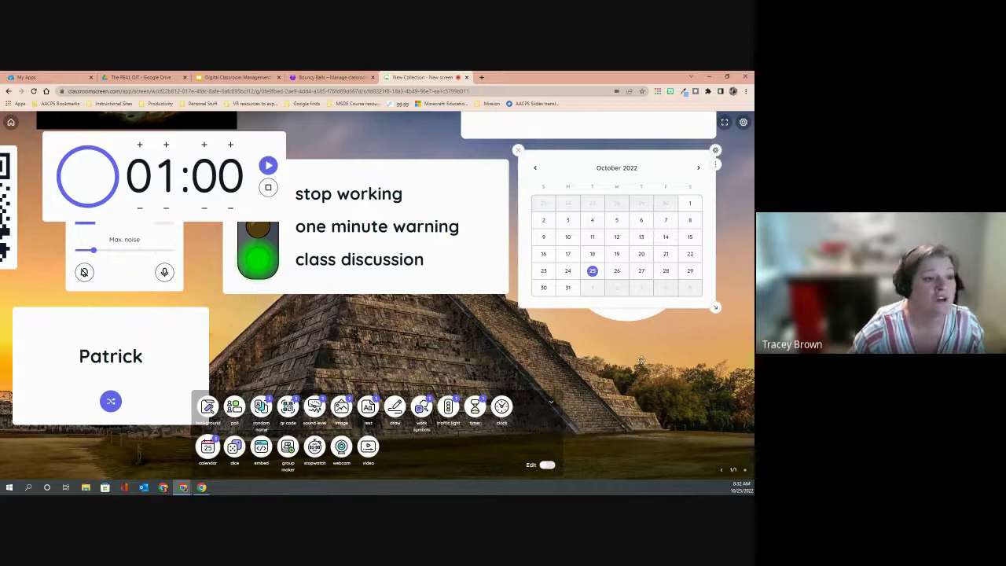
pyautogui.moveTo(716, 309); pyautogui.dragTo(724, 328)
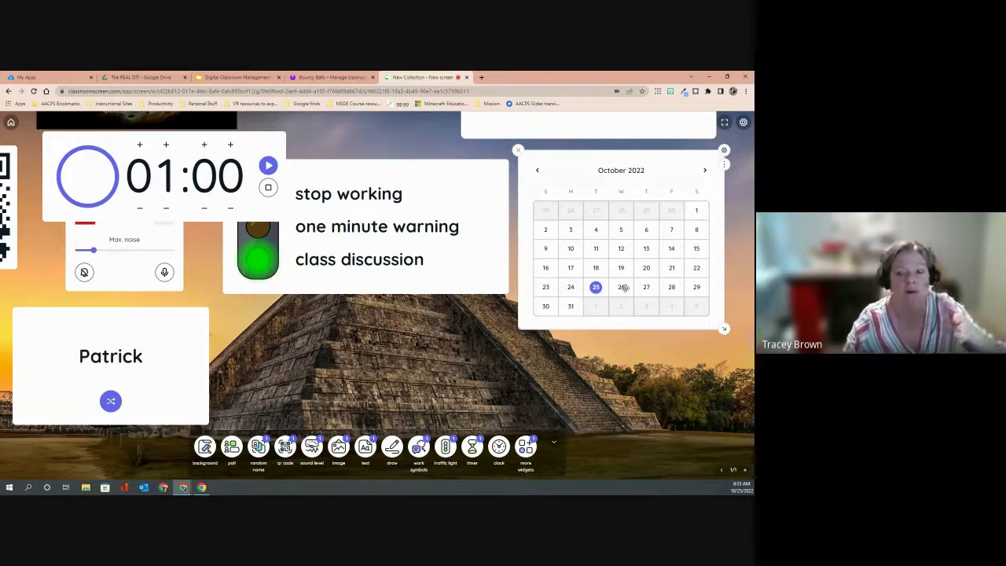
pyautogui.click(519, 152)
# Add a dice widget from the additional widgets
pyautogui.click(523, 448)
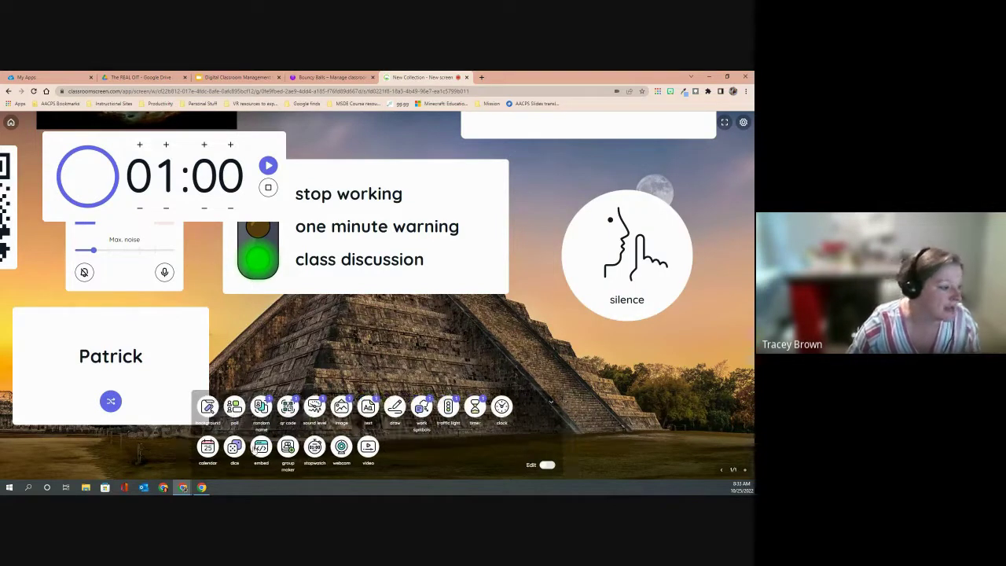
pyautogui.click(234, 448)
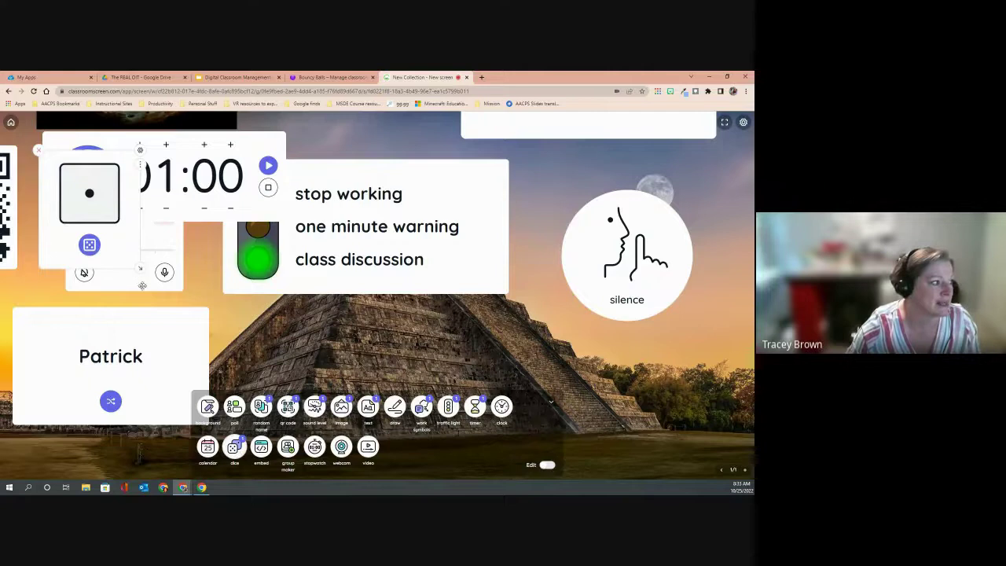
# Move the dice widget off the timer, roll it, and place it over the traffic light widget's text
pyautogui.moveTo(121, 265); pyautogui.dragTo(546, 297)
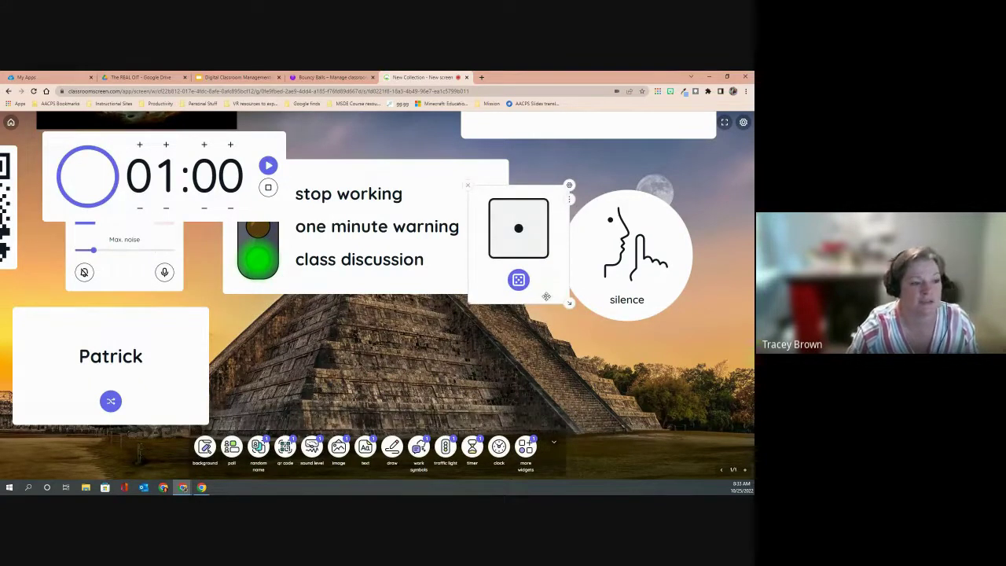
pyautogui.click(518, 280)
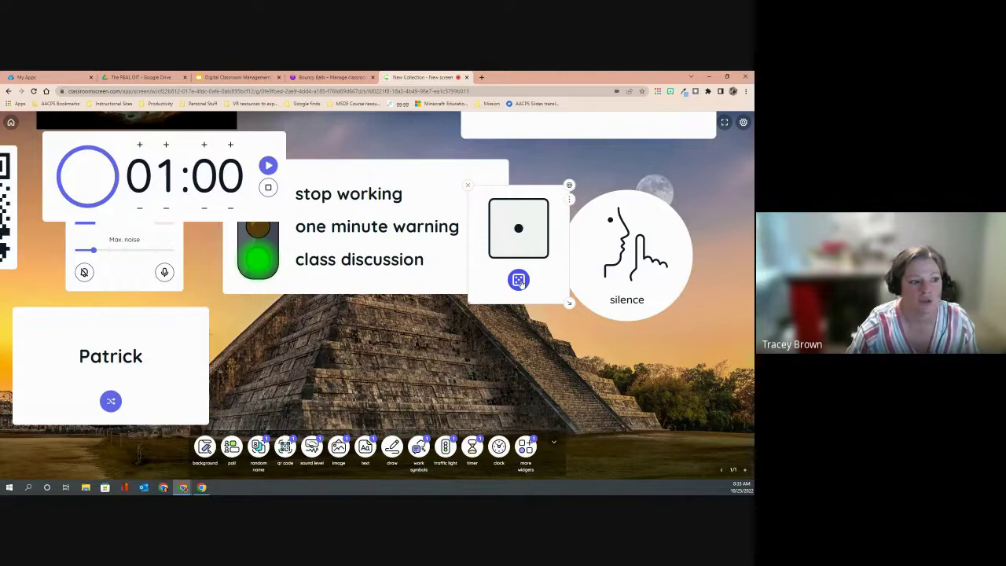
pyautogui.click(519, 281)
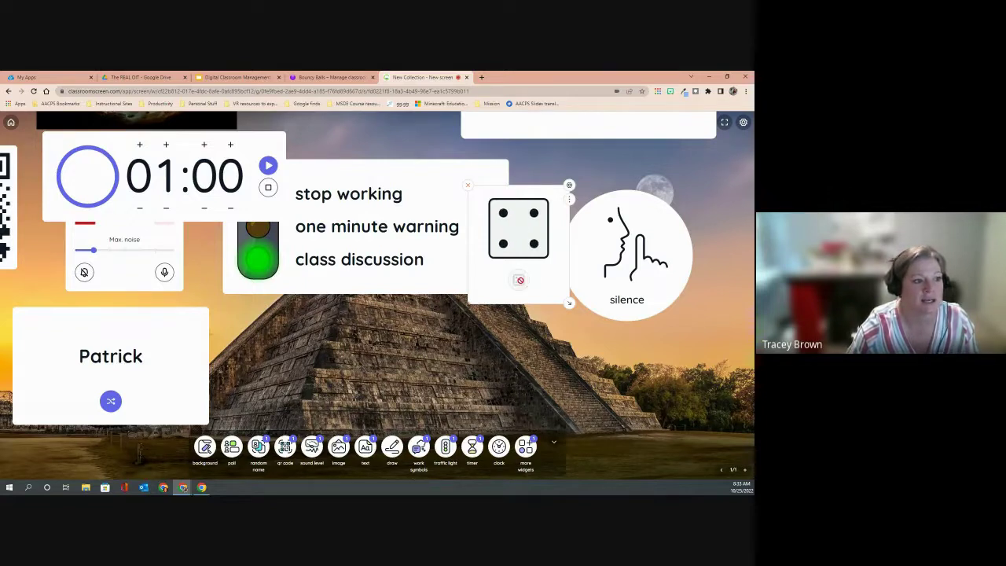
pyautogui.moveTo(564, 228); pyautogui.dragTo(455, 218)
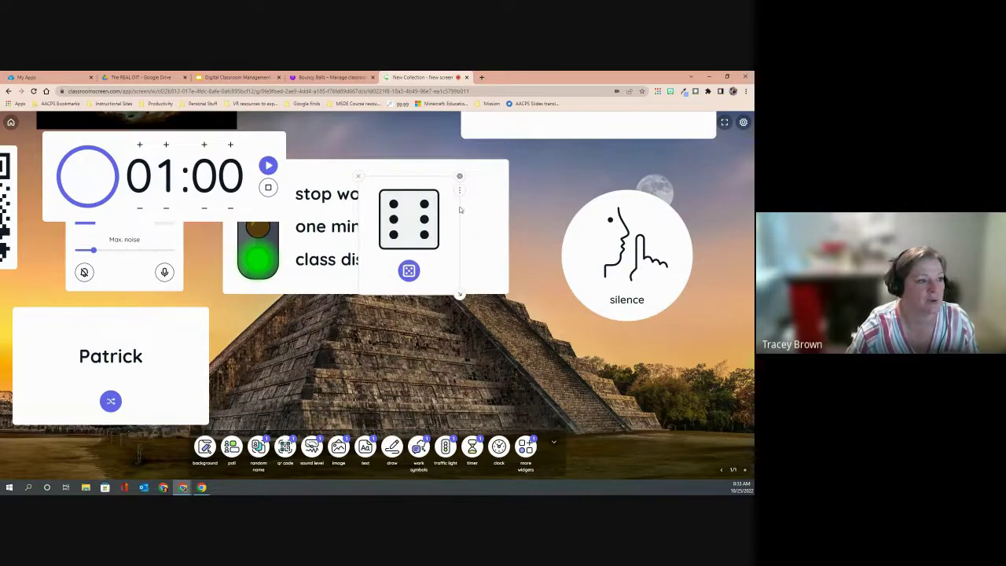
# Try the two-dice, three-dice and +6 options in the dice widget's settings, rolling the two dice
pyautogui.click(459, 178)
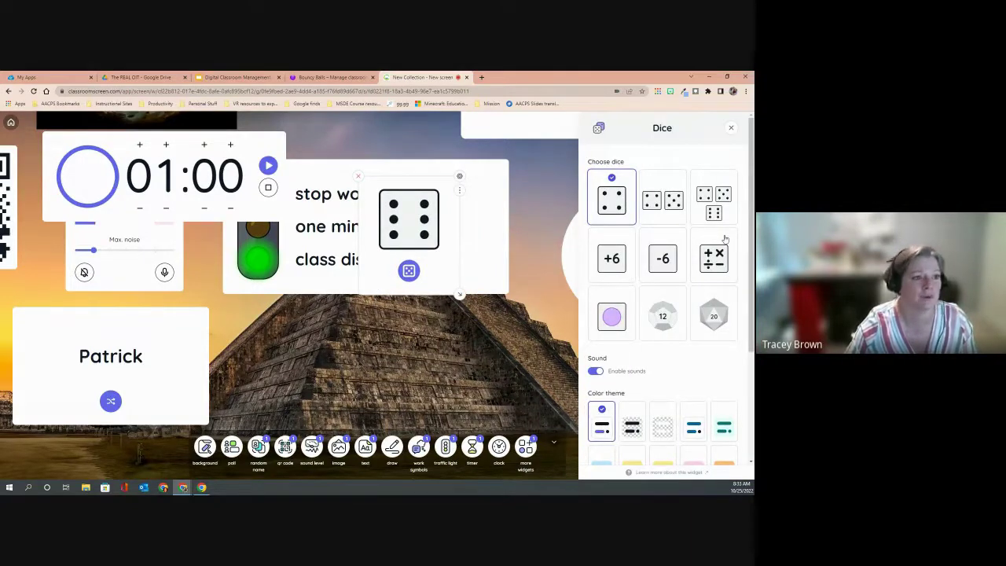
pyautogui.click(662, 218)
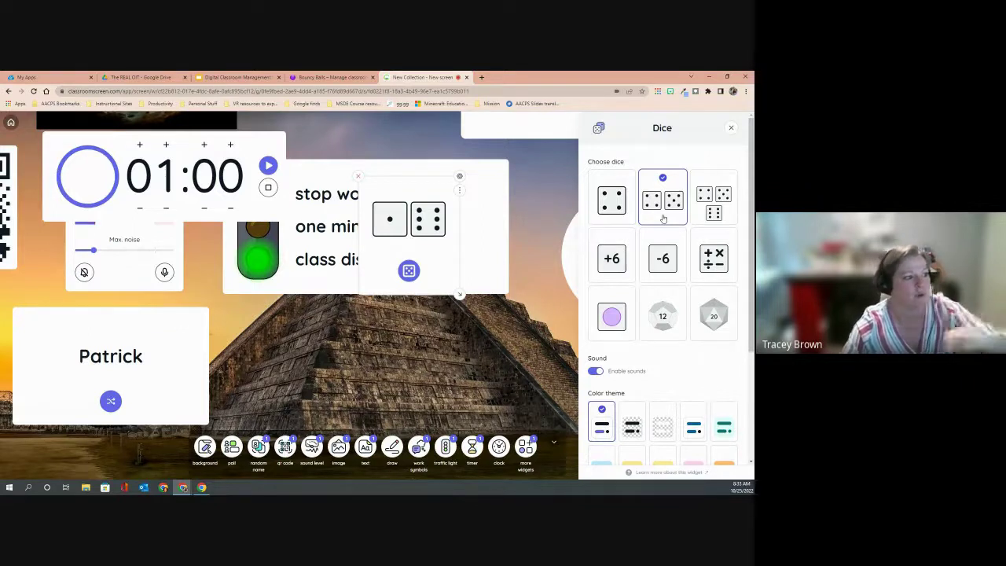
pyautogui.click(408, 271)
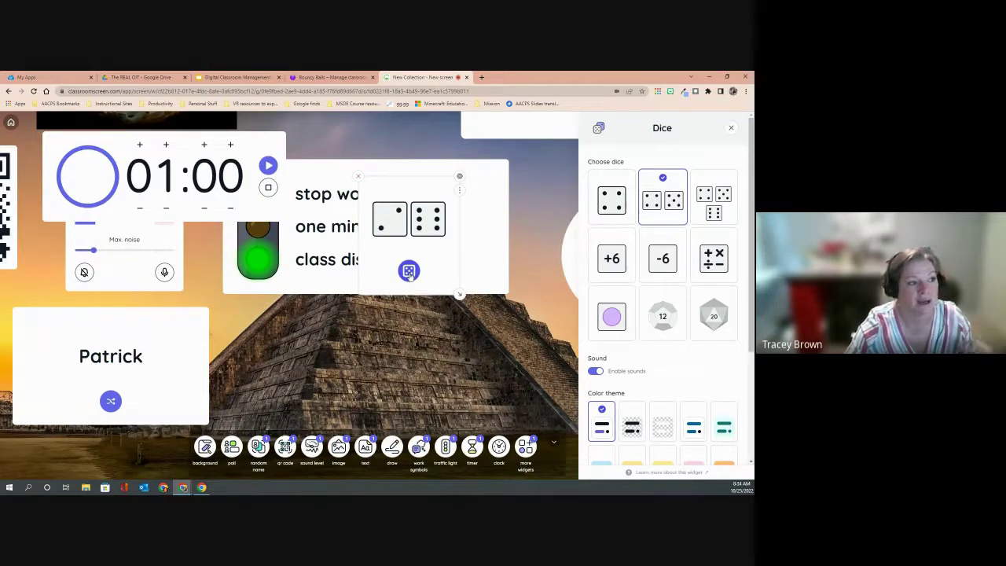
pyautogui.click(710, 206)
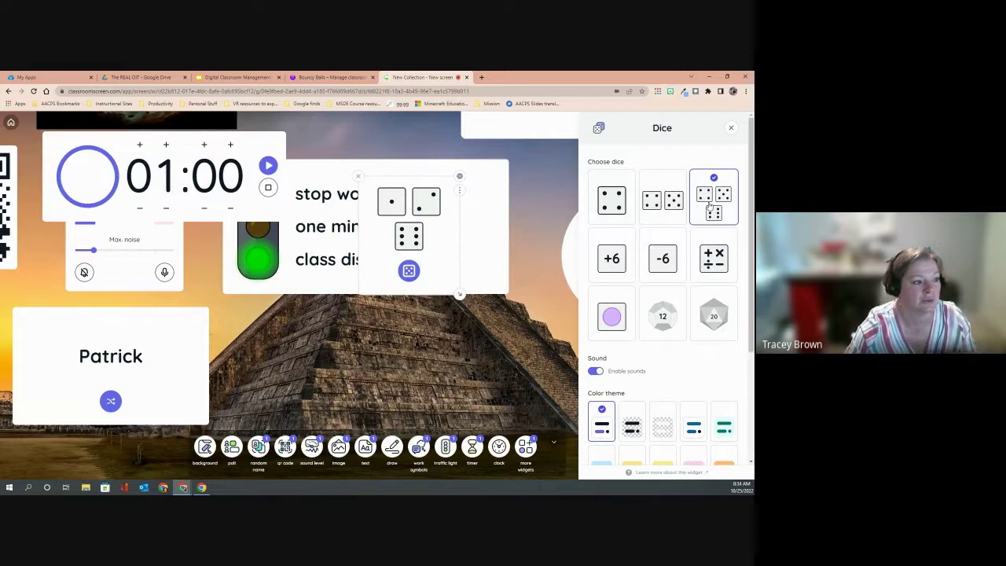
pyautogui.click(614, 267)
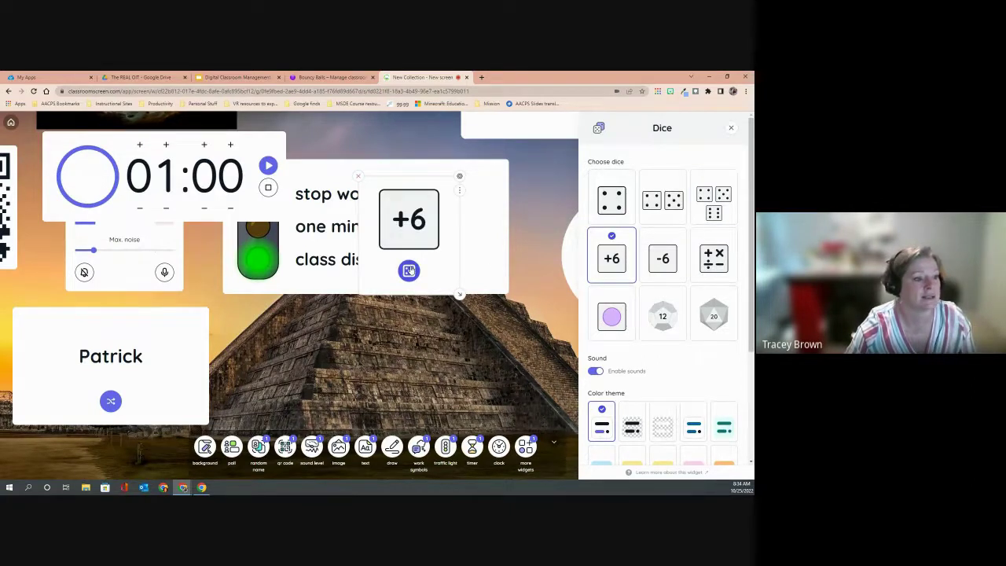
# Check the dice widget's extra options and set the widget to the arithmetic operator die
pyautogui.click(459, 177)
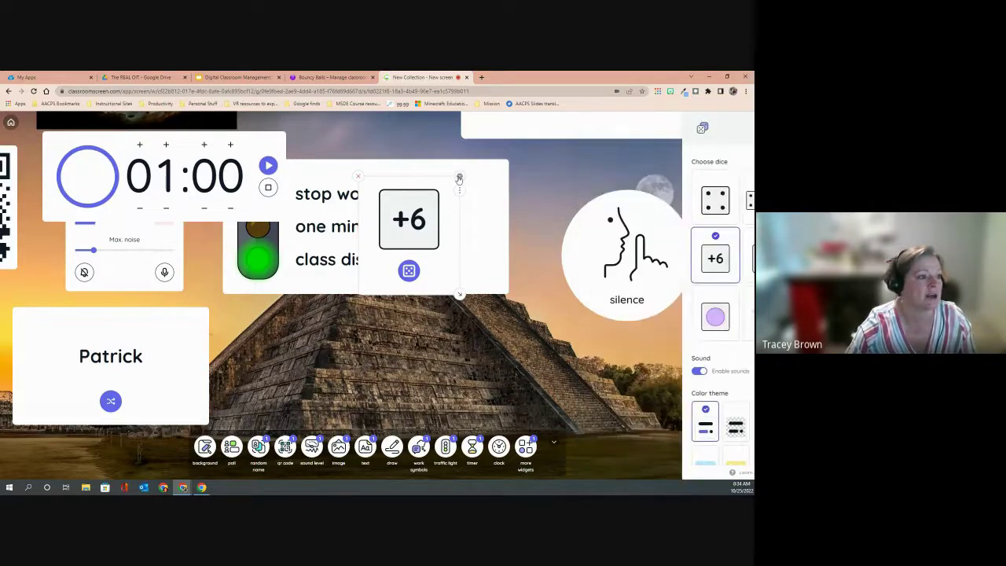
pyautogui.click(459, 191)
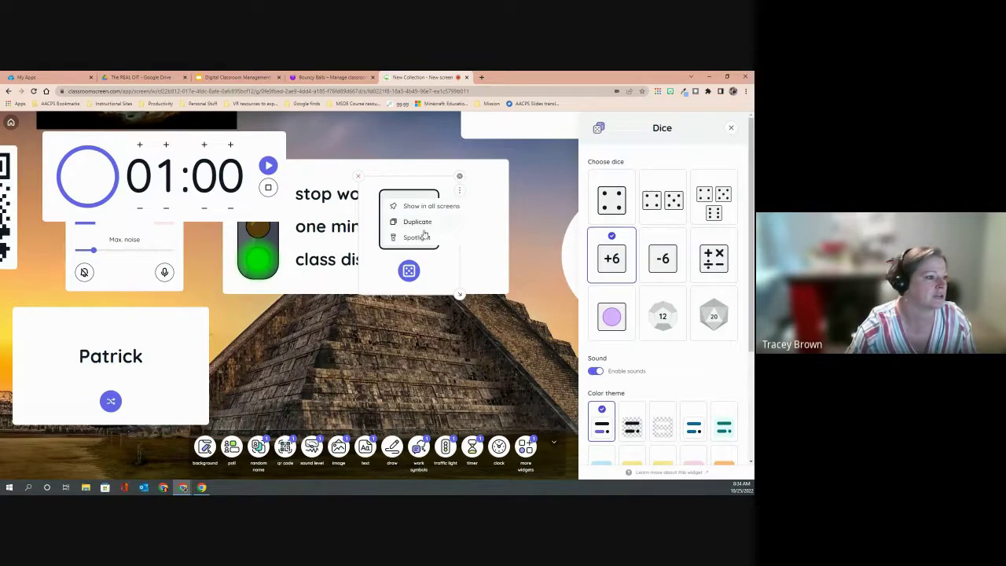
pyautogui.click(459, 190)
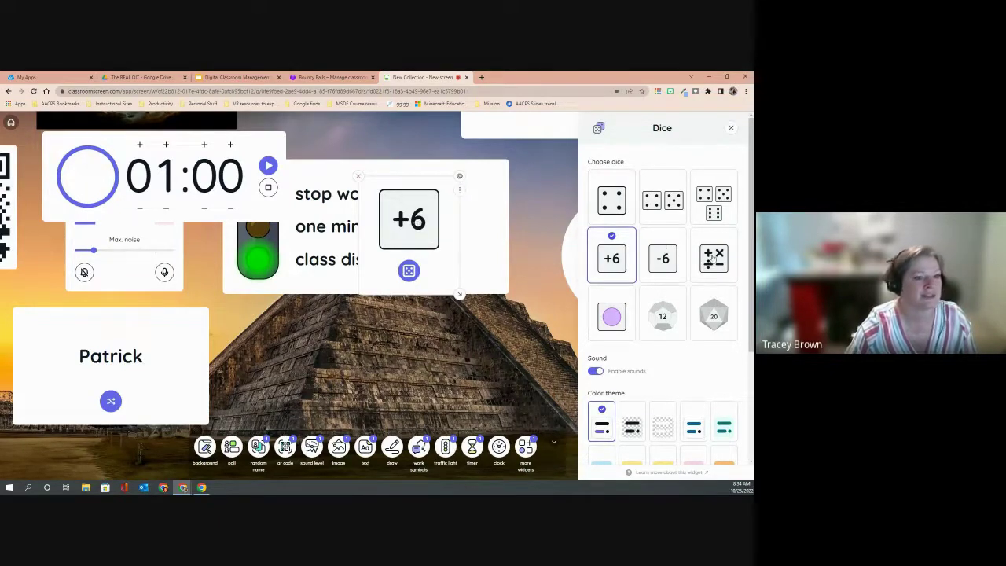
pyautogui.click(714, 259)
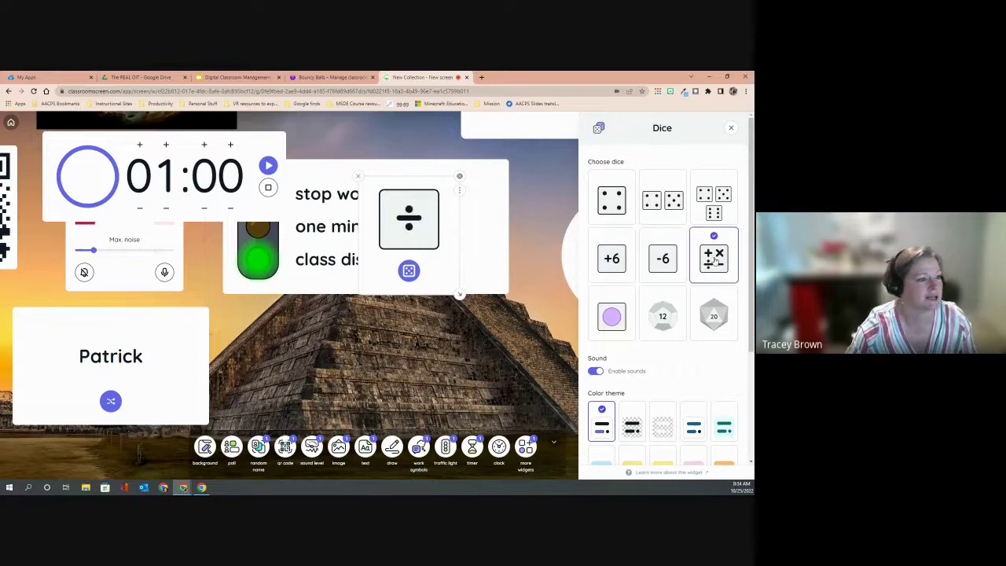
# Move the operator die below the traffic light widget and remove the traffic light widget
pyautogui.moveTo(369, 278); pyautogui.dragTo(425, 364)
pyautogui.click(407, 190)
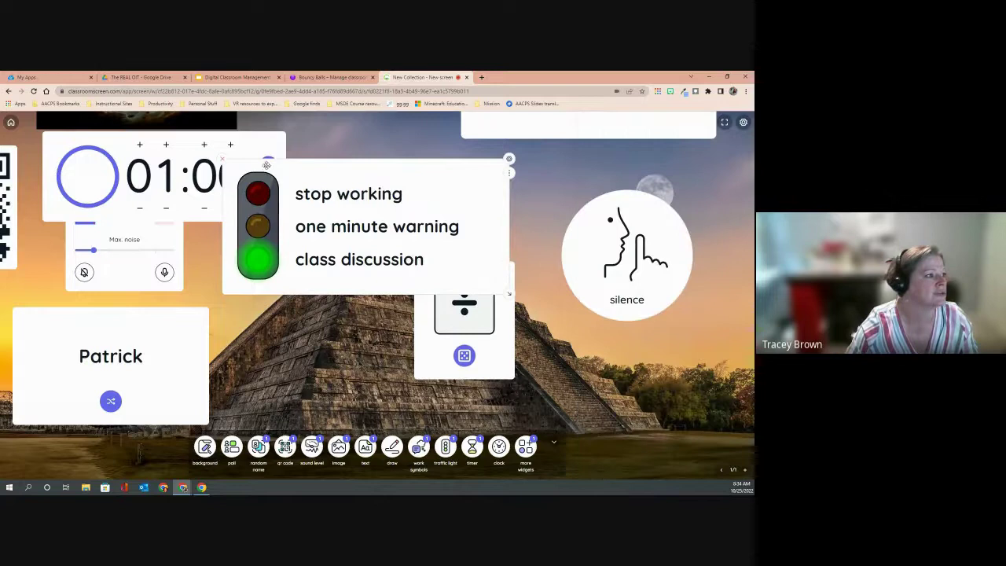
pyautogui.press('Delete')
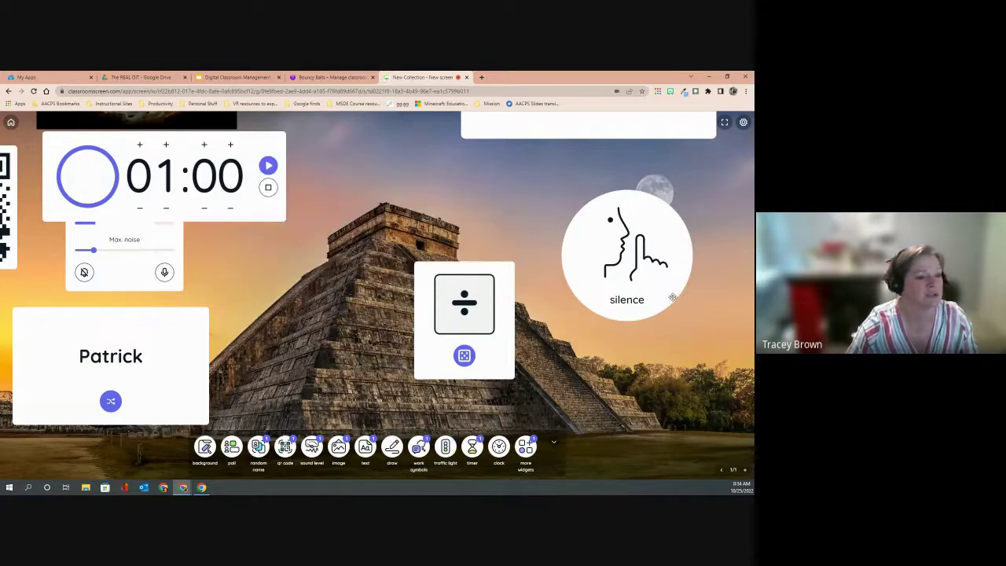
# Add a second dice widget, place it directly before the operator die, and open its settings
pyautogui.click(526, 448)
pyautogui.click(234, 446)
pyautogui.moveTo(112, 239); pyautogui.dragTo(400, 257)
pyautogui.click(399, 257)
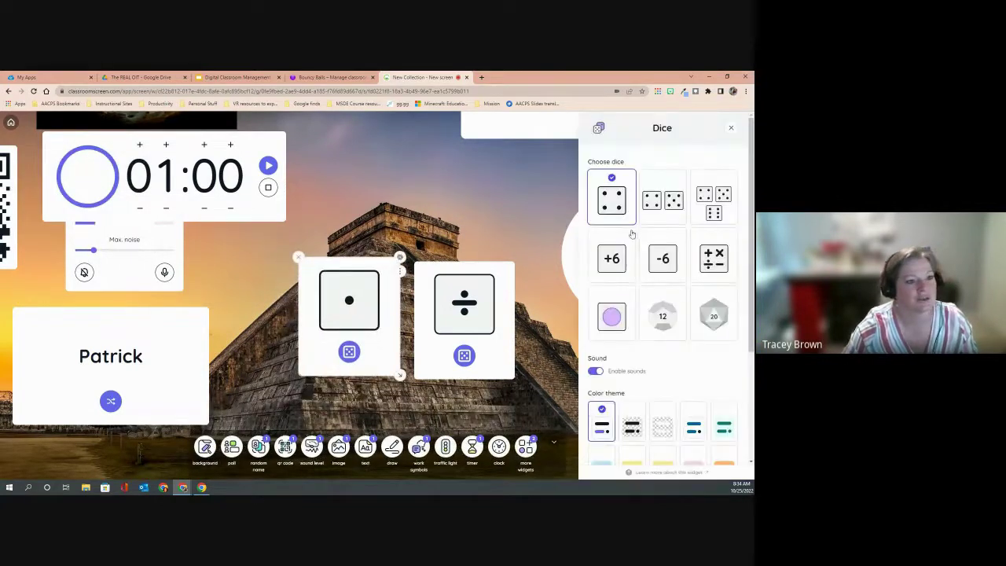
# Duplicate the single-die widget and place the copy after the operator die, overlapping the silence symbol
pyautogui.click(399, 270)
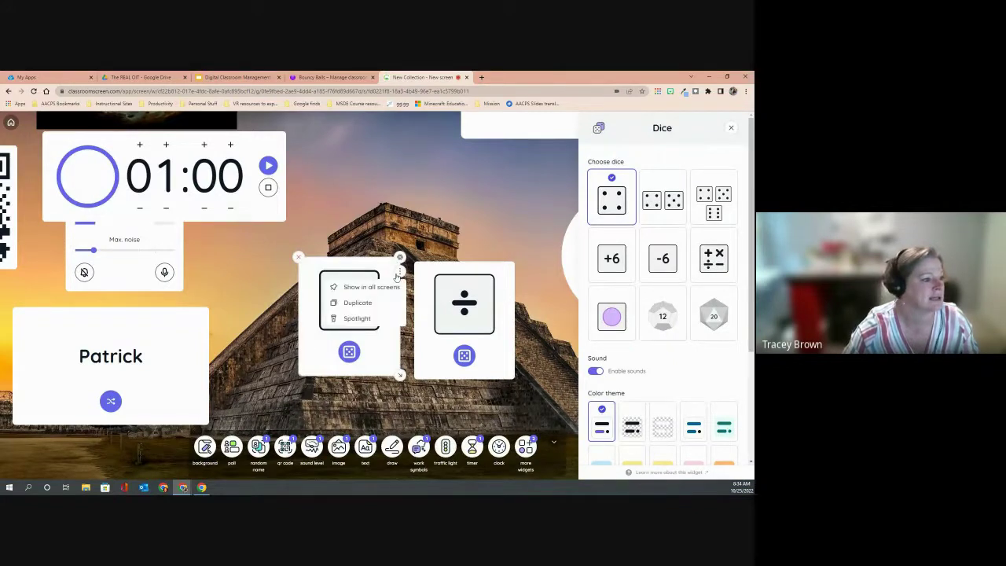
pyautogui.click(362, 307)
pyautogui.moveTo(392, 316); pyautogui.dragTo(621, 303)
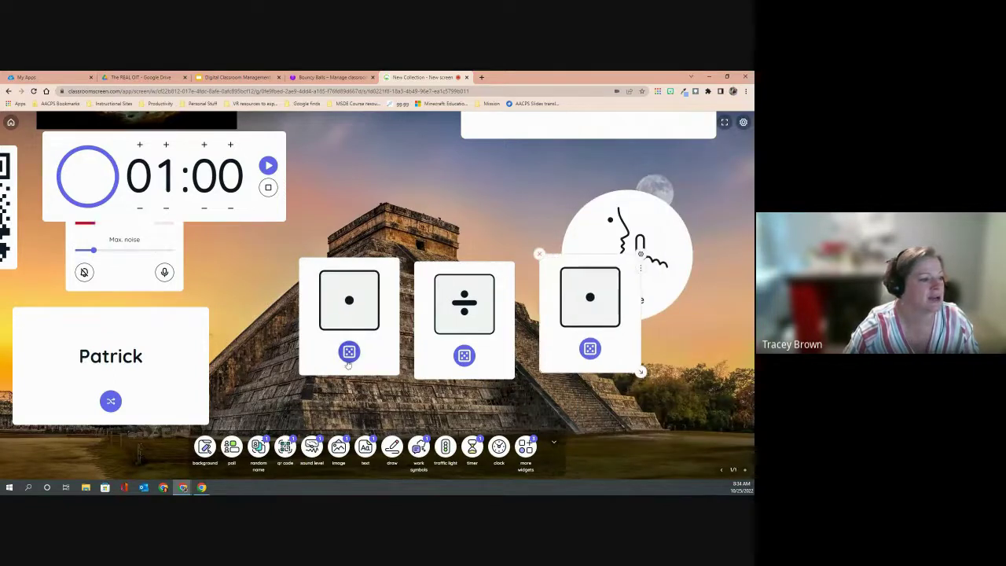
# Roll the first number die, the operator die and the second number die to make a calculation
pyautogui.click(349, 353)
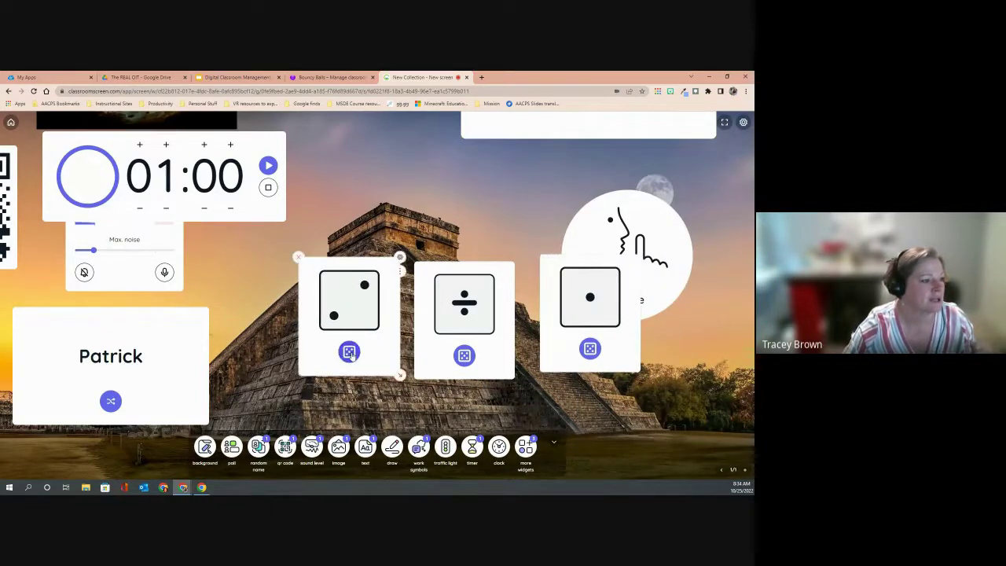
pyautogui.click(464, 355)
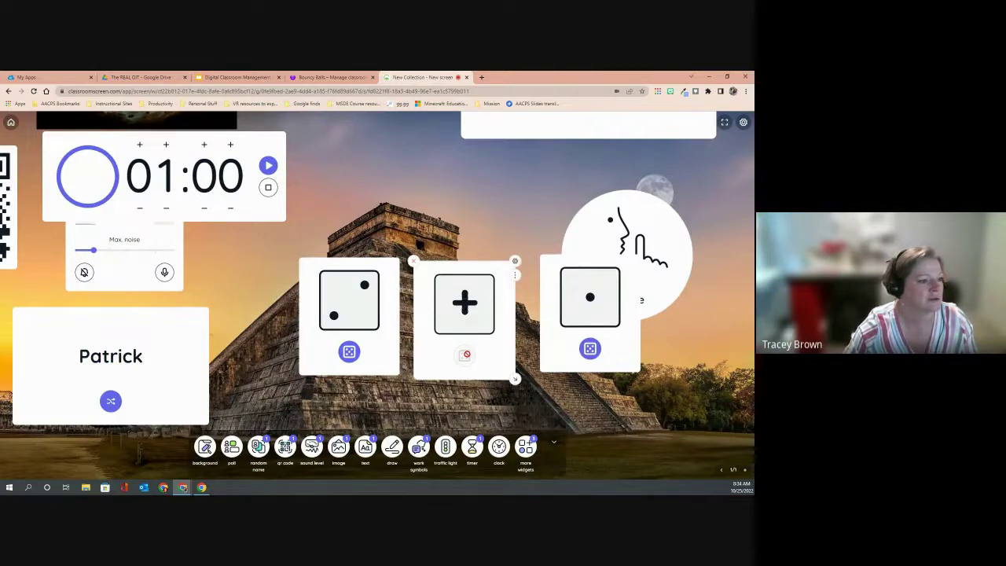
pyautogui.click(590, 349)
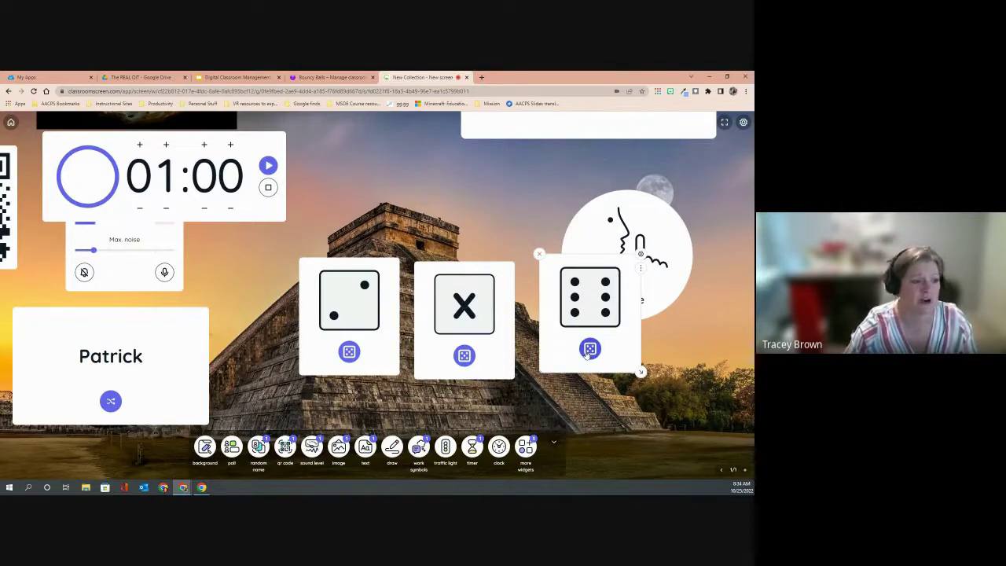
# Remove all three dice widgets from the screen
pyautogui.click(539, 254)
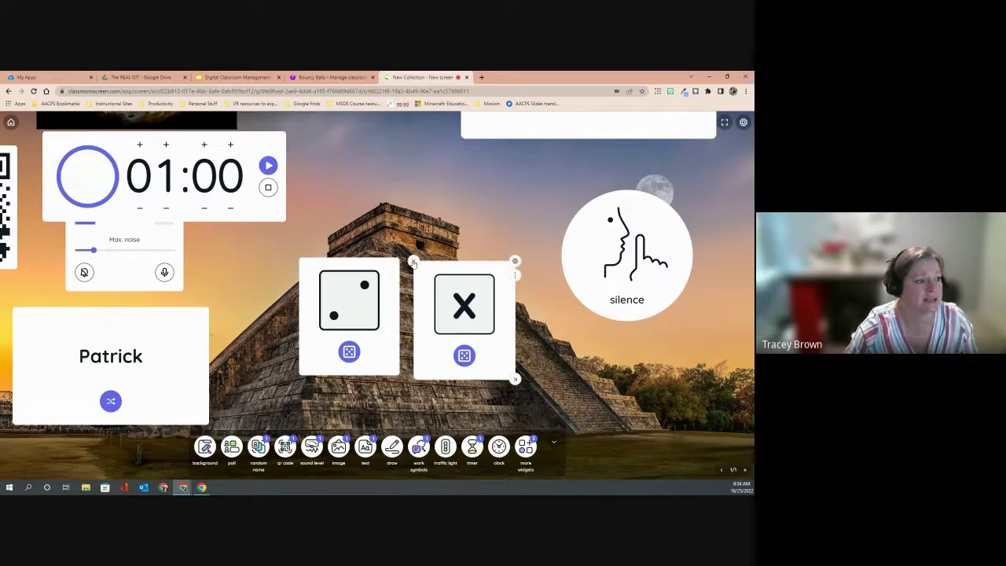
pyautogui.click(413, 261)
pyautogui.click(298, 259)
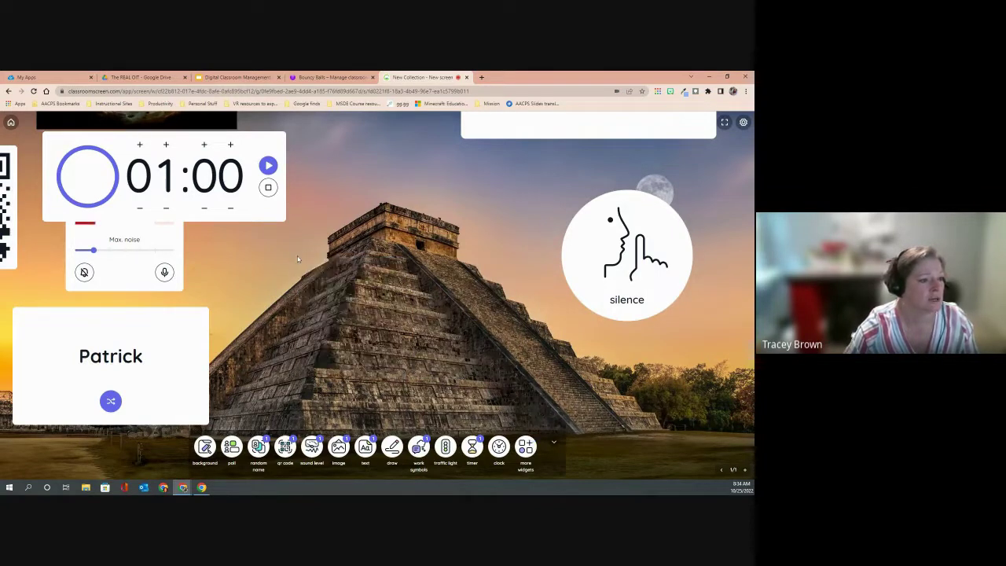
# Add a group maker widget from the additional widgets and assign it the 1st Period name list
pyautogui.click(525, 446)
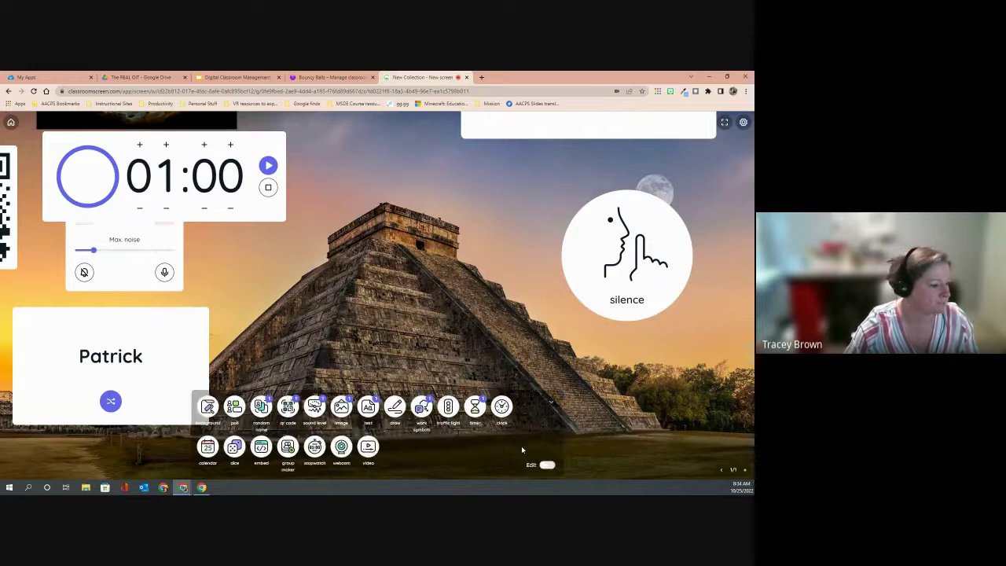
pyautogui.click(287, 448)
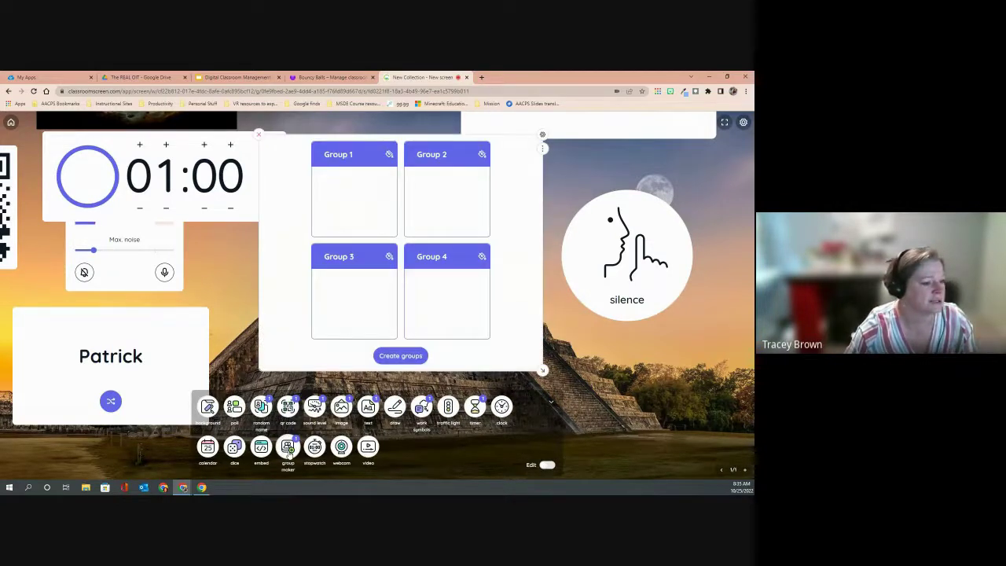
pyautogui.click(542, 135)
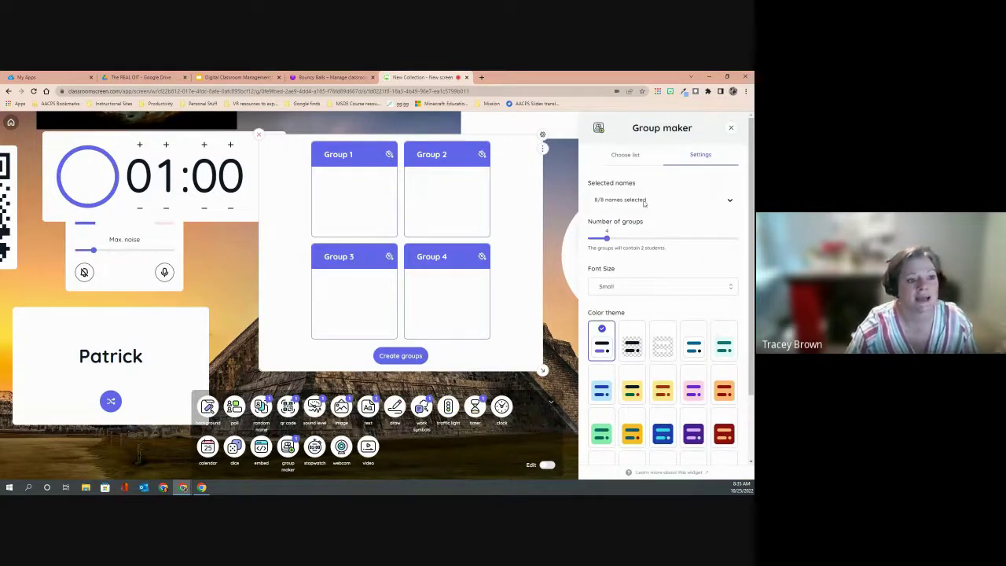
pyautogui.click(635, 157)
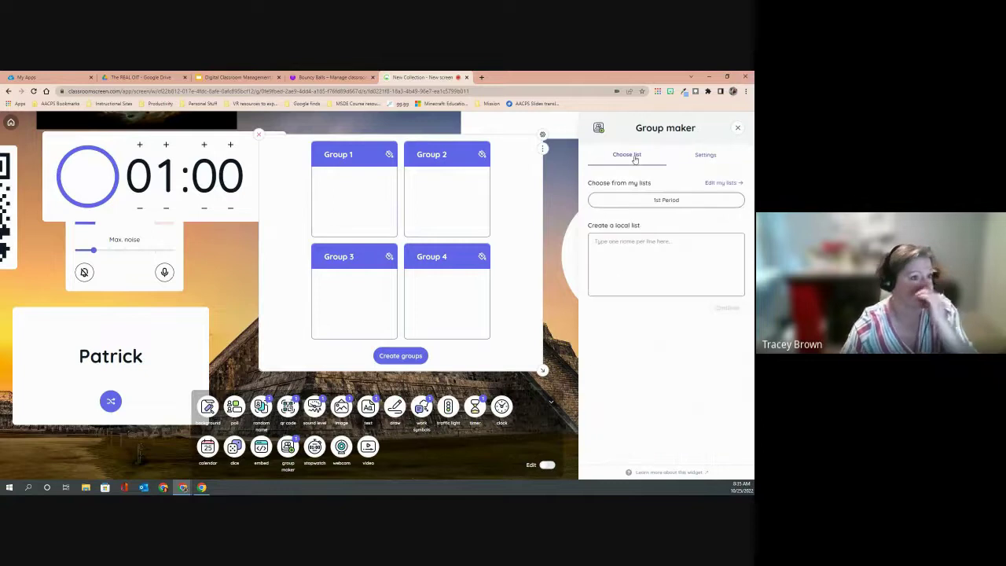
pyautogui.click(656, 201)
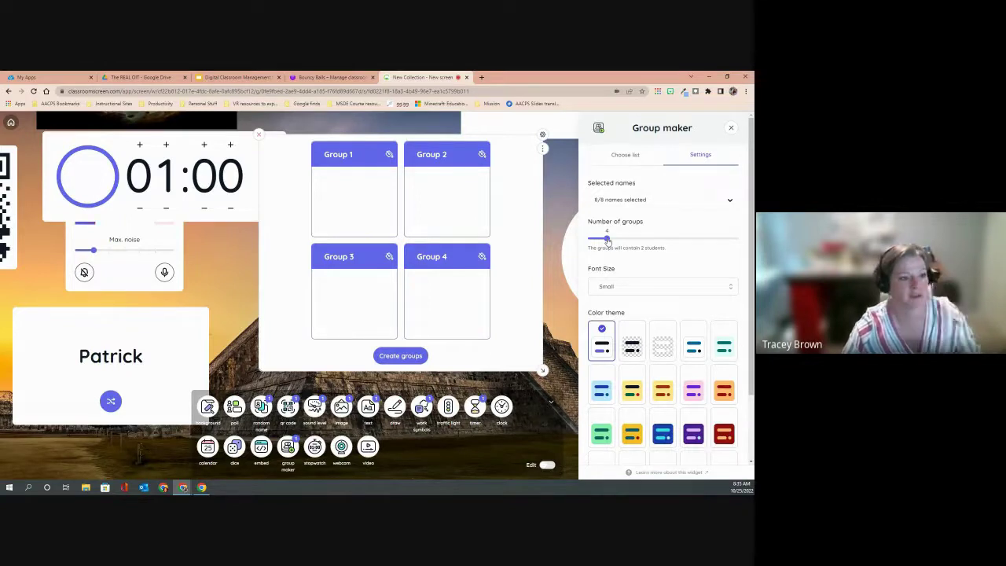
# Create the four groups from the selected names and shuffle them once
pyautogui.click(403, 357)
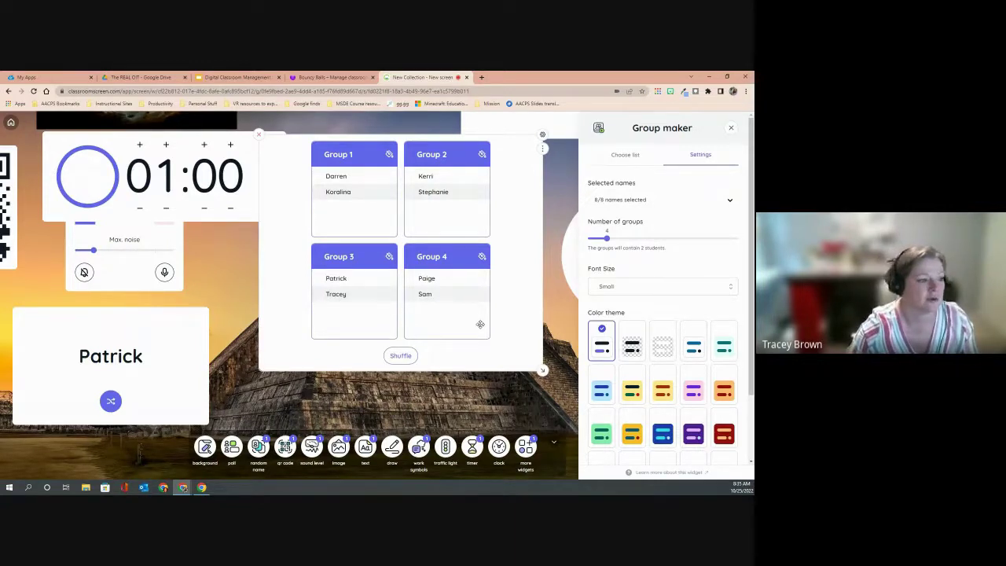
pyautogui.click(400, 357)
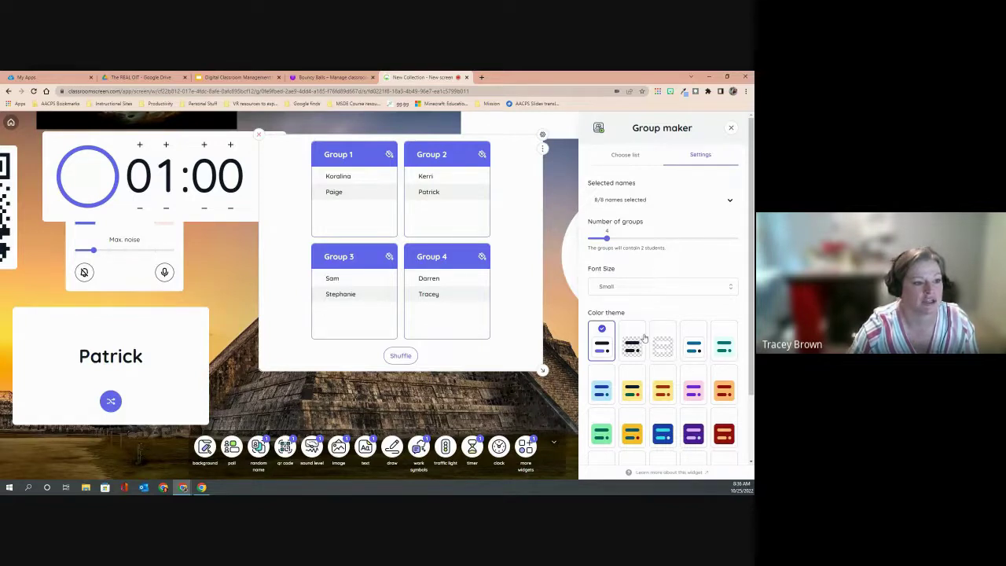
# Look through the group maker's color themes and font size options without choosing a new one
pyautogui.scroll(-2, 666, 401)
pyautogui.scroll(2, 660, 330)
pyautogui.click(660, 287)
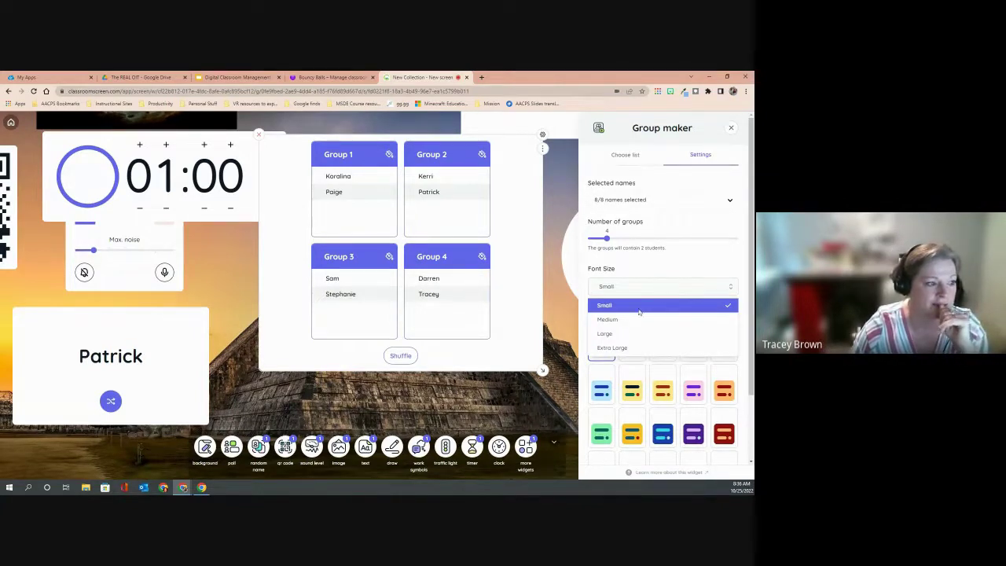
pyautogui.click(487, 361)
# Close the group maker settings and rearrange the group maker, silence and timer widgets so the timer overlaps the upper groups
pyautogui.moveTo(488, 364); pyautogui.dragTo(528, 384)
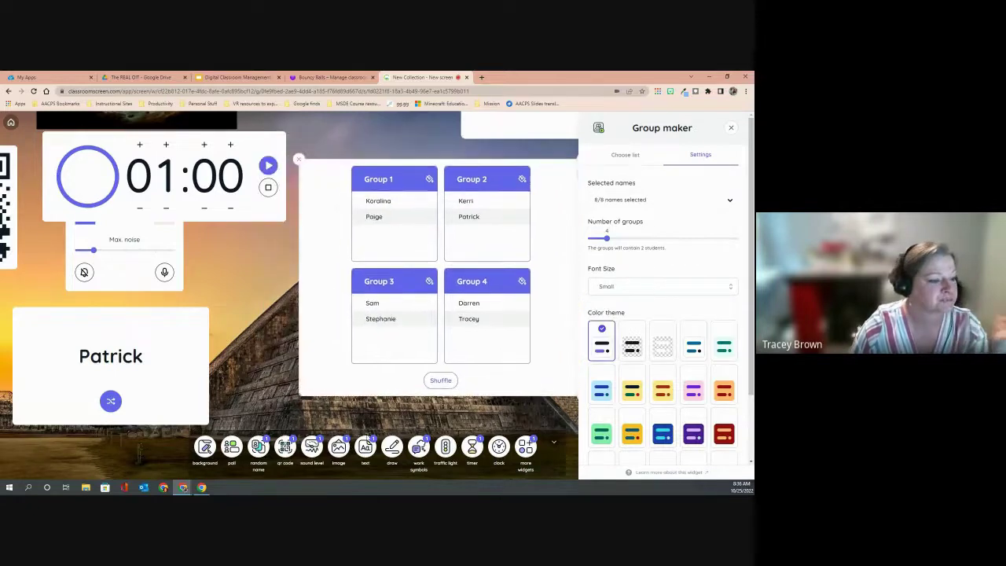
pyautogui.click(315, 424)
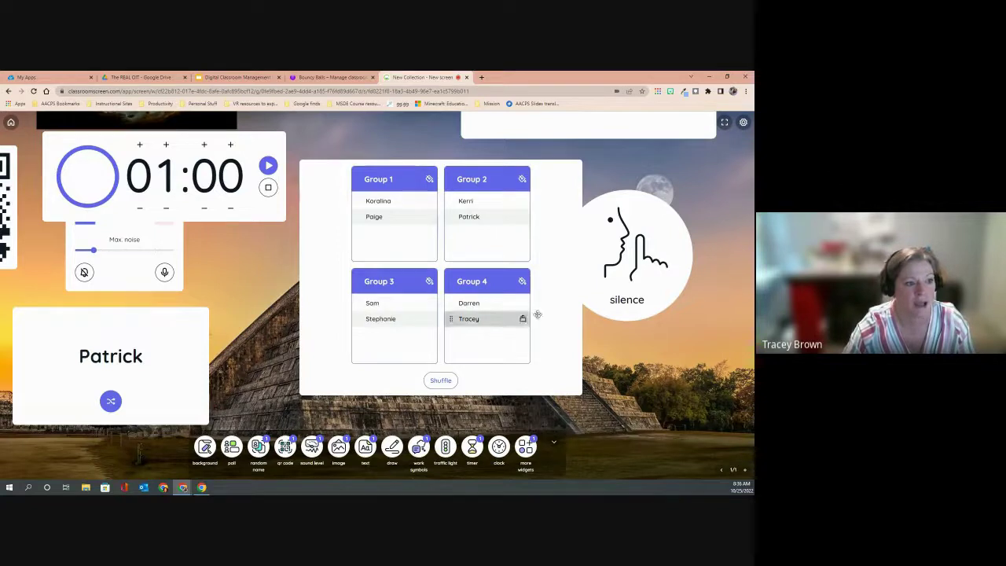
pyautogui.moveTo(600, 295); pyautogui.dragTo(639, 316)
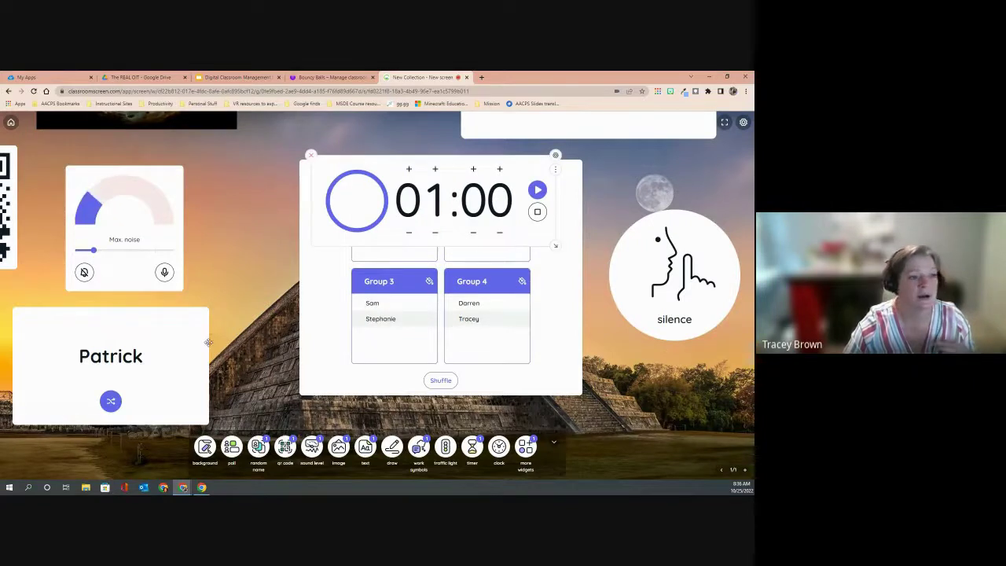
# Switch to the Digital Classroom Management tools presentation in Google Slides
pyautogui.click(259, 78)
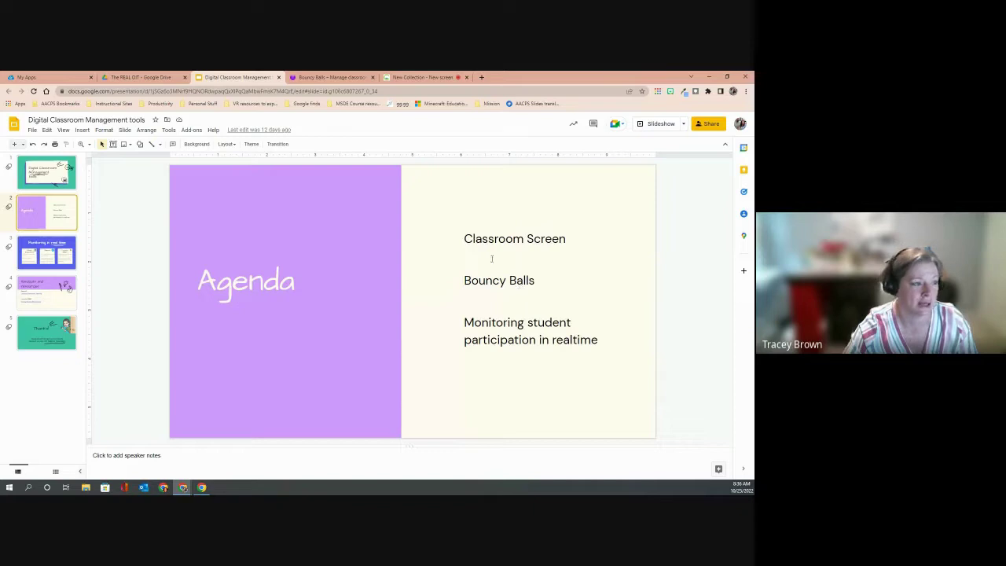
# Switch to the Bouncy Balls site, begin bouncing, and turn on the microphone with access allowed
pyautogui.click(342, 81)
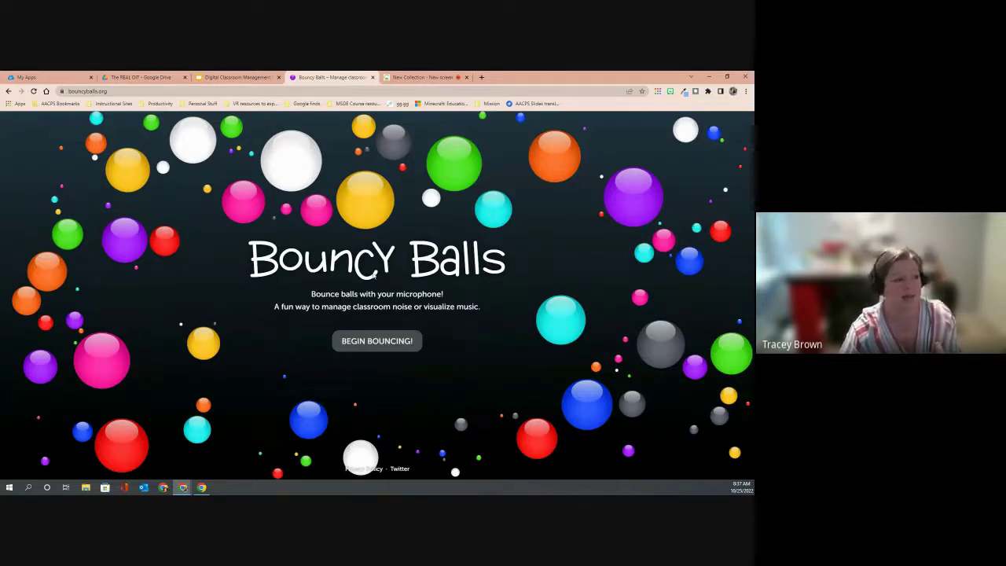
pyautogui.click(377, 341)
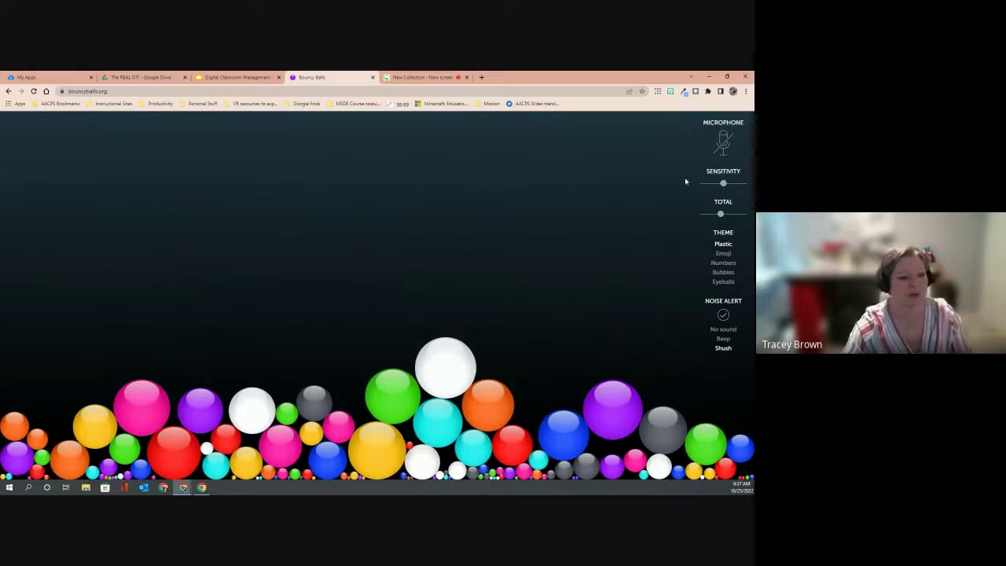
pyautogui.click(723, 141)
pyautogui.click(133, 136)
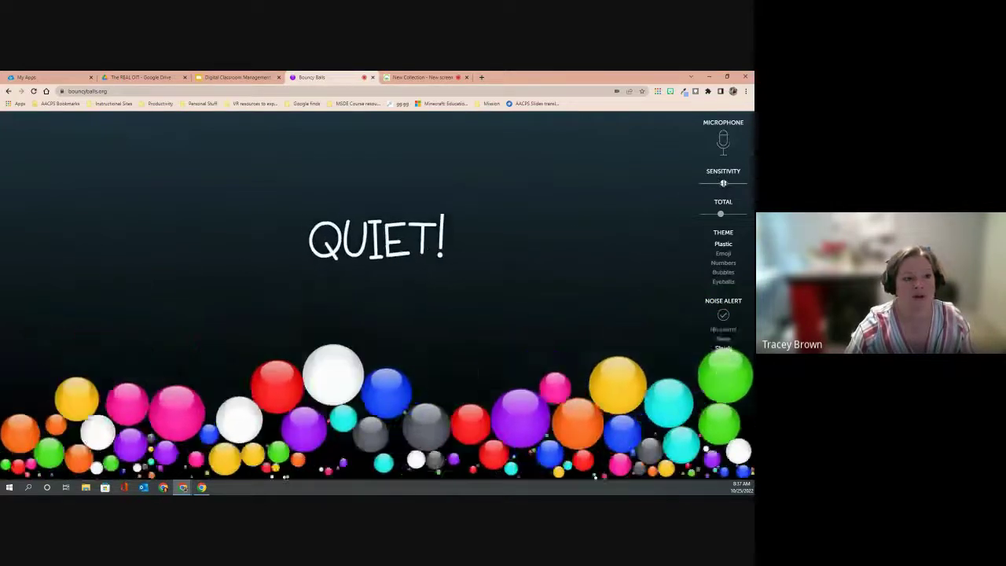
# Try different microphone sensitivity levels, reduce the total number of balls, and set the noise alert to No sound
pyautogui.moveTo(723, 183); pyautogui.dragTo(733, 183)
pyautogui.moveTo(733, 183); pyautogui.dragTo(711, 184)
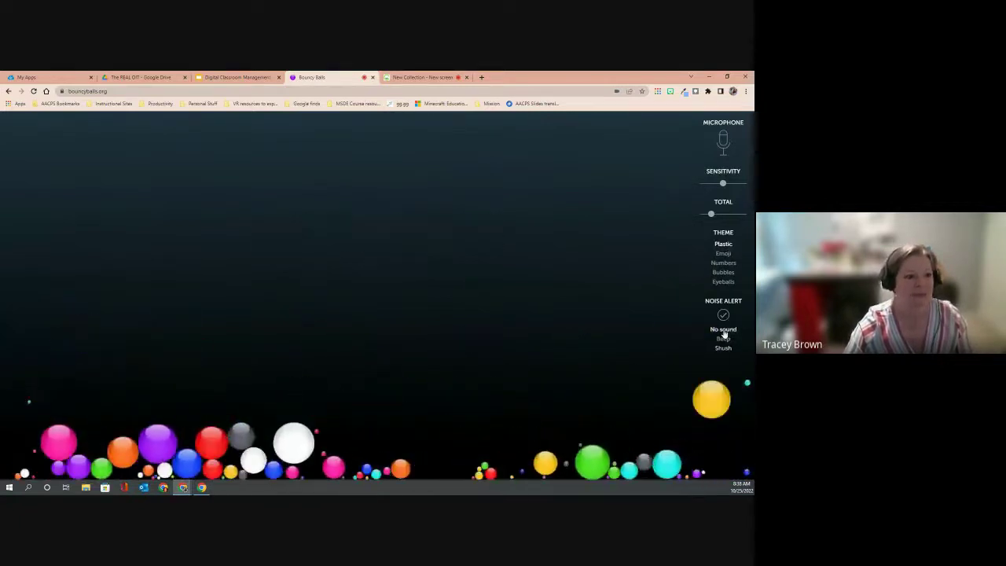
# Try the Emoji, Numbers and Bubbles themes, settle on Eyeballs, and turn the microphone off
pyautogui.click(723, 253)
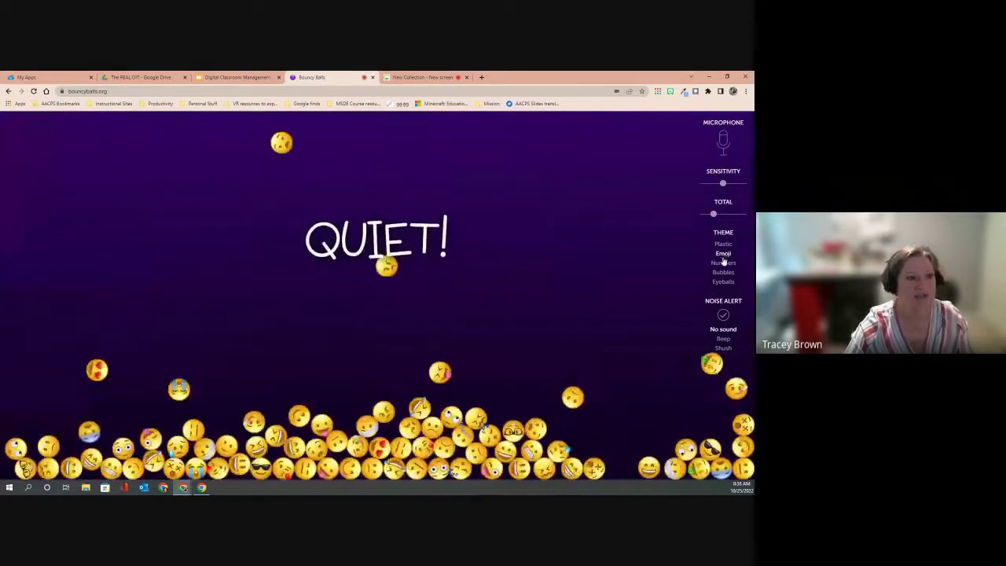
pyautogui.click(723, 262)
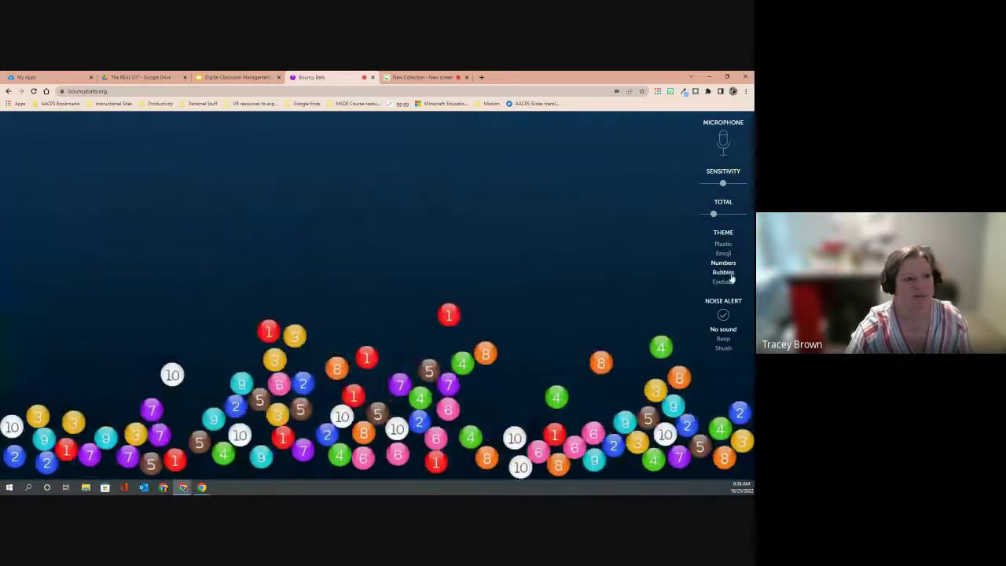
pyautogui.click(730, 273)
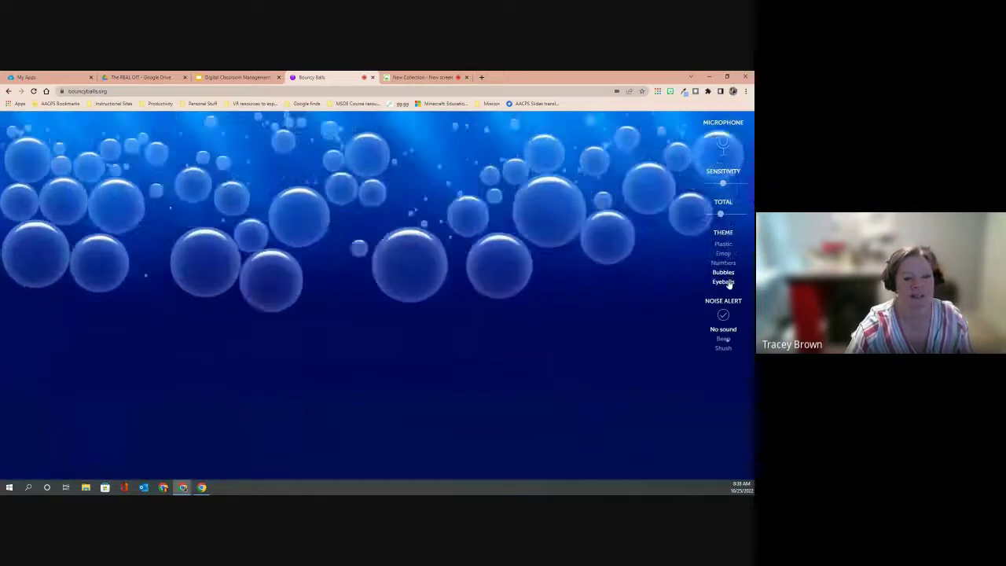
pyautogui.click(729, 282)
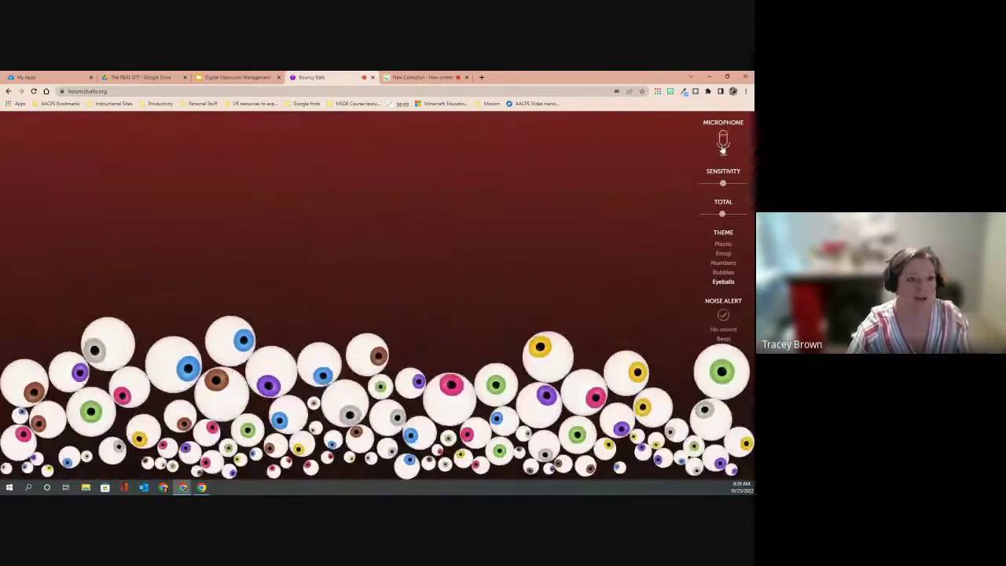
pyautogui.click(723, 145)
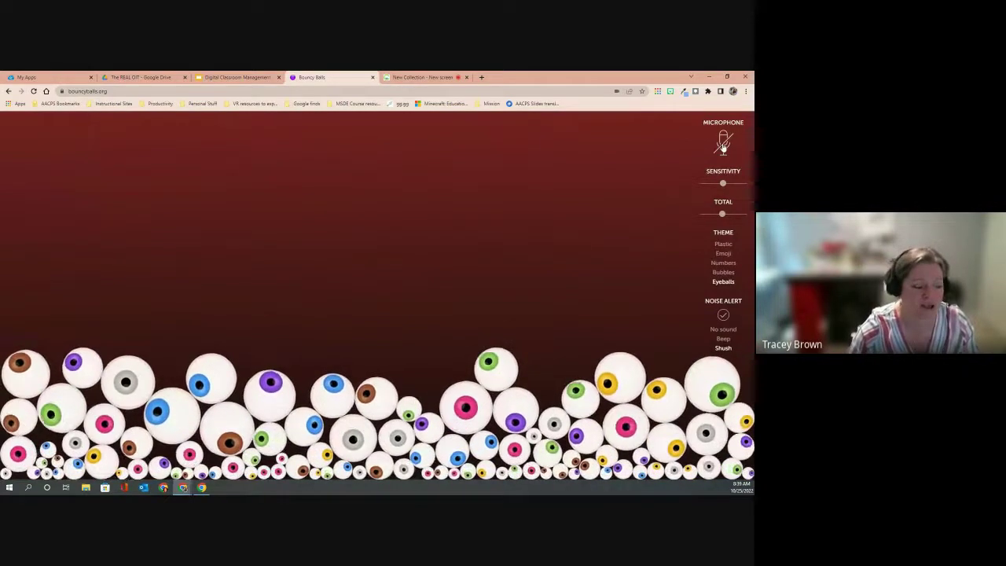
# Look back at the Classroomscreen widgets and return to Bouncy Balls
pyautogui.click(424, 78)
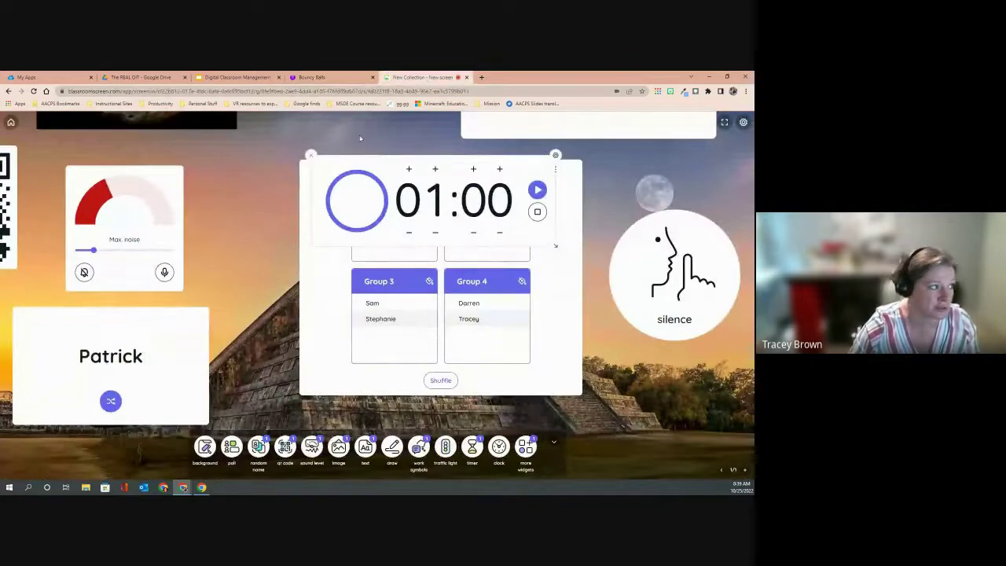
pyautogui.click(330, 78)
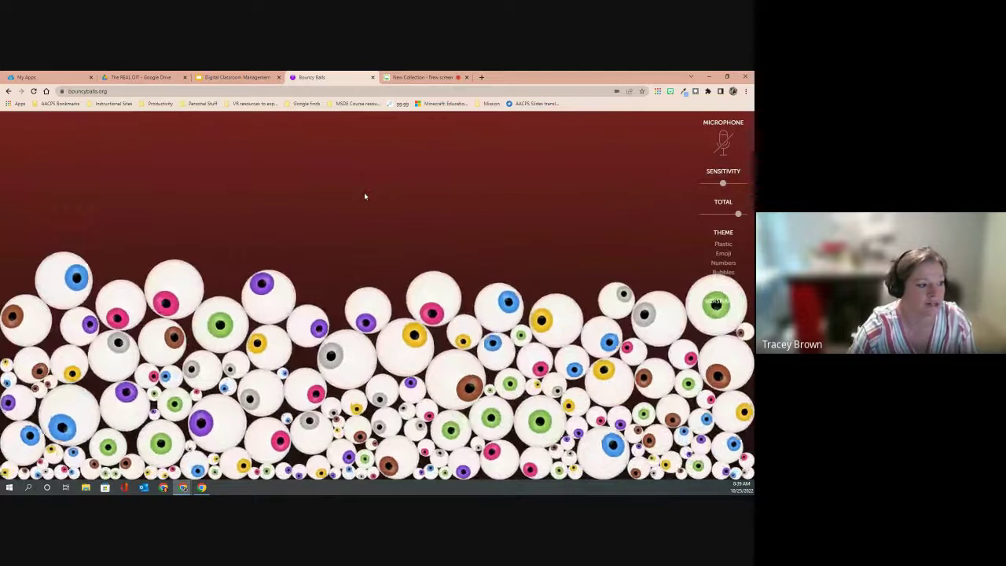
# Return to the Digital Classroom Management tools presentation in Google Slides and start the slideshow from the "Monitoring in real time" slide
pyautogui.click(226, 79)
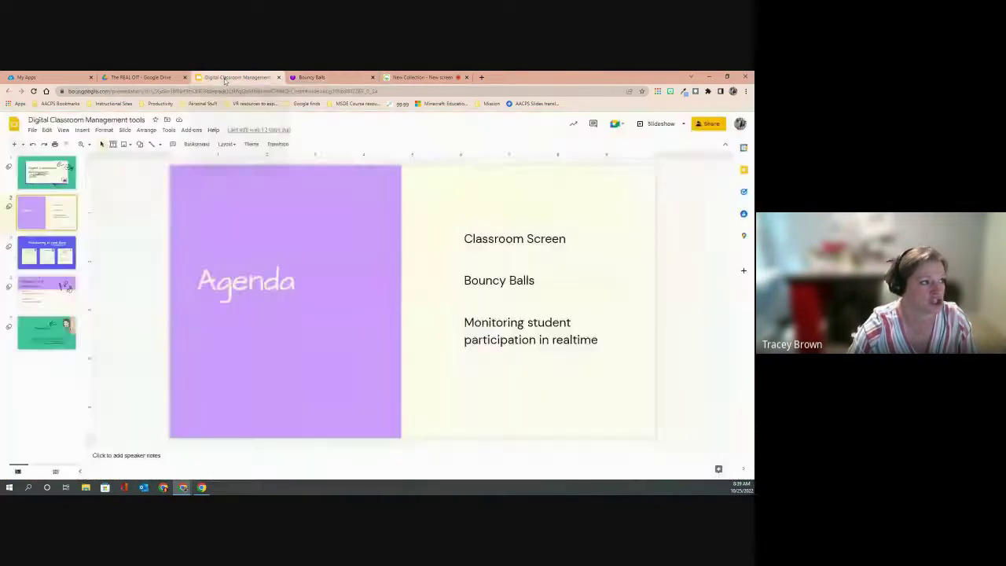
pyautogui.click(45, 293)
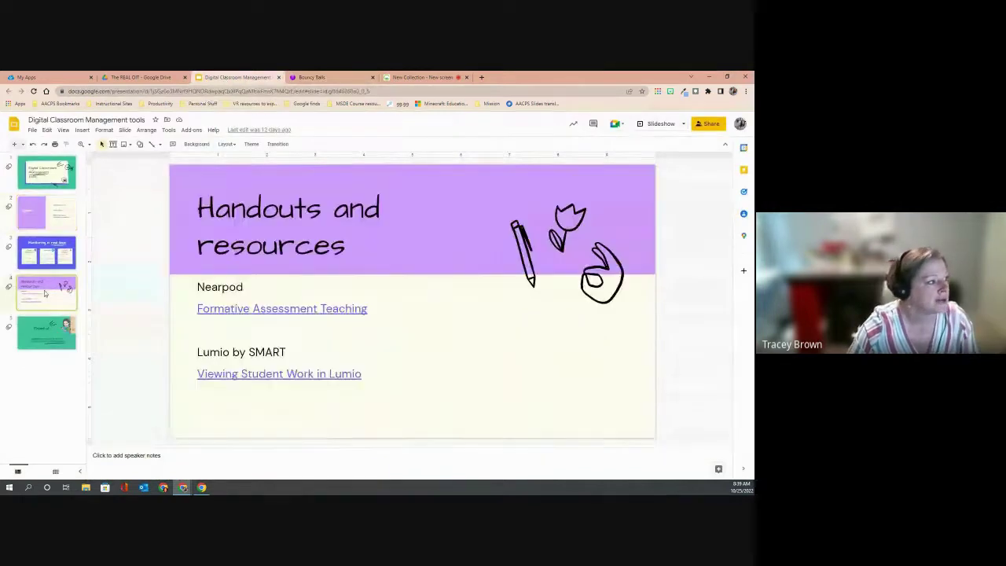
pyautogui.press('Up')
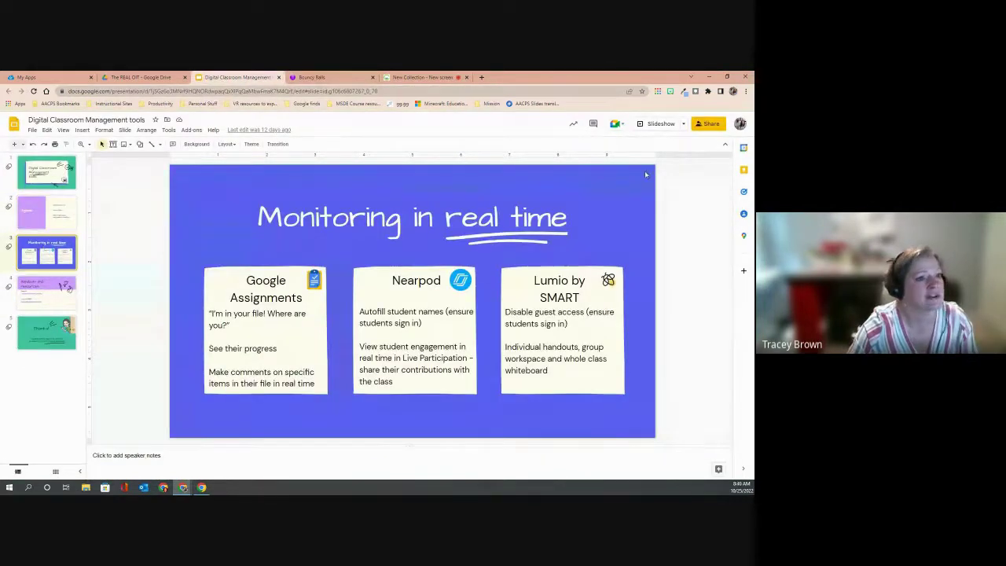
pyautogui.click(659, 126)
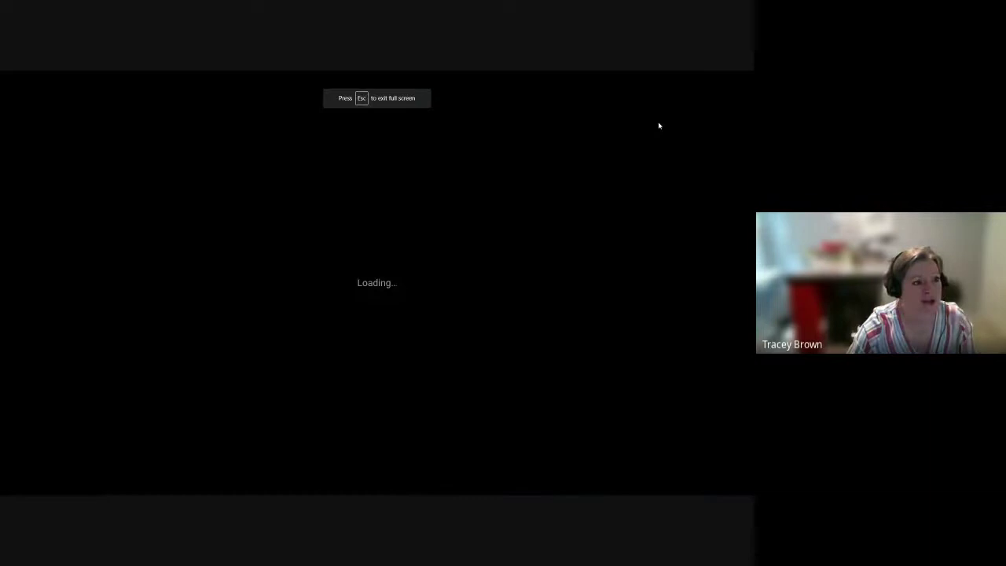